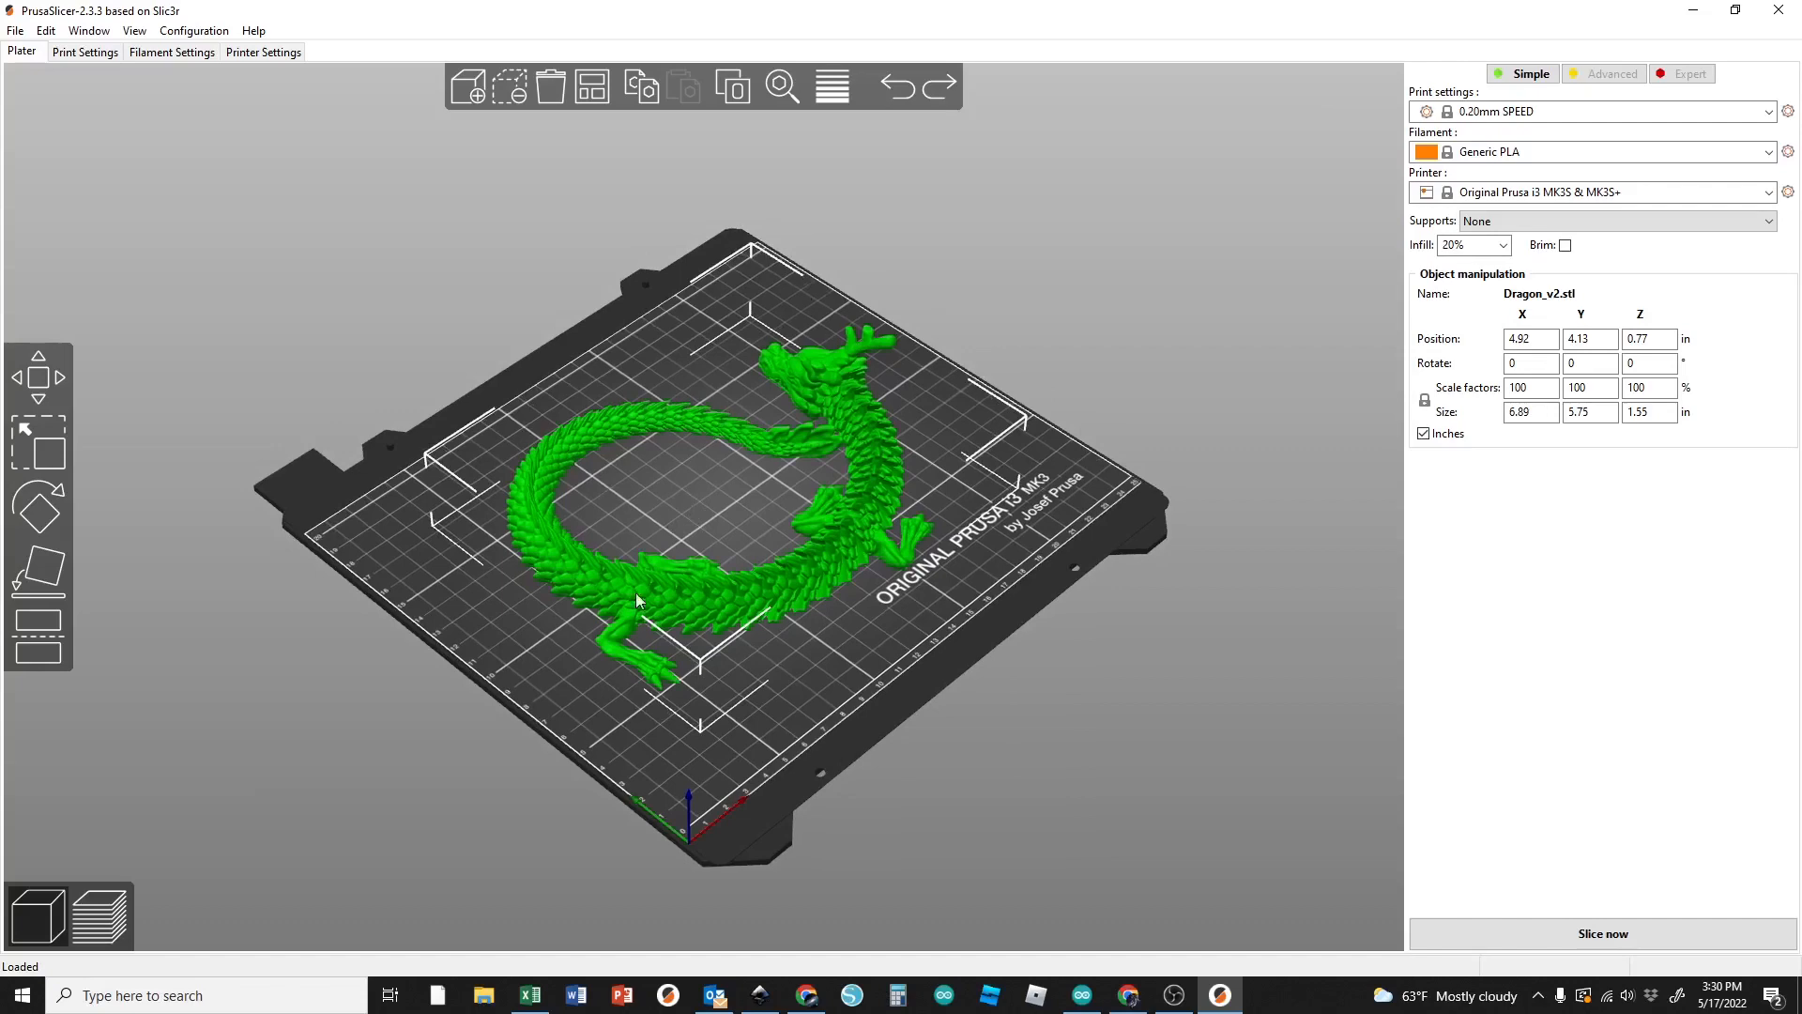
pyautogui.moveTo(842, 588); pyautogui.dragTo(669, 688)
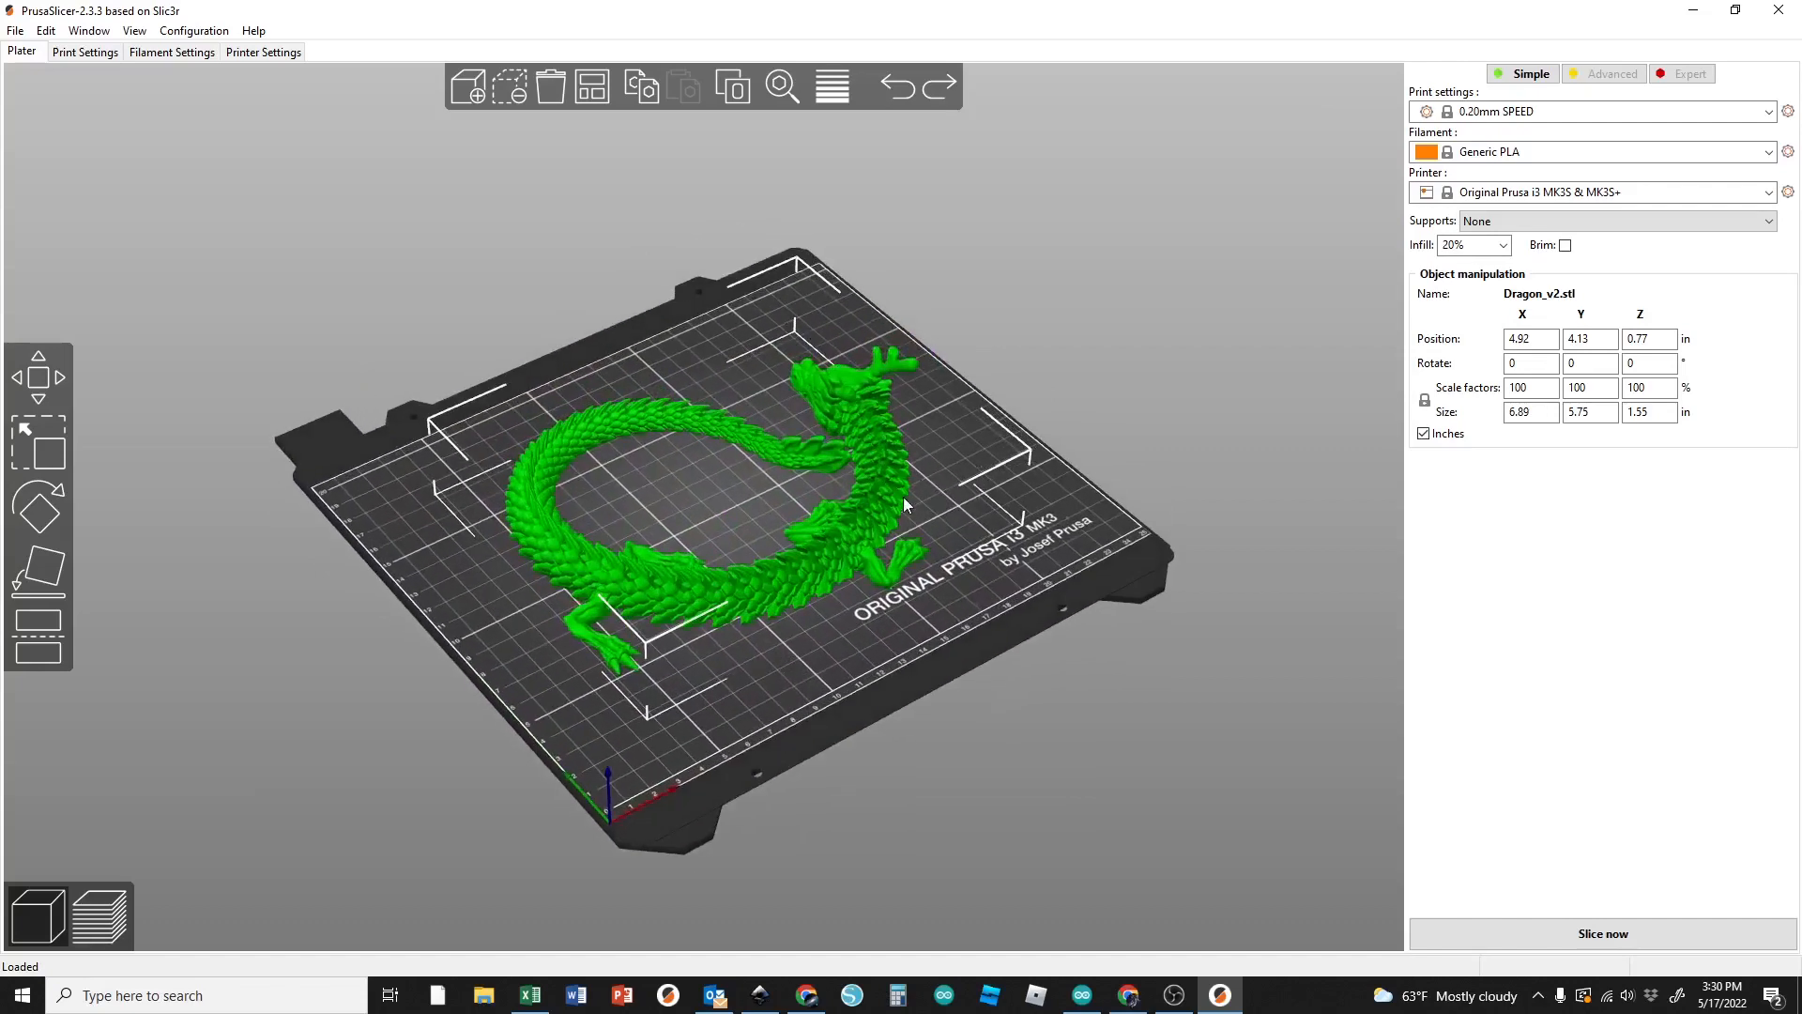
pyautogui.moveTo(751, 661); pyautogui.dragTo(736, 673)
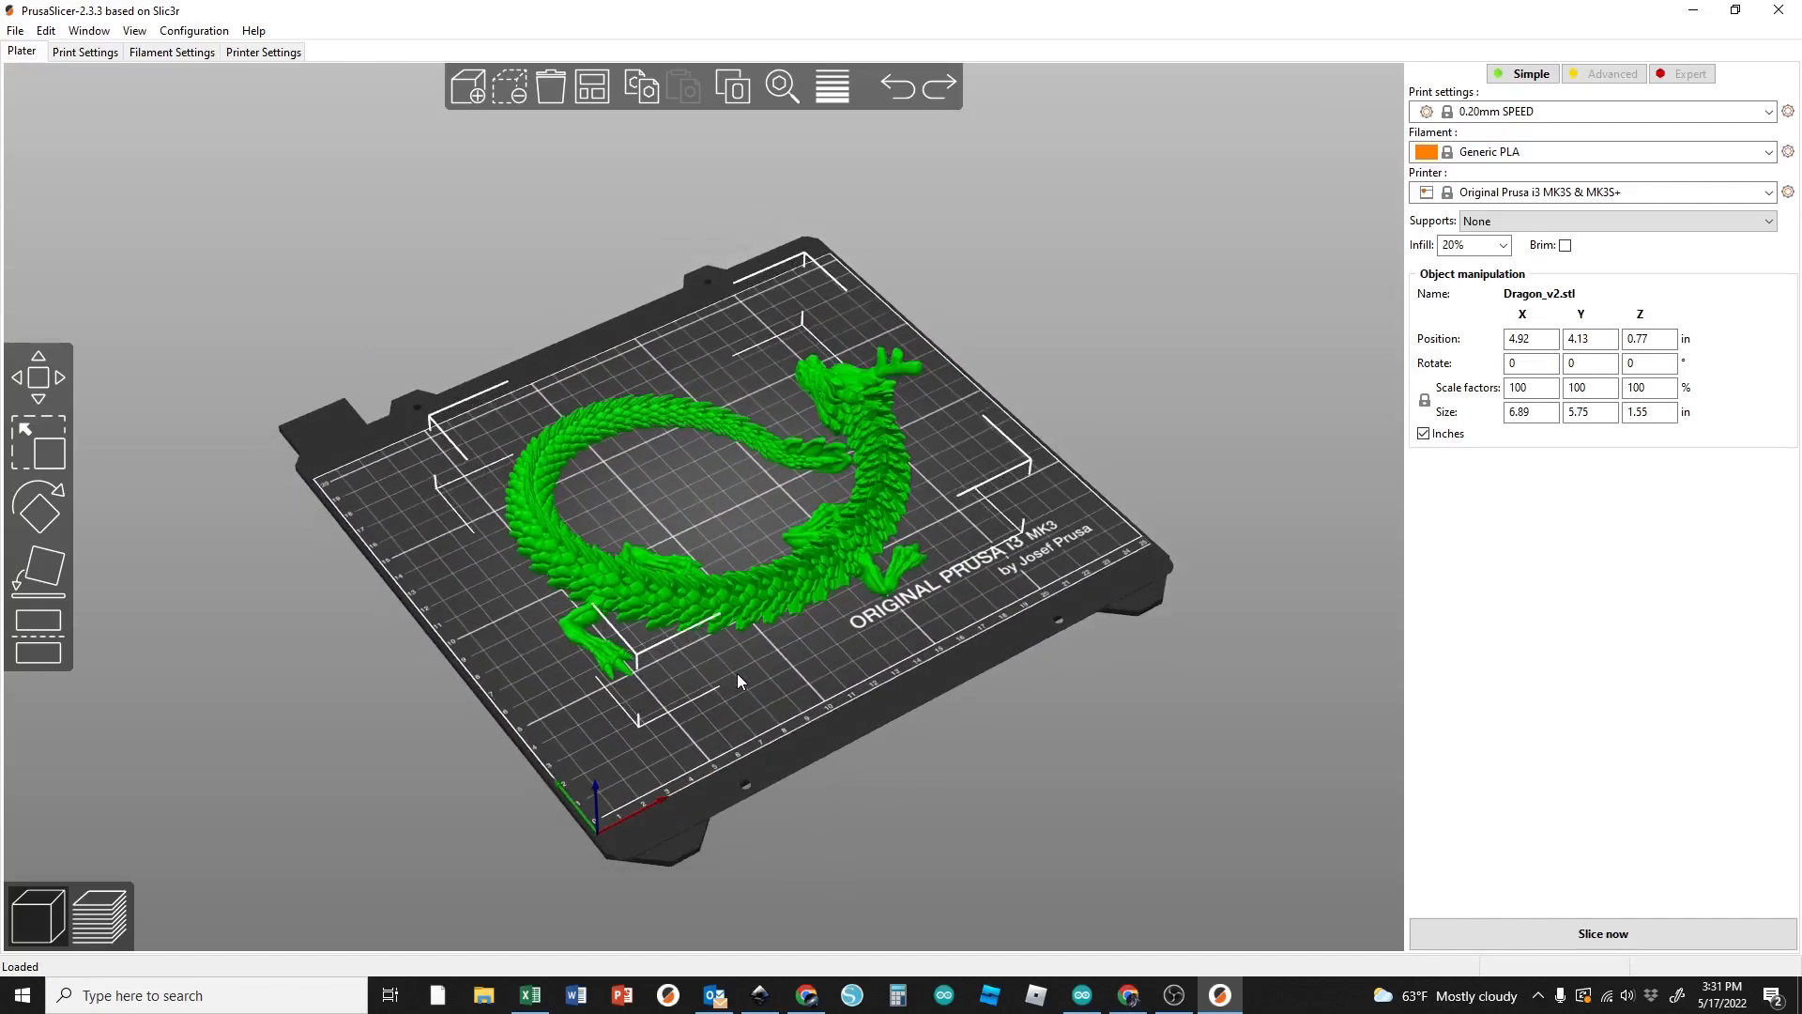
pyautogui.moveTo(418, 474); pyautogui.dragTo(522, 466)
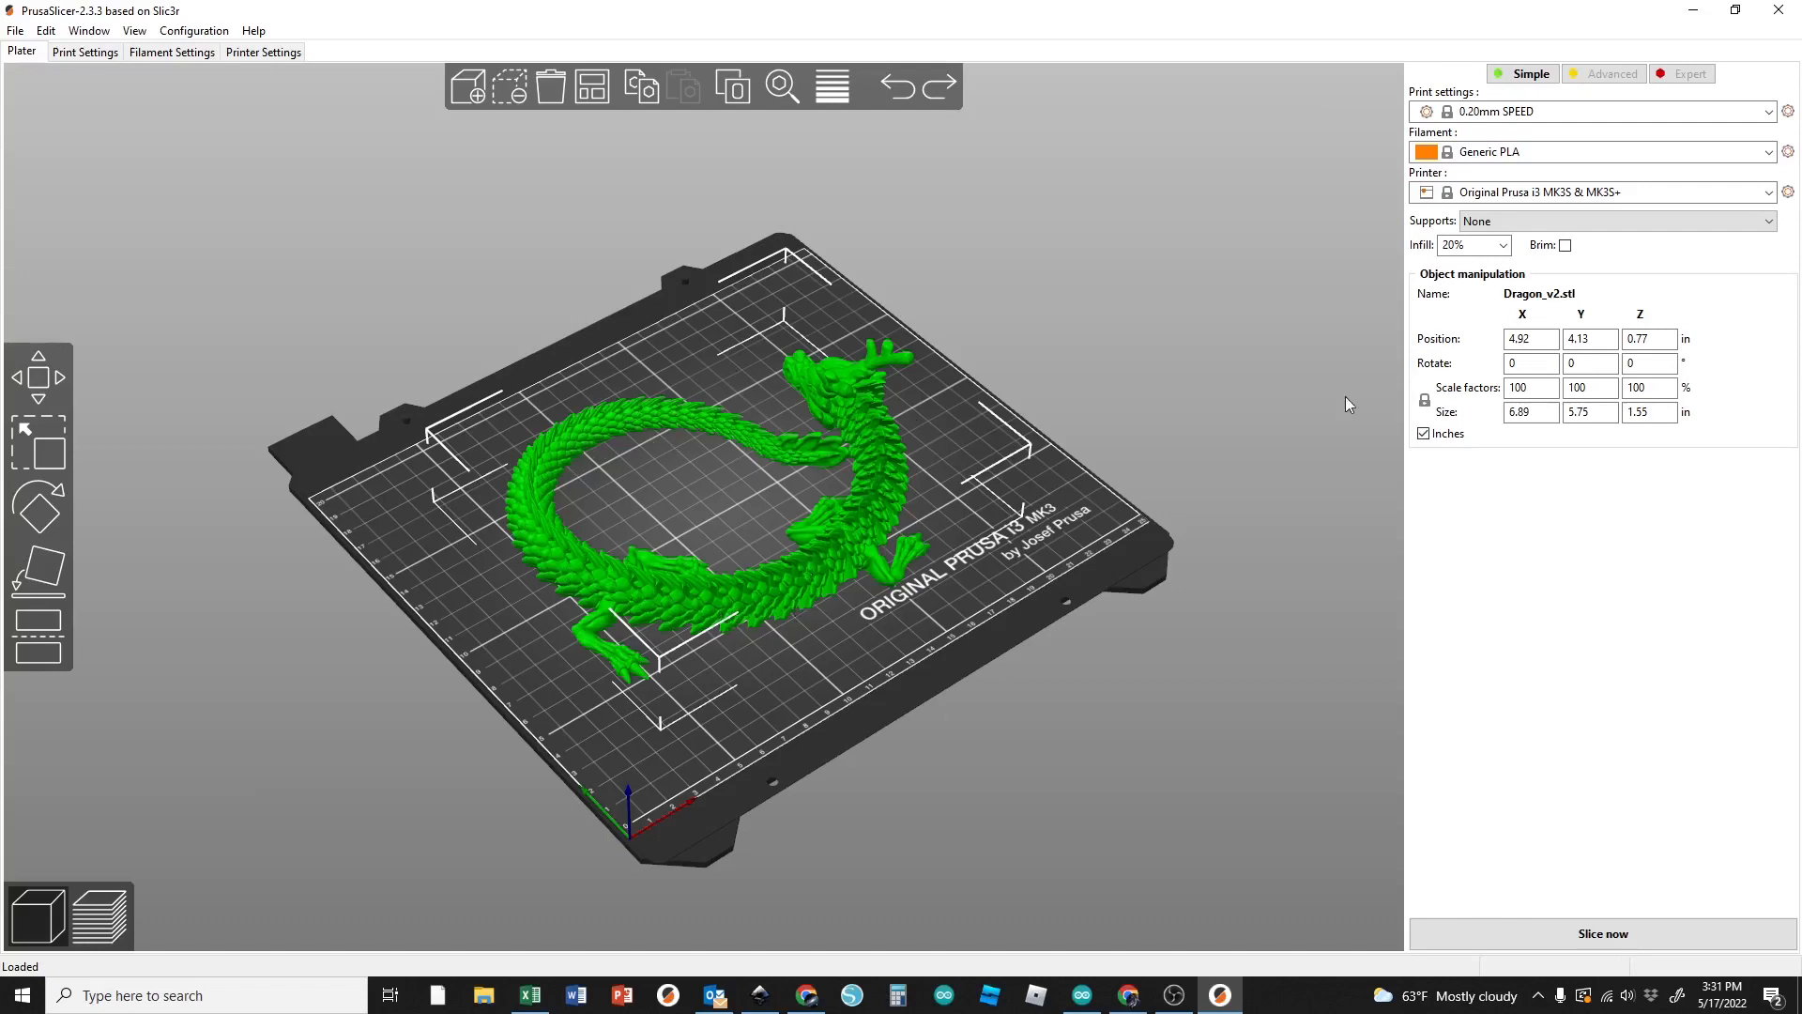
pyautogui.press('1')
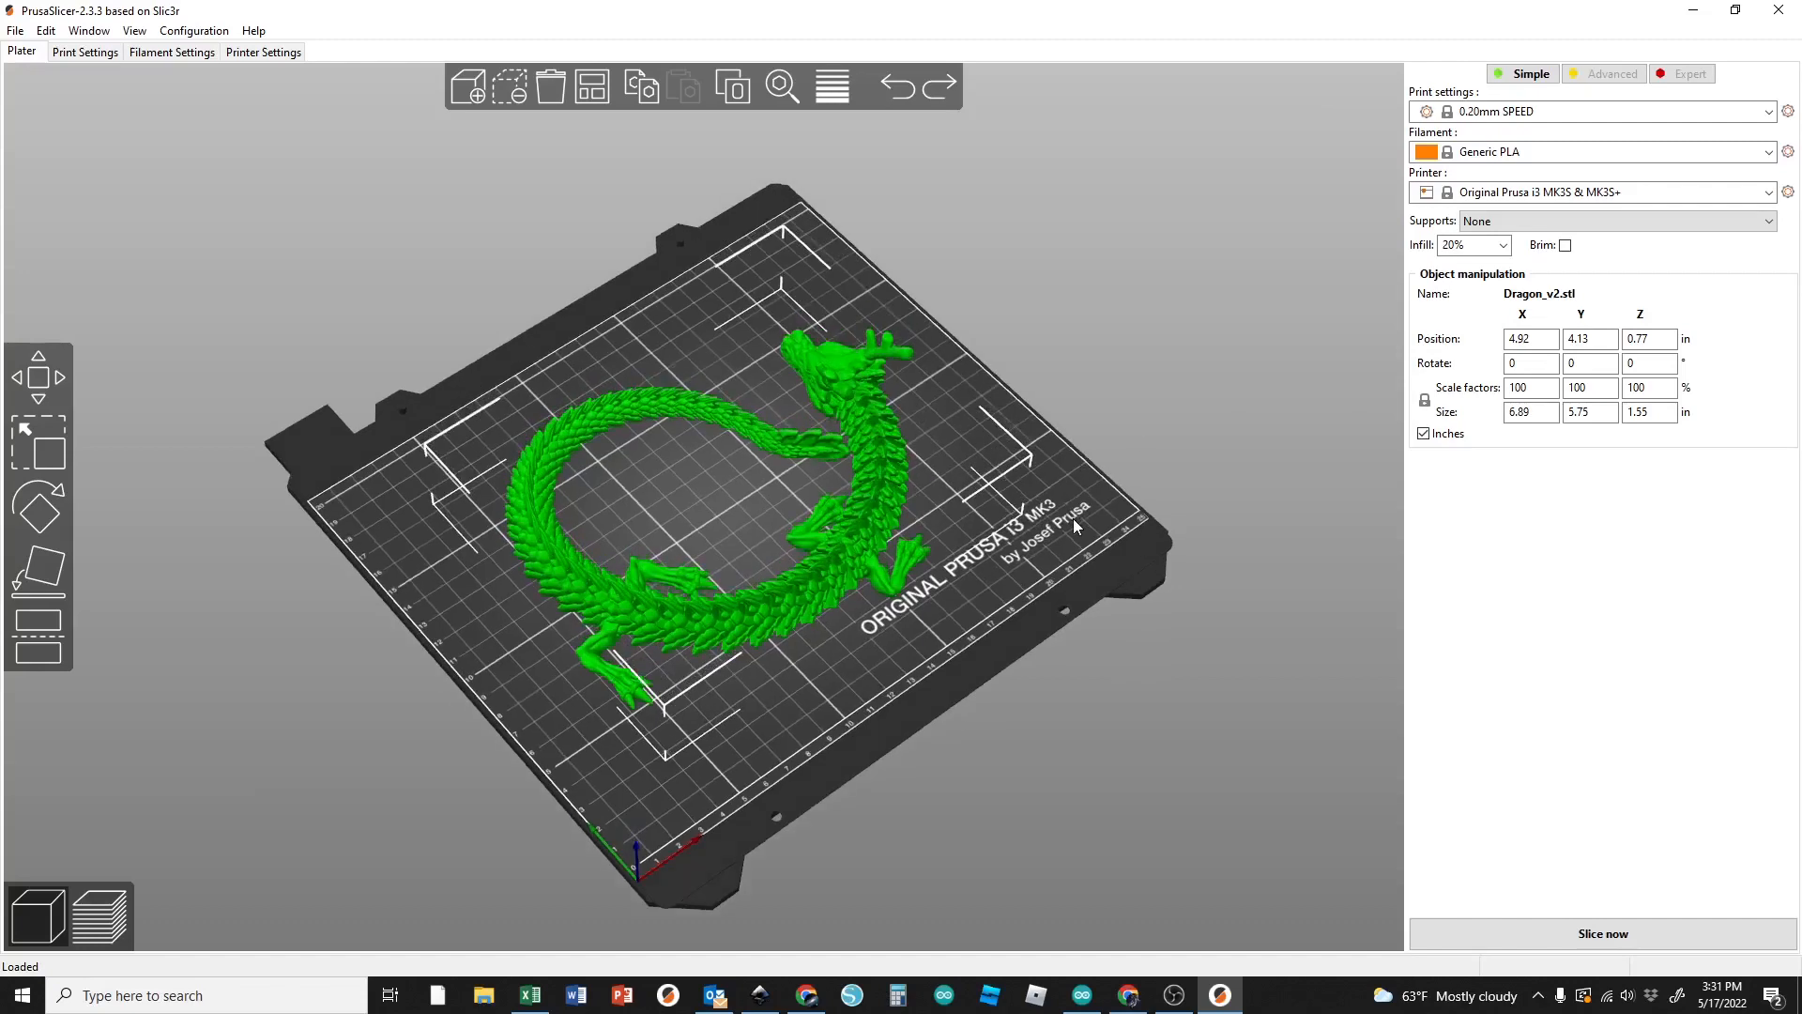
pyautogui.press('0')
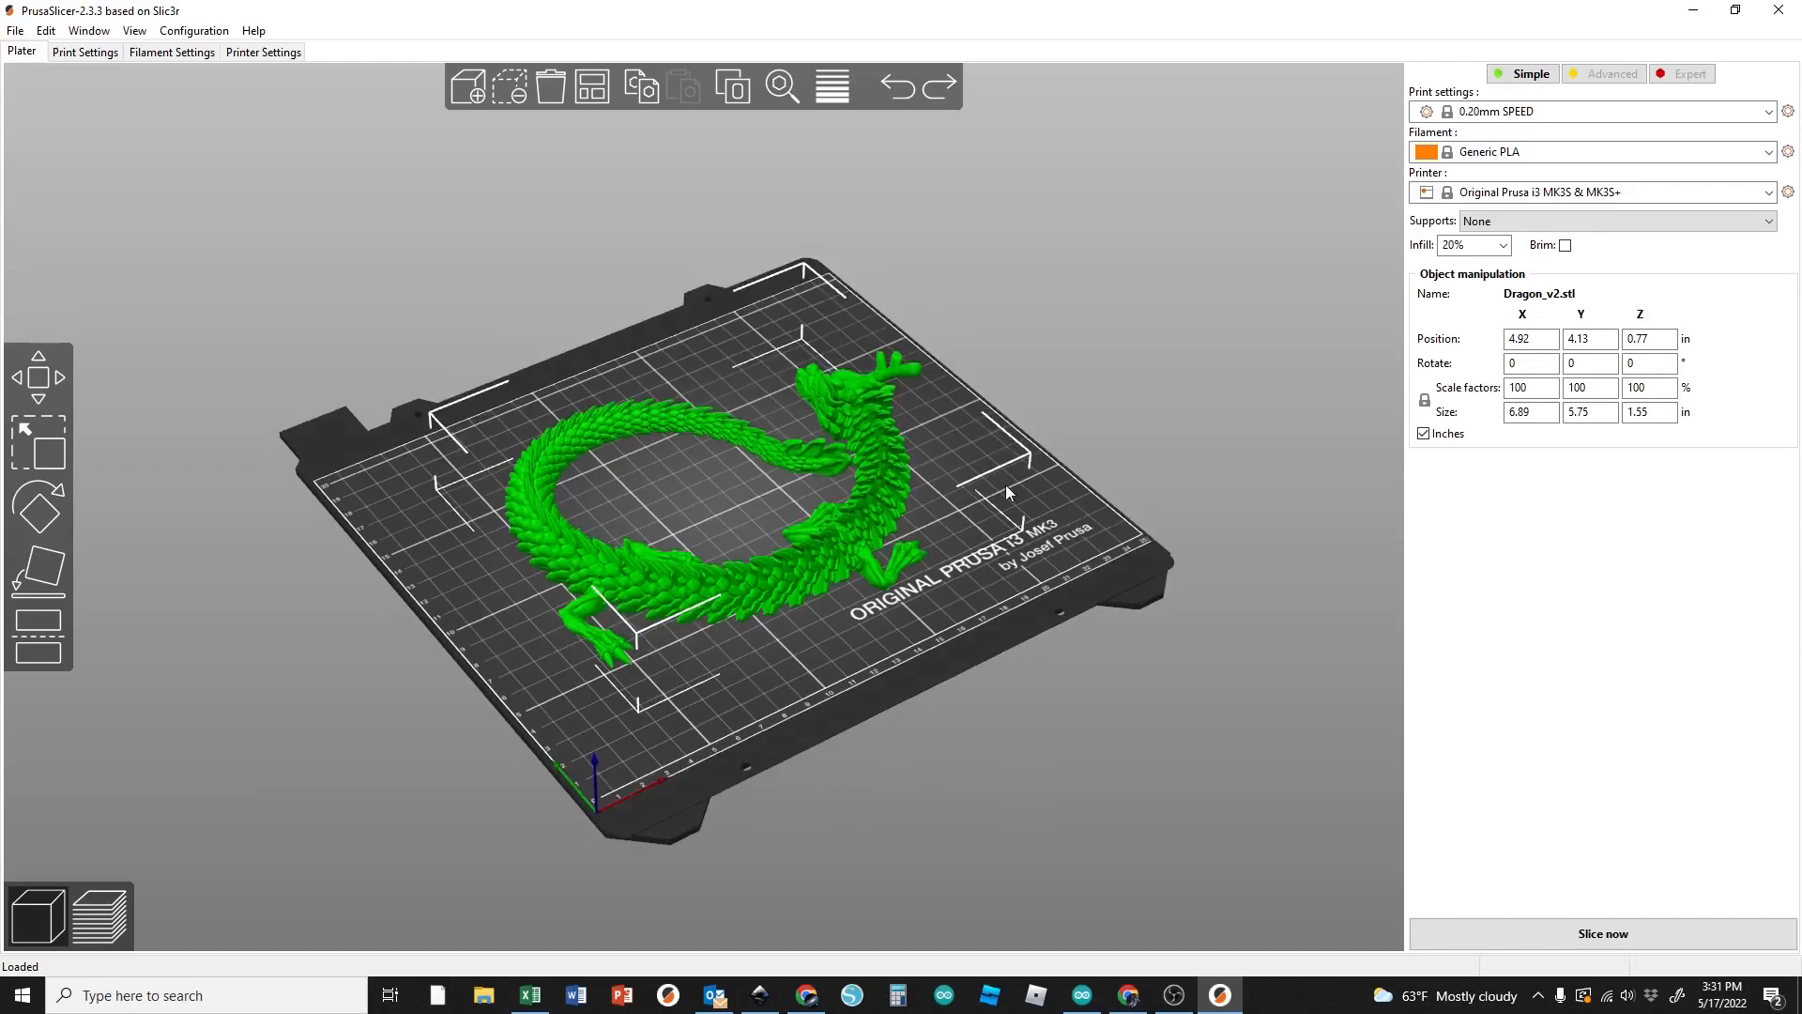
# Step: Scale the dragon model uniformly to 70%
pyautogui.click(1536, 388)
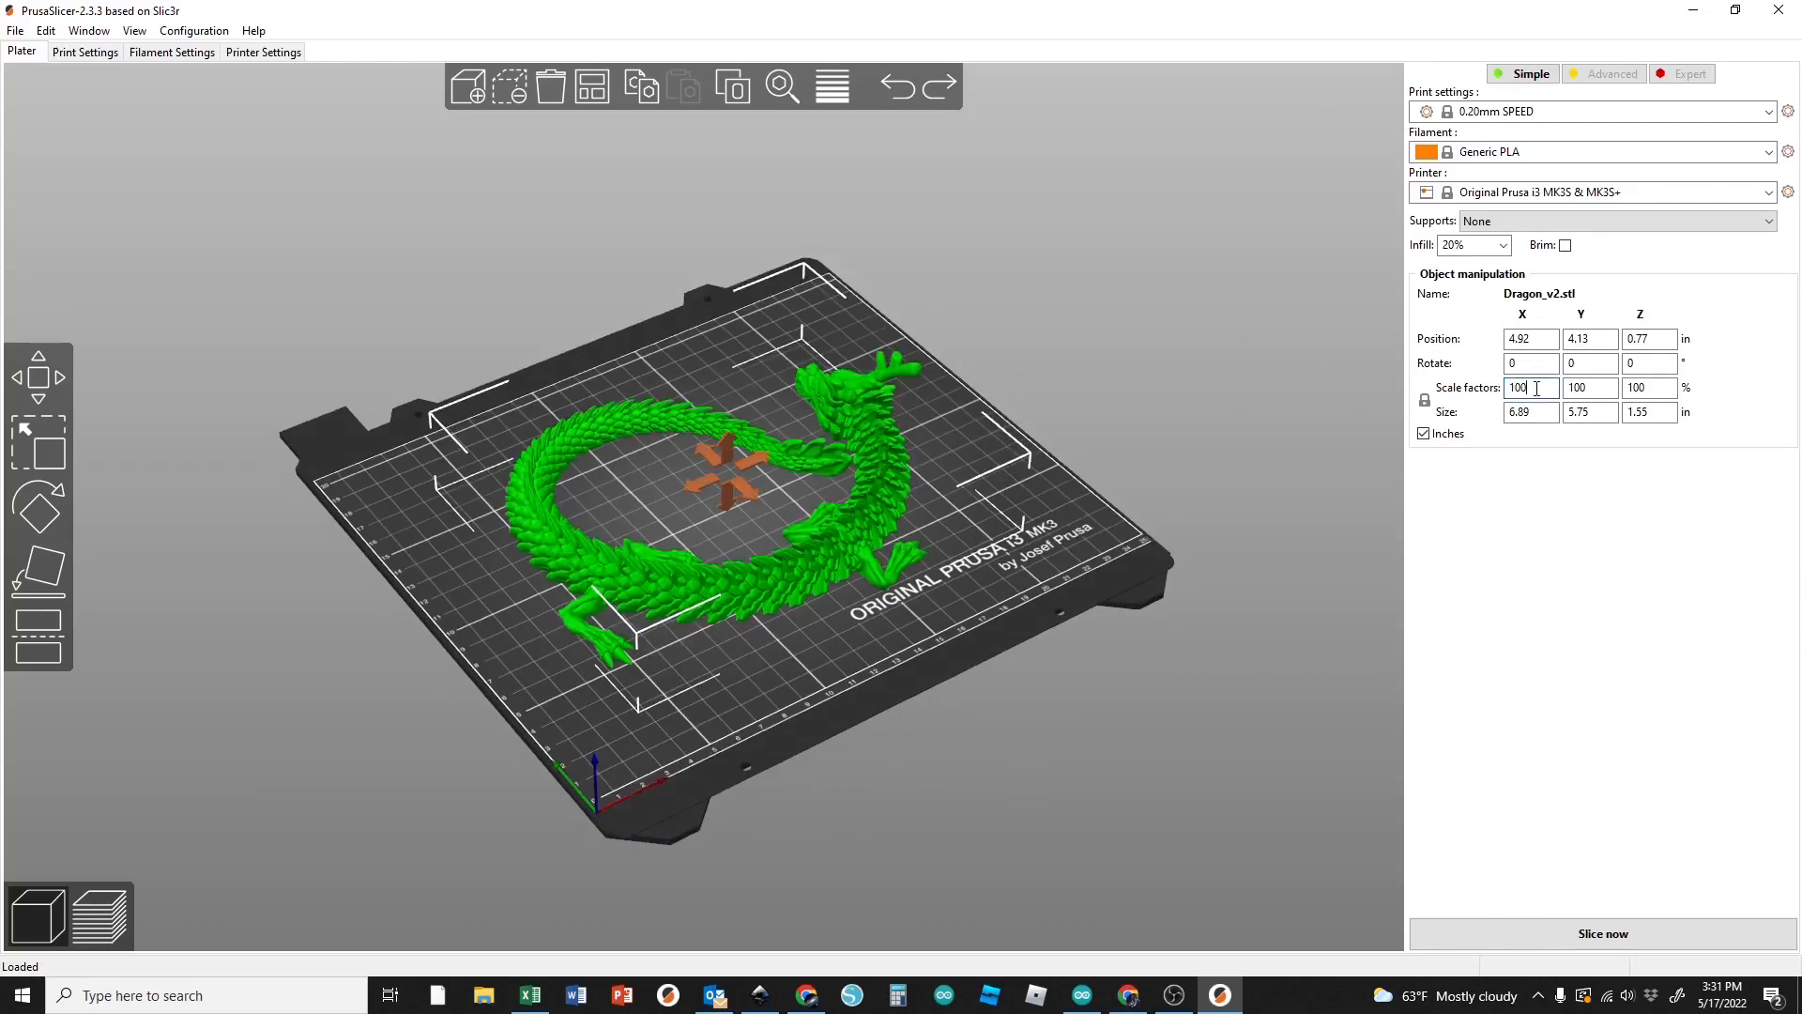
pyautogui.moveTo(1536, 388); pyautogui.dragTo(1504, 388)
pyautogui.write('70')
pyautogui.press('Return')
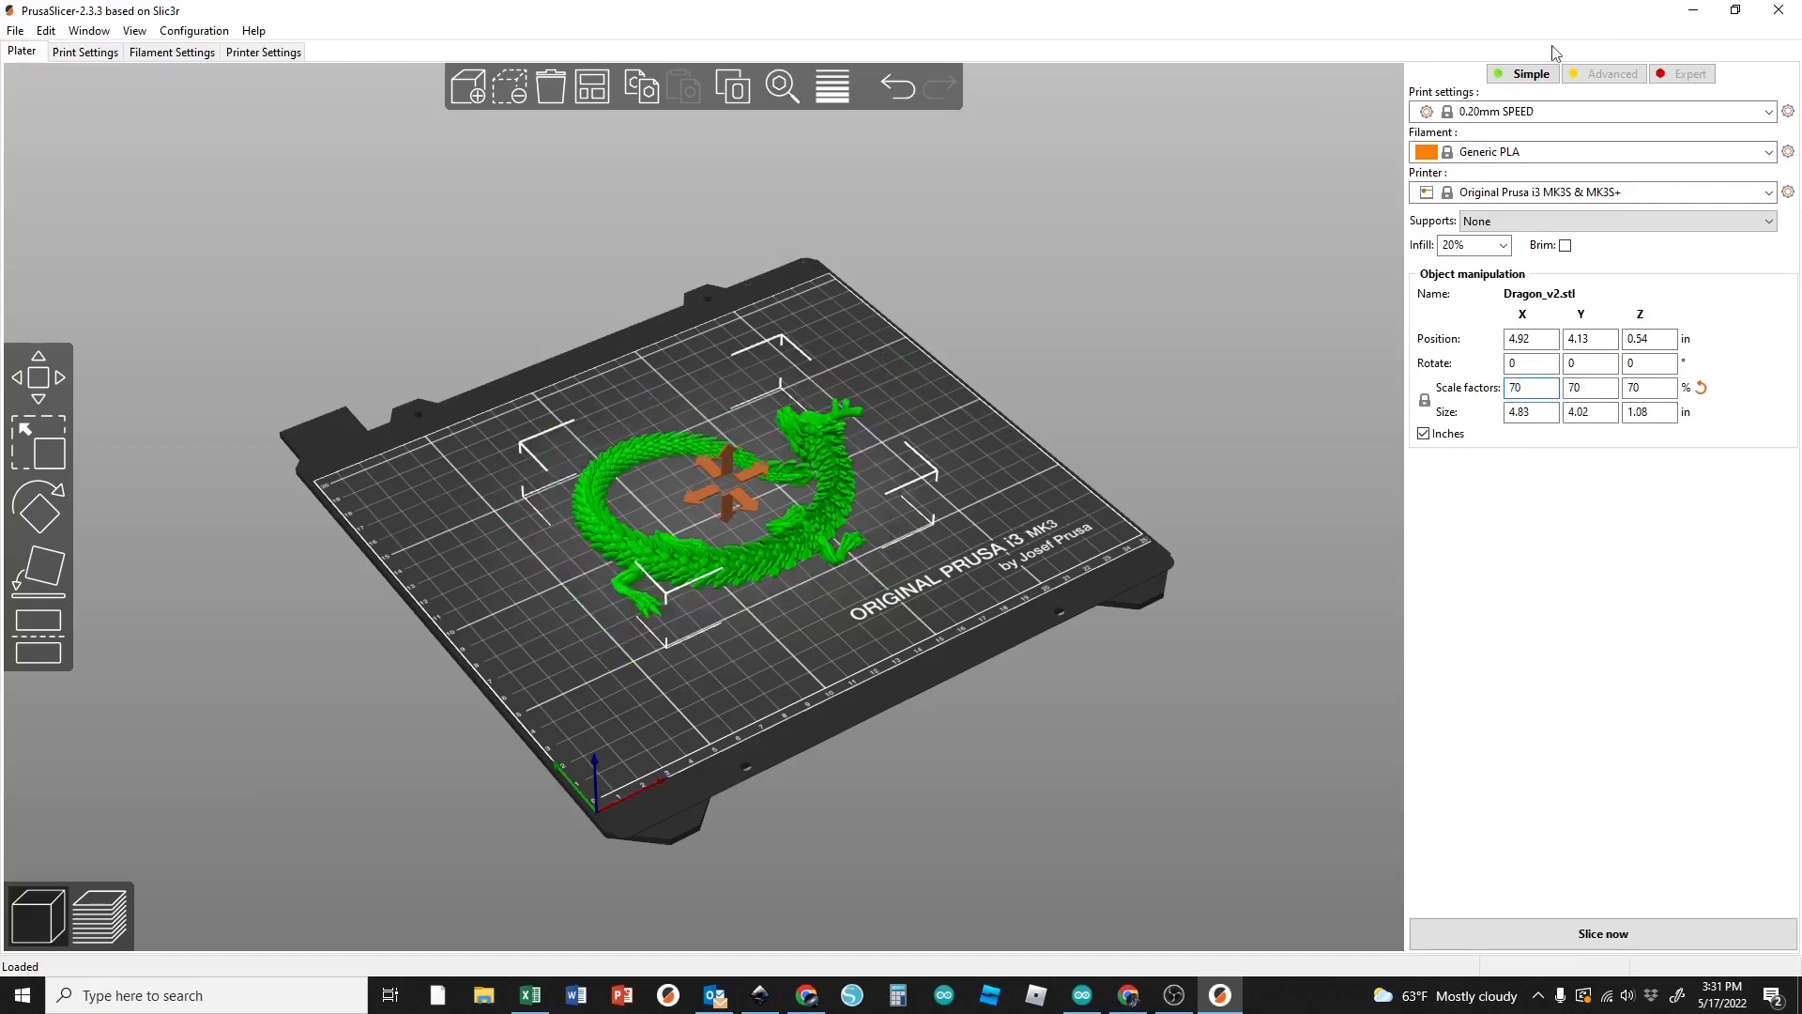
# Step: Move the dragon slightly across the print bed to about X 4.84 in, Y 4.19 in and deselect it
pyautogui.click(1006, 454)
pyautogui.moveTo(1007, 454); pyautogui.dragTo(987, 443)
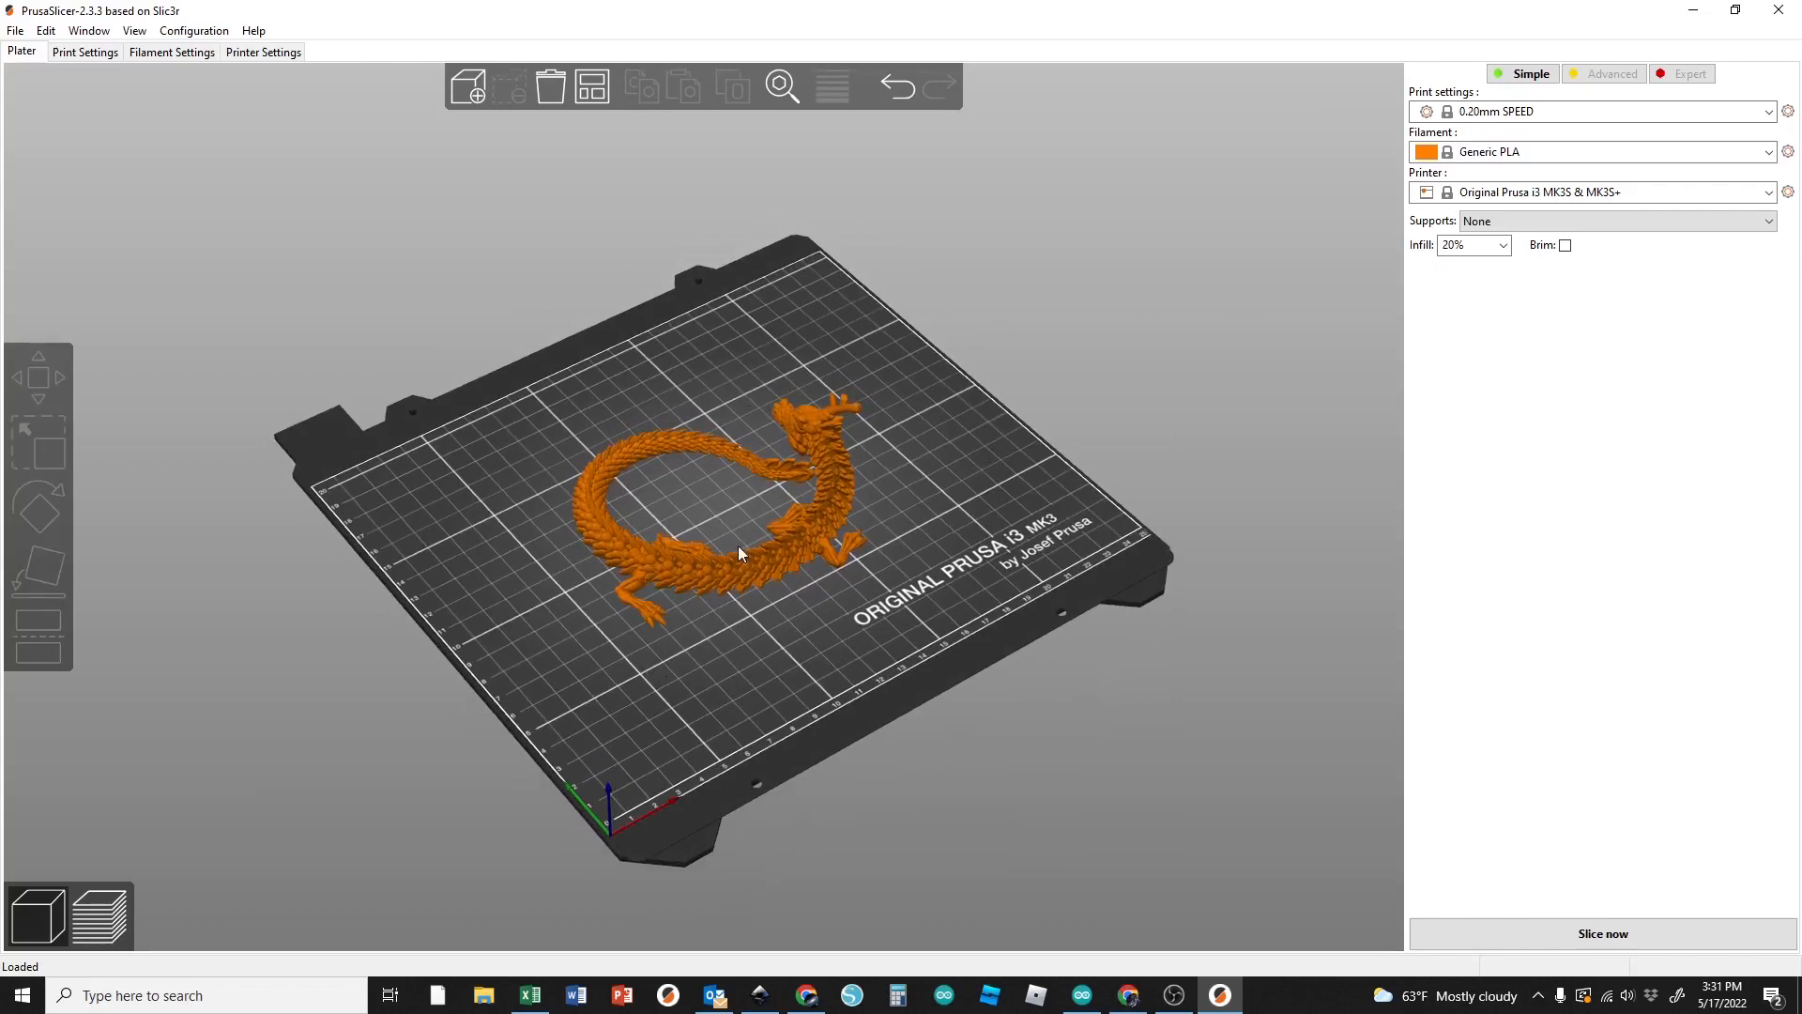
pyautogui.moveTo(738, 559); pyautogui.dragTo(731, 557)
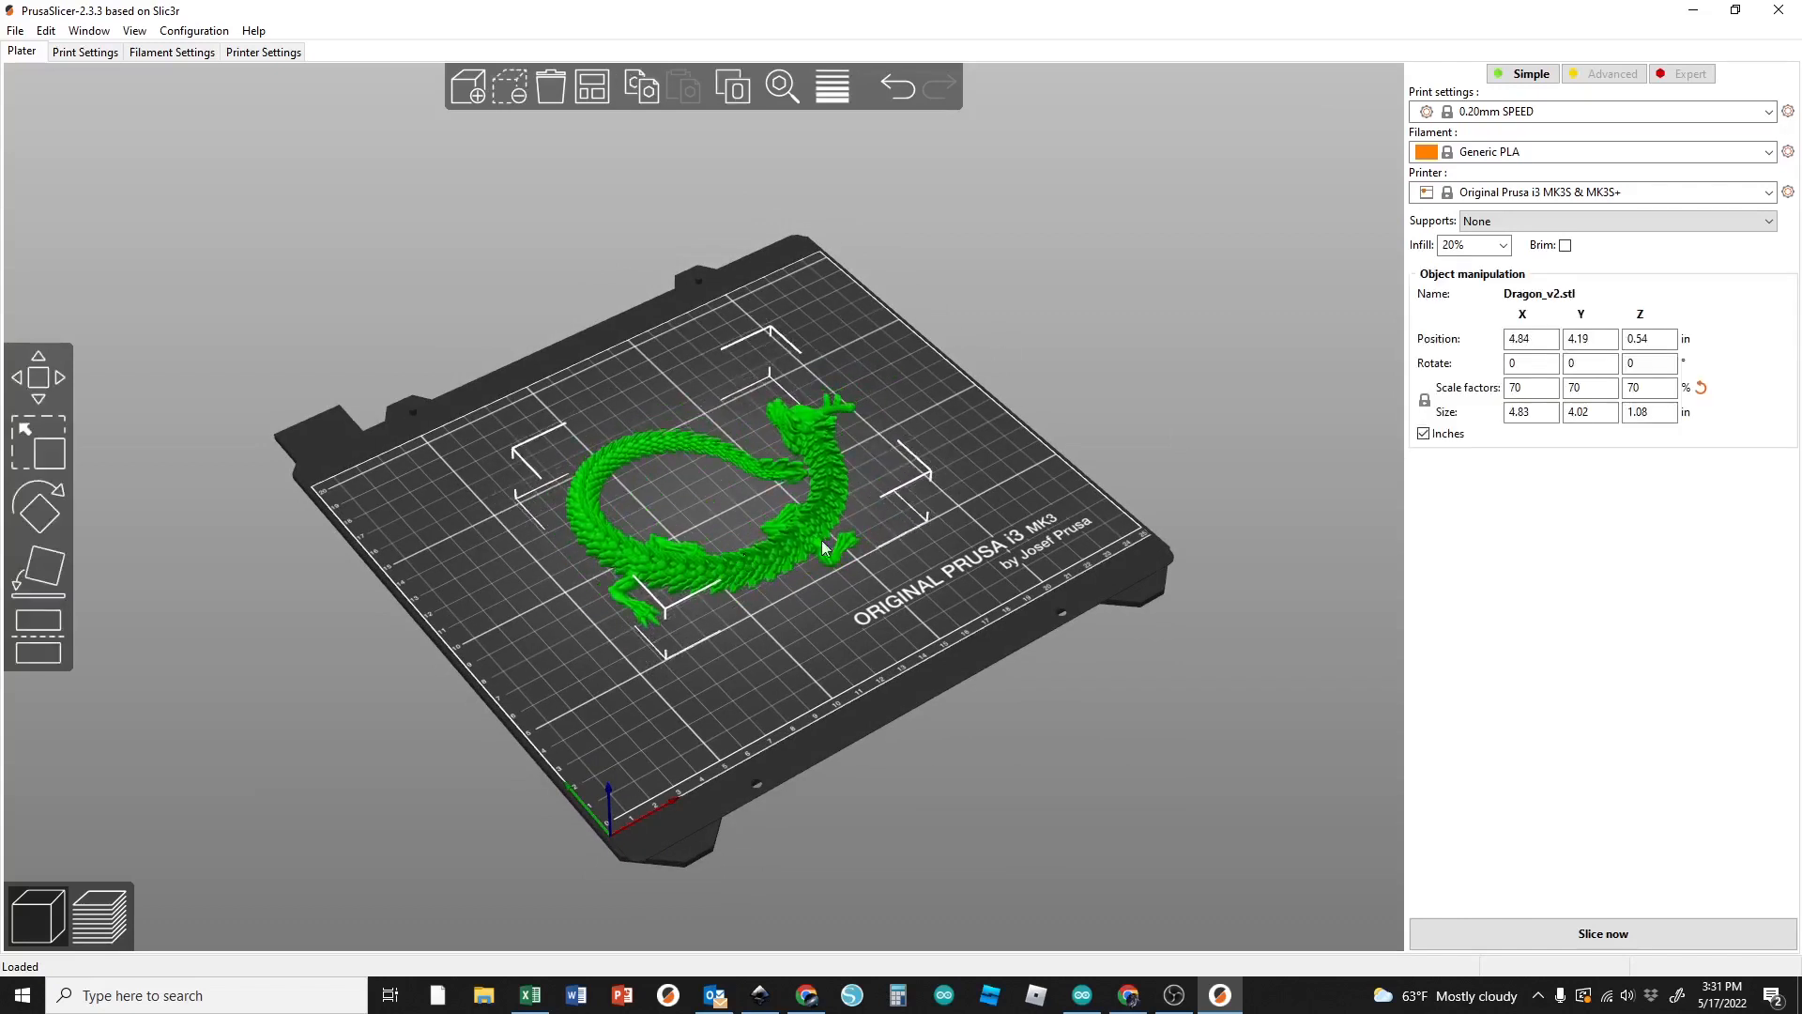
pyautogui.click(1004, 492)
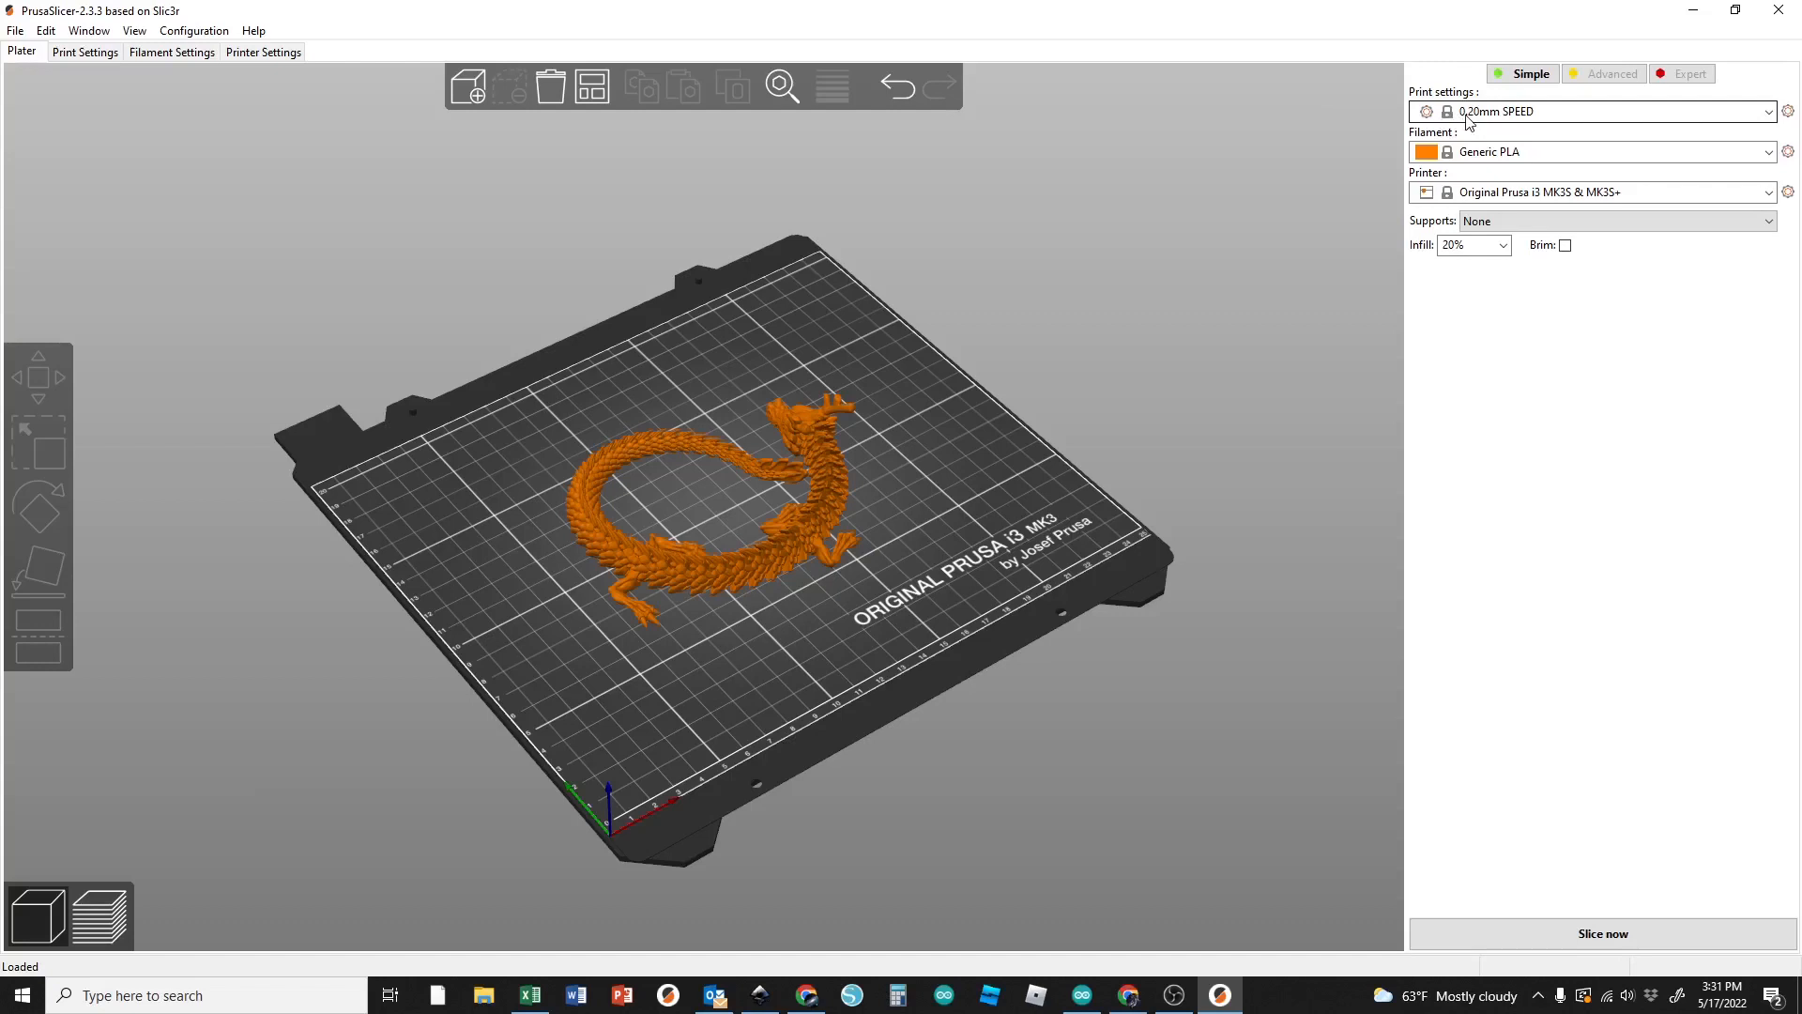
# Step: Choose the 0.20mm SPEED print settings preset and the Generic PLA filament
pyautogui.click(1515, 115)
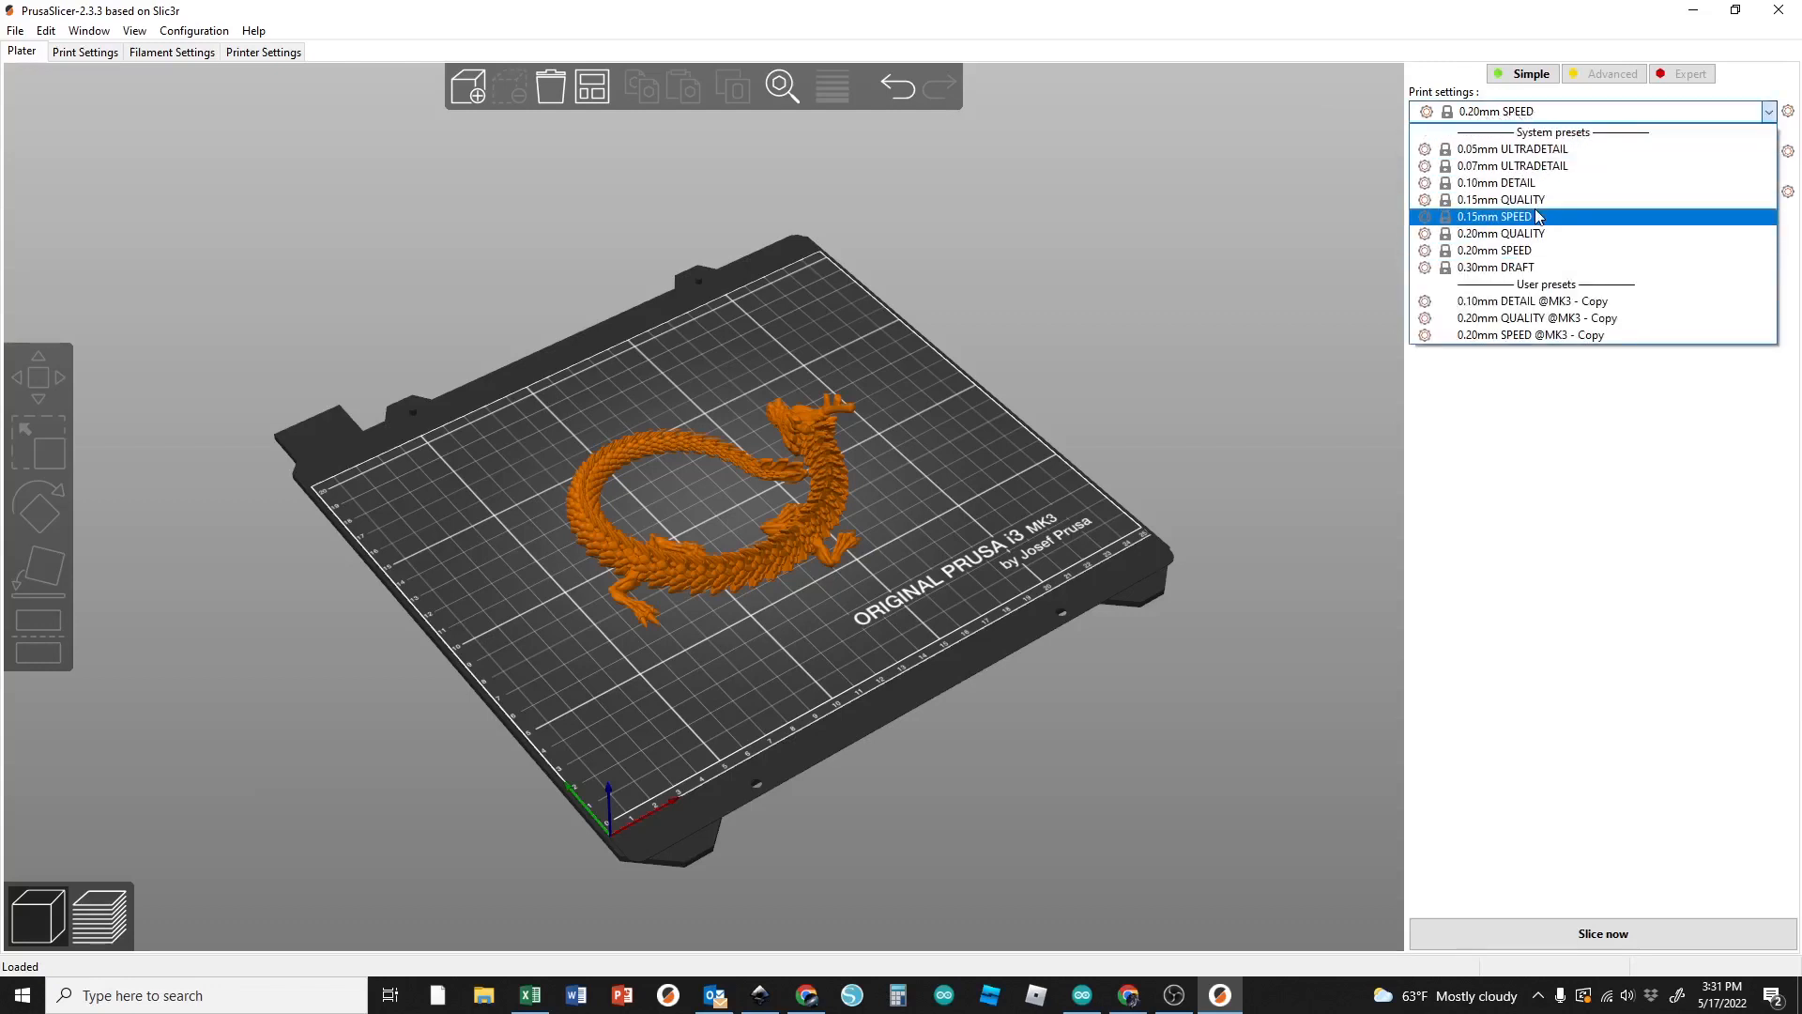
pyautogui.click(1493, 251)
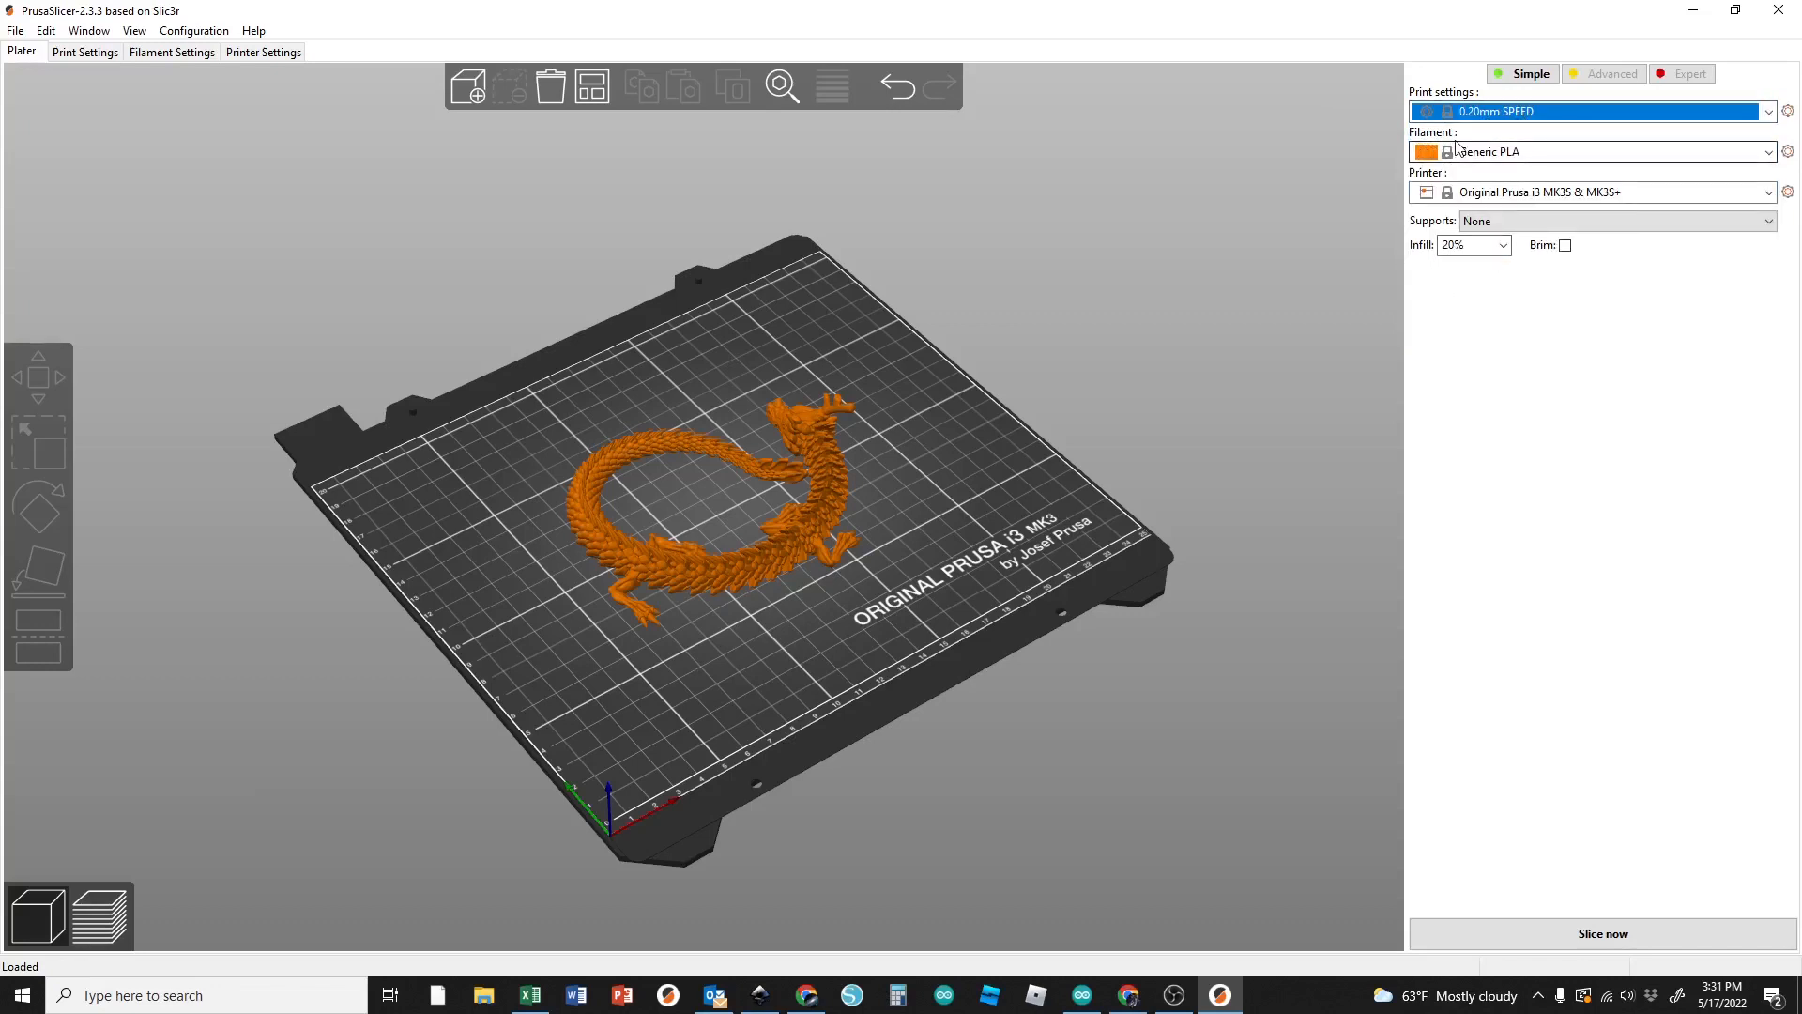
pyautogui.click(1511, 156)
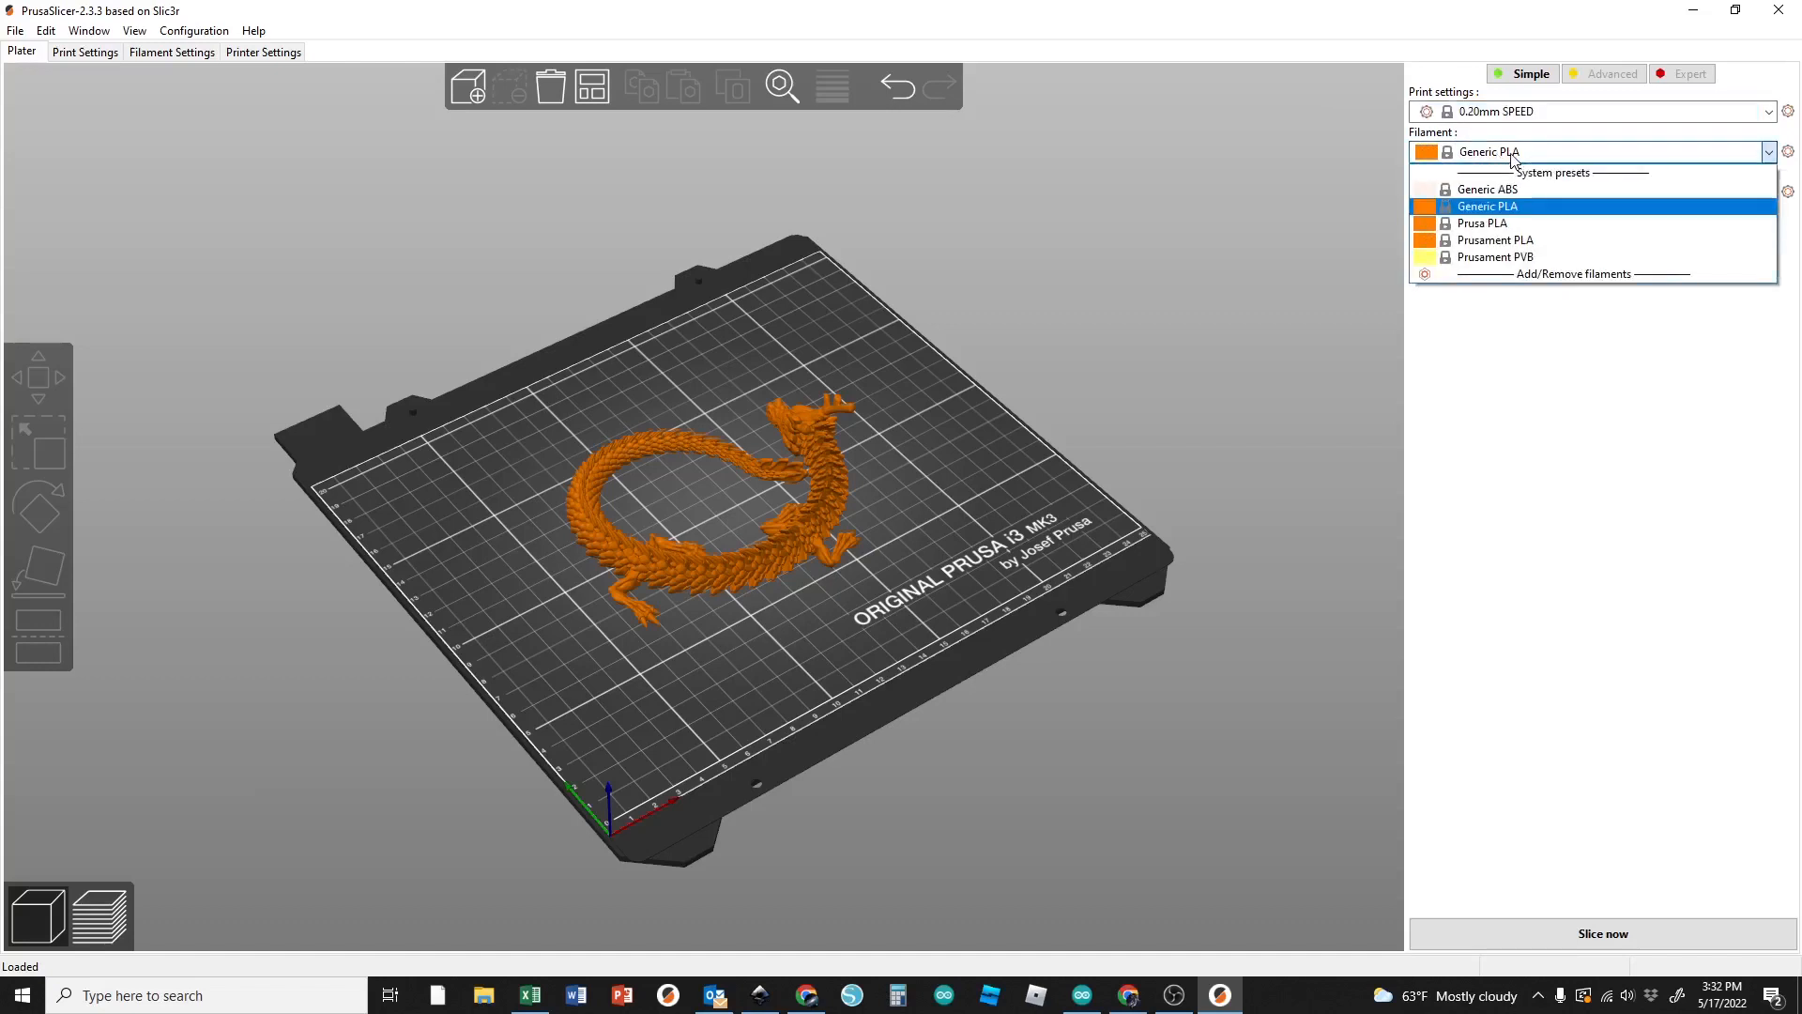
pyautogui.click(1514, 207)
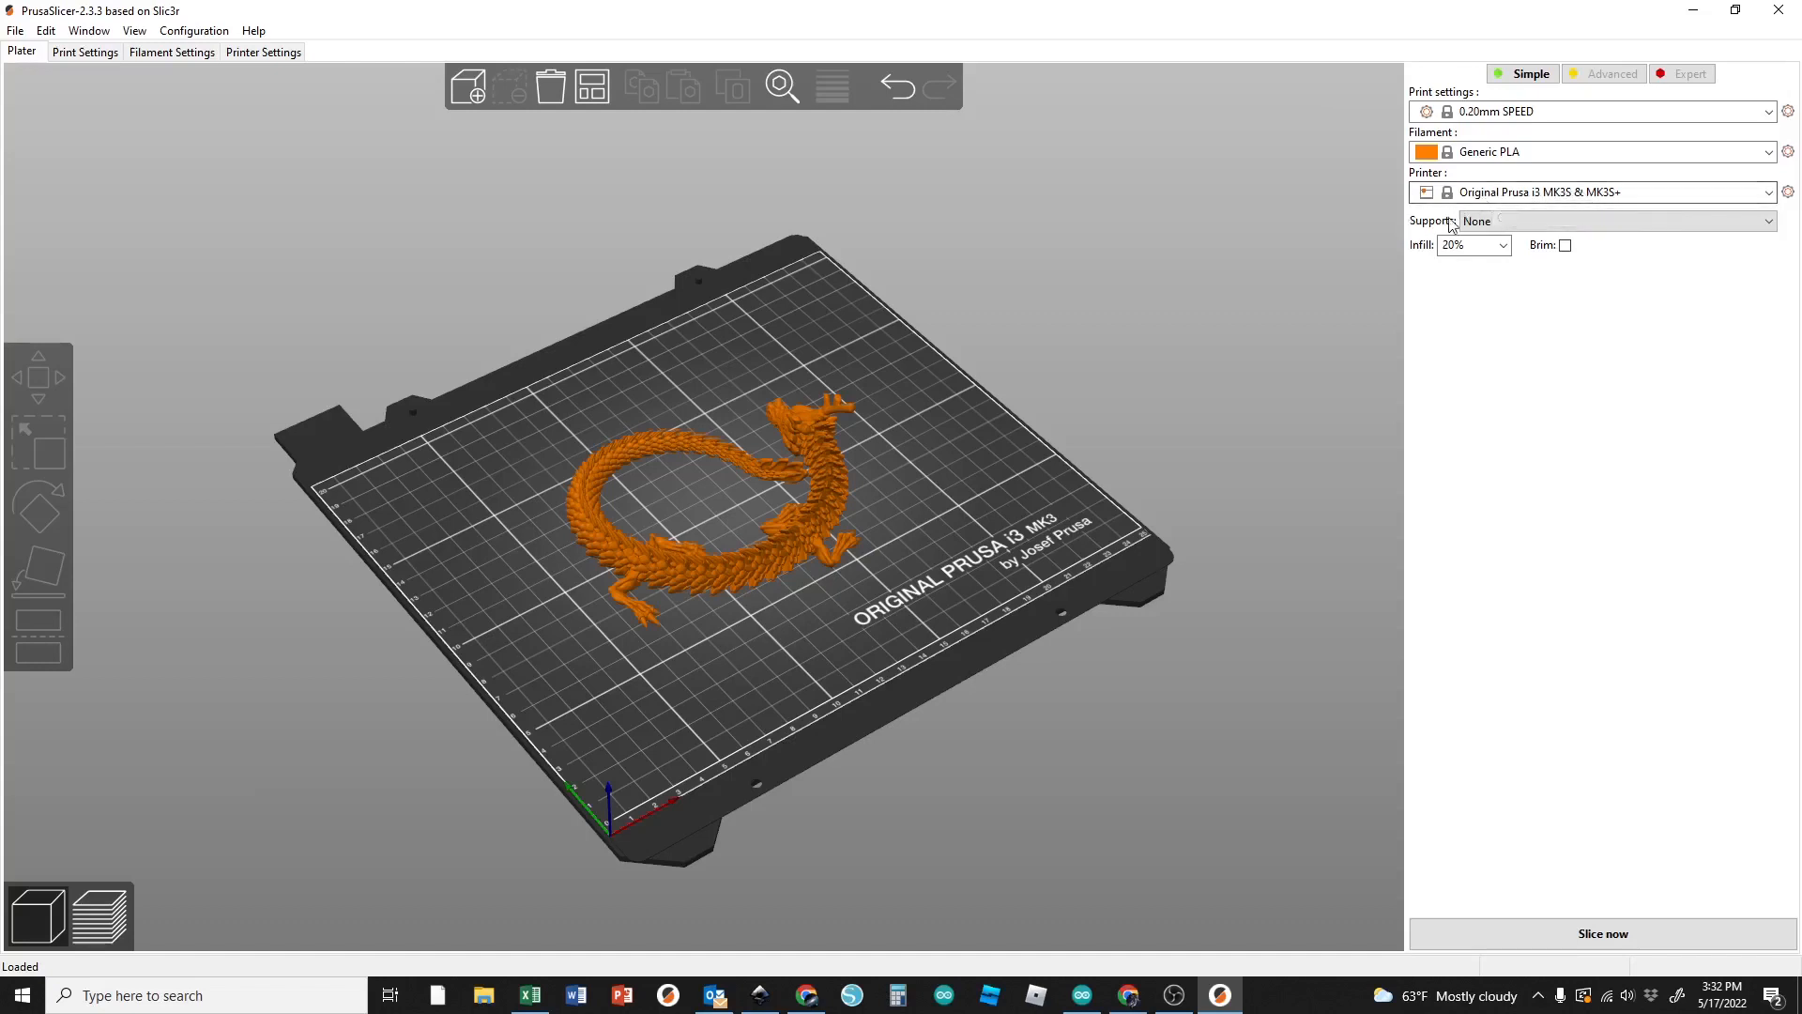
# Step: Set supports to None and inspect the dragon's contact with the bed from a low side angle
pyautogui.click(1485, 222)
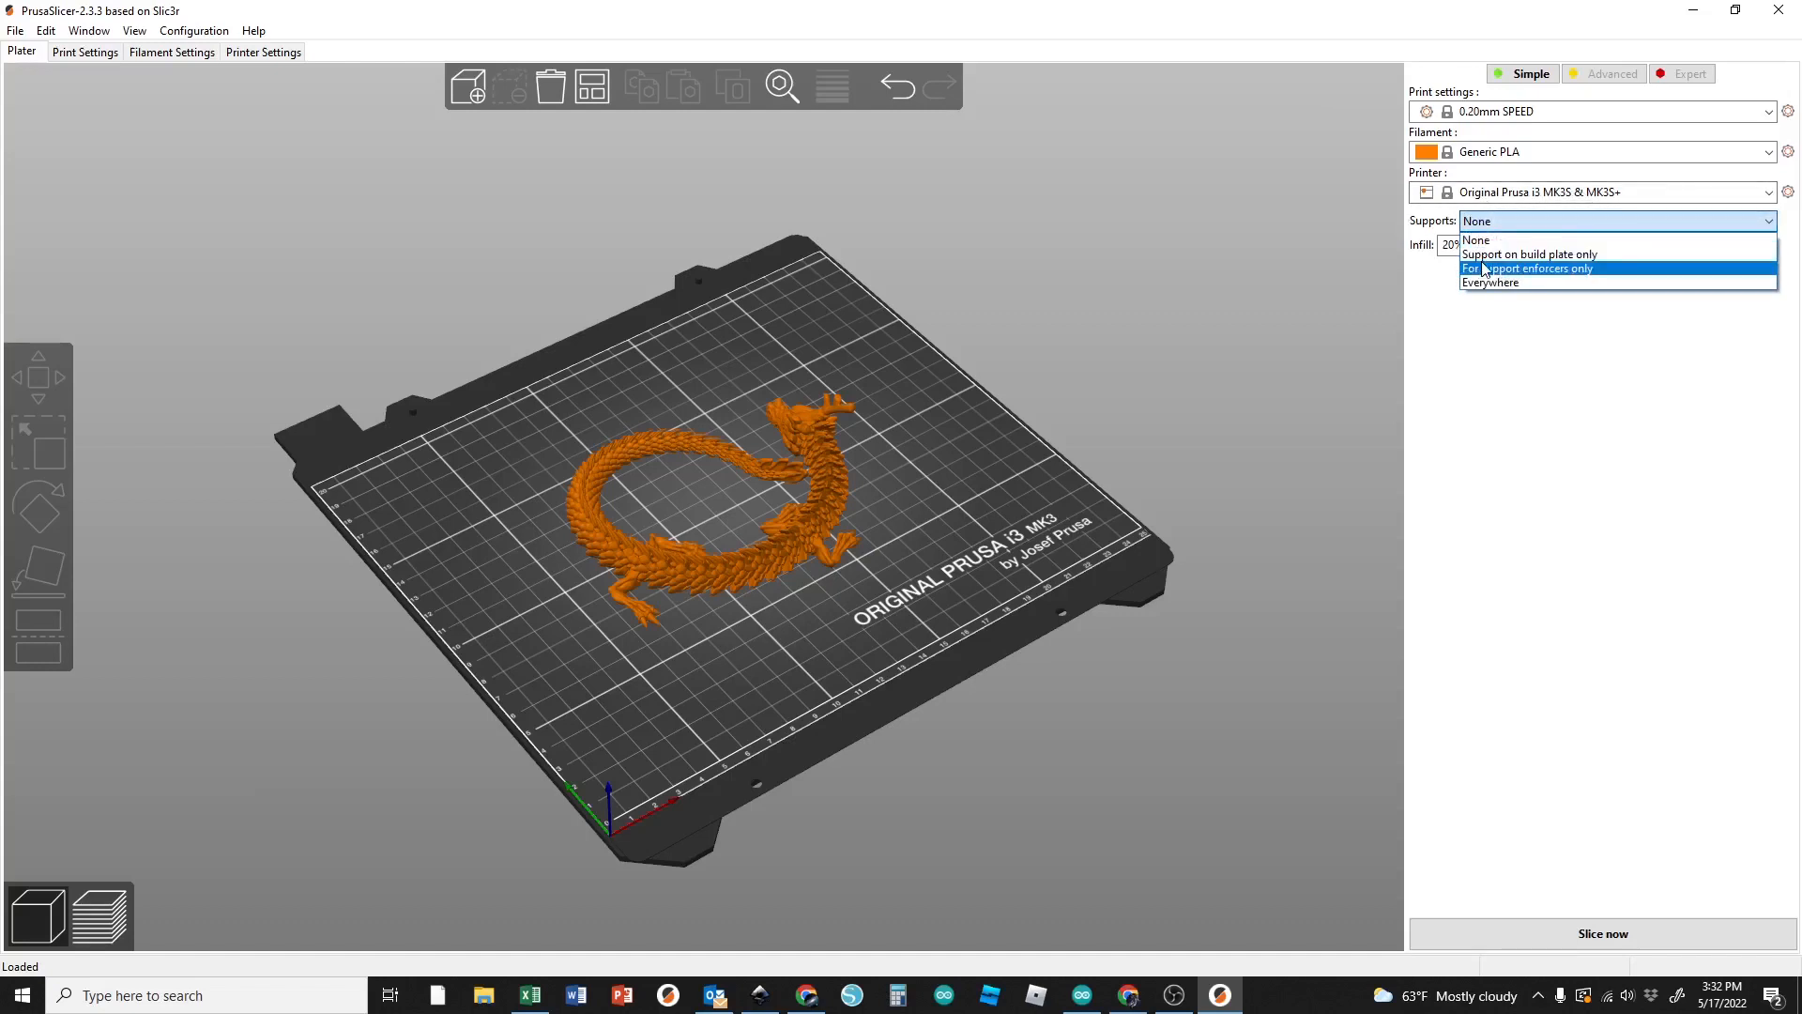
pyautogui.click(1487, 240)
pyautogui.moveTo(959, 522); pyautogui.dragTo(917, 473)
pyautogui.scroll(5, 781, 465)
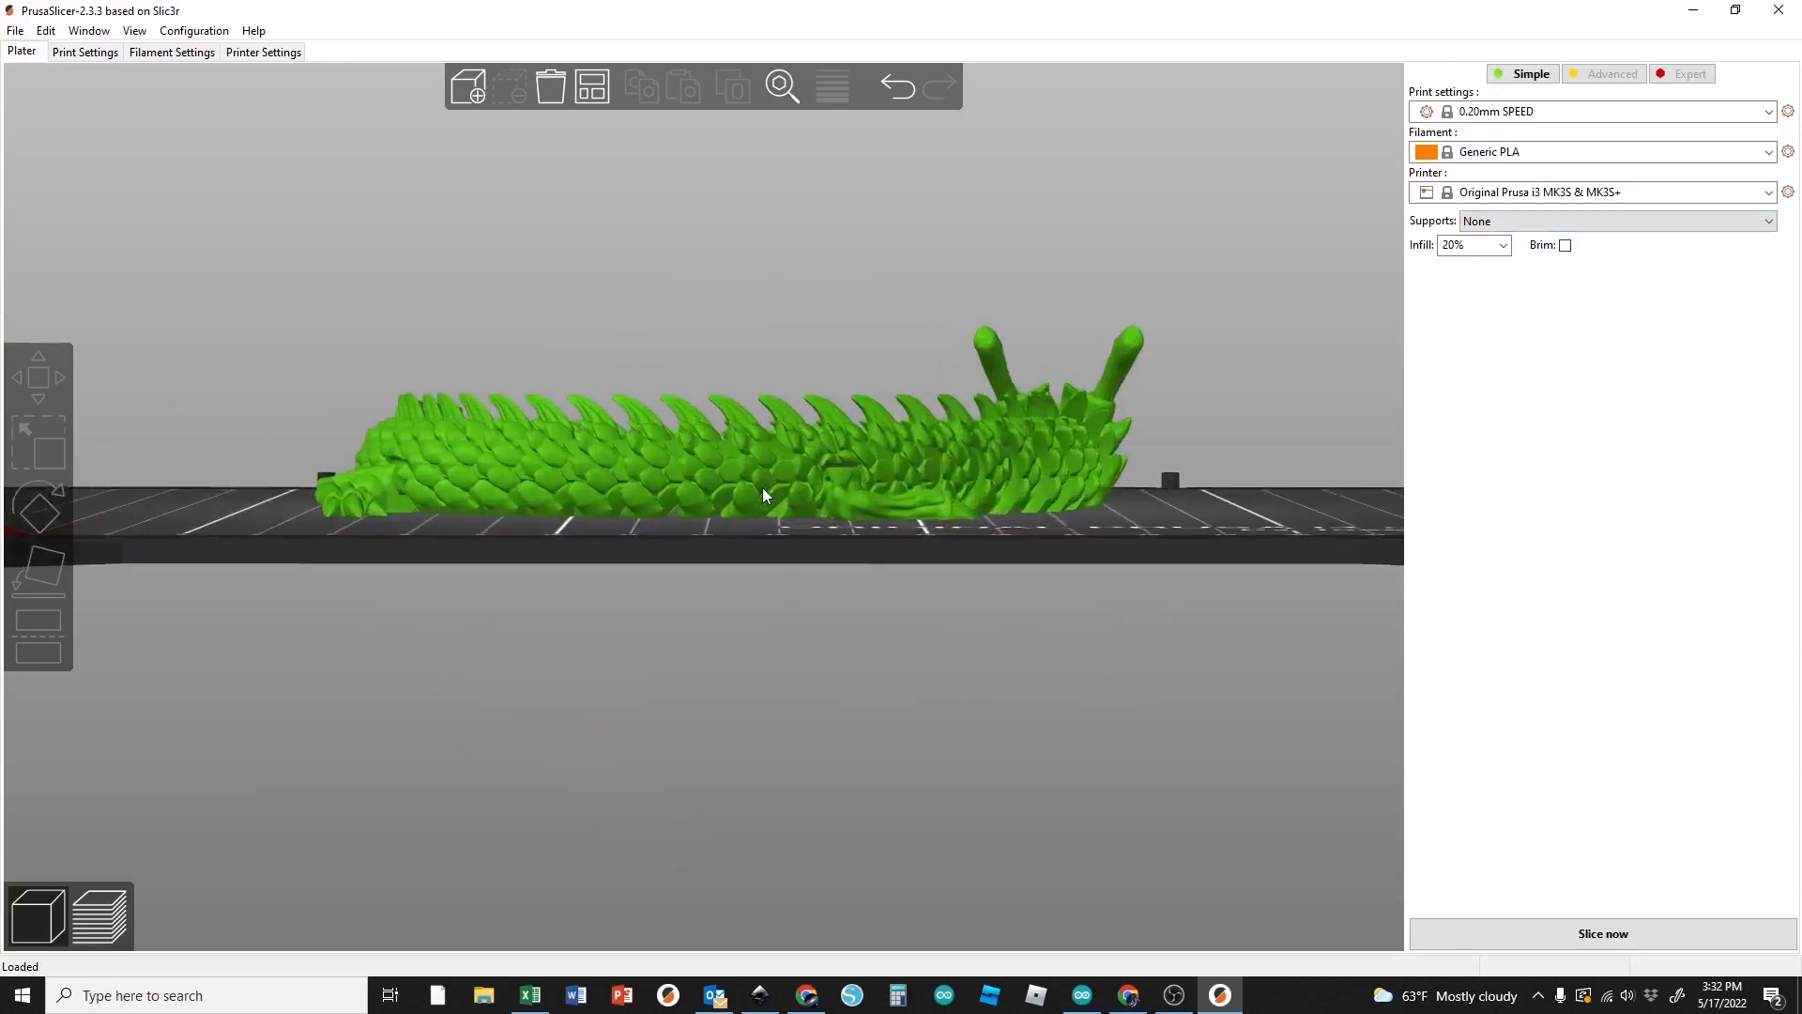
pyautogui.moveTo(712, 534); pyautogui.dragTo(768, 503)
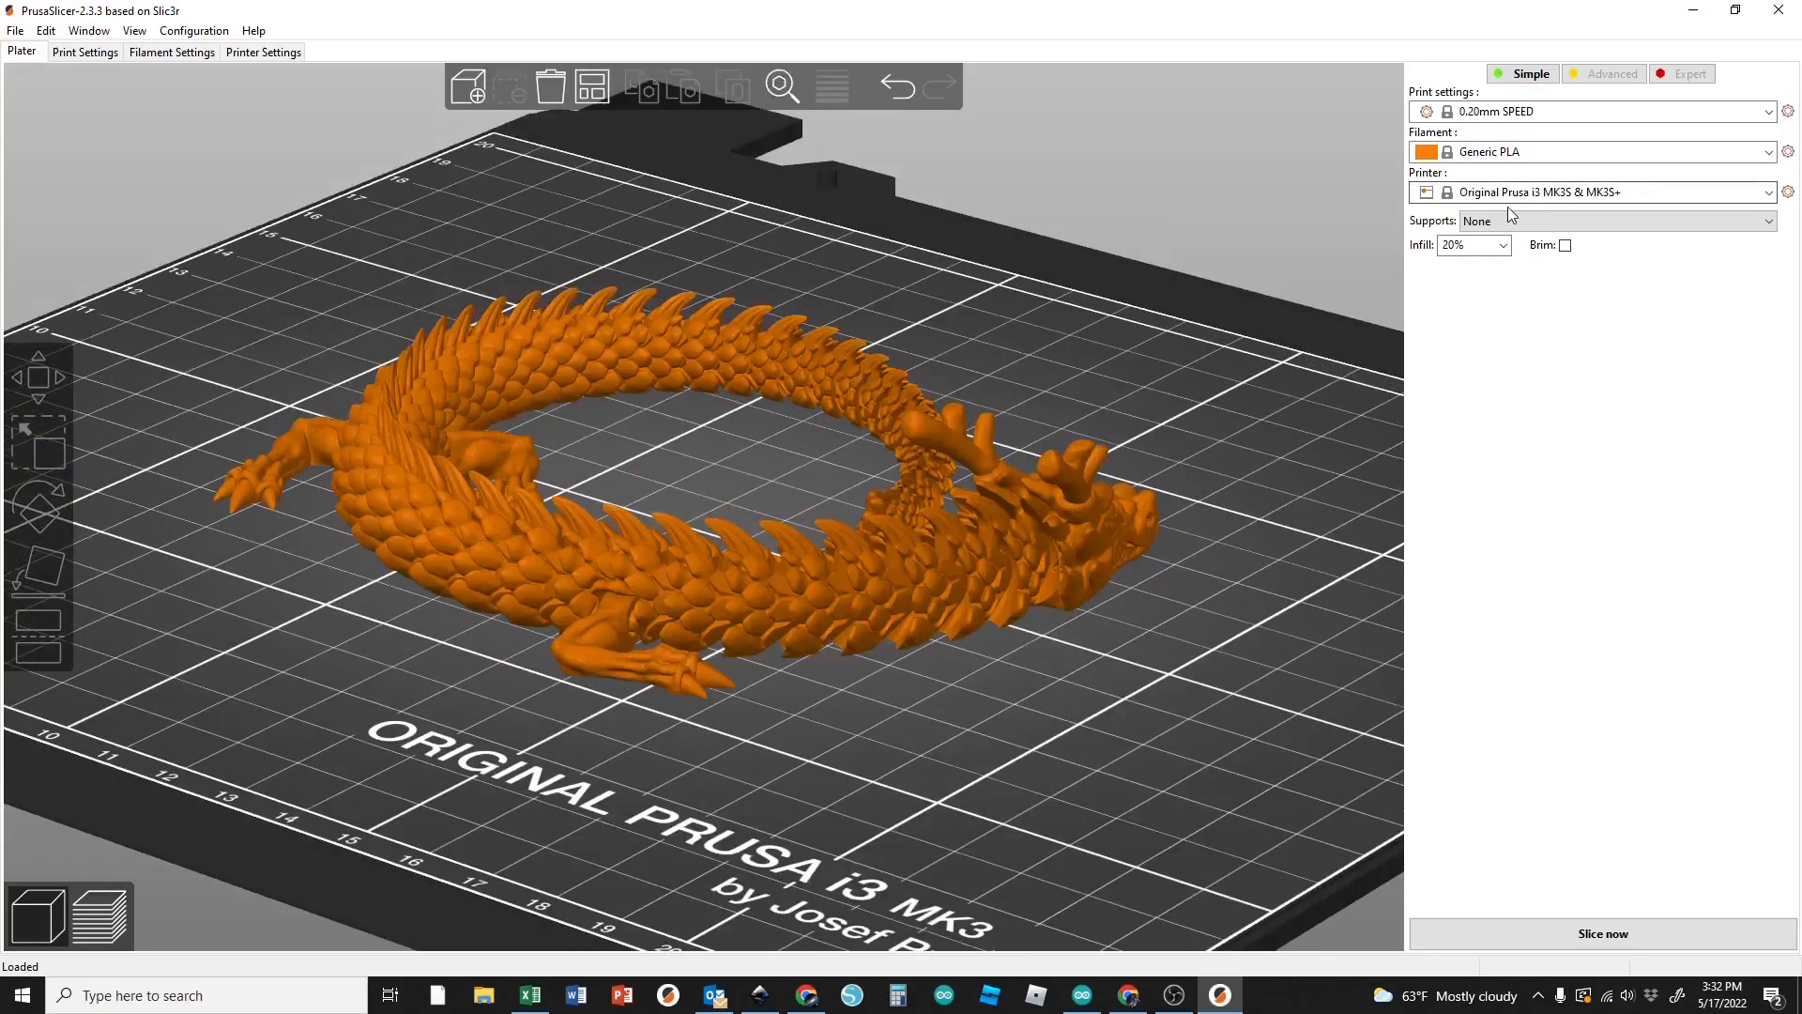
pyautogui.moveTo(1081, 543); pyautogui.dragTo(1081, 660)
pyautogui.scroll(-10, 758, 589)
pyautogui.moveTo(527, 582); pyautogui.dragTo(605, 601)
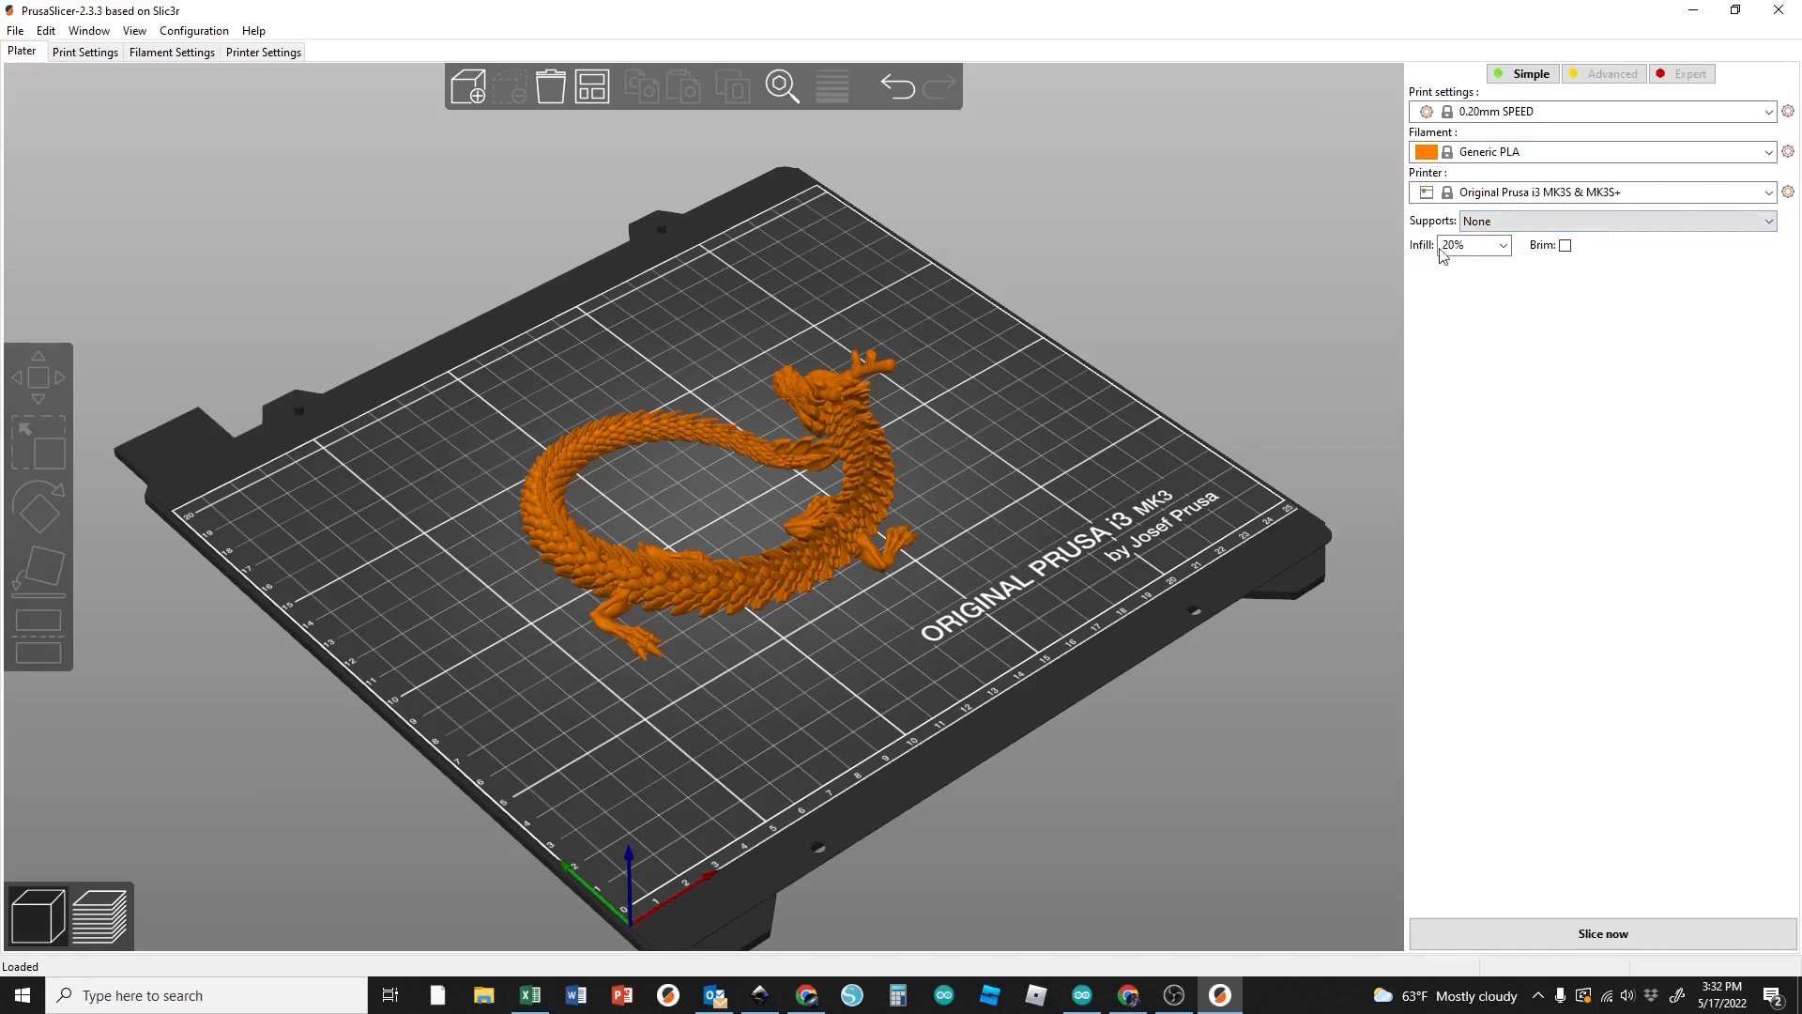
# Step: Set the infill density to 20% and leave the brim disabled
pyautogui.click(1502, 245)
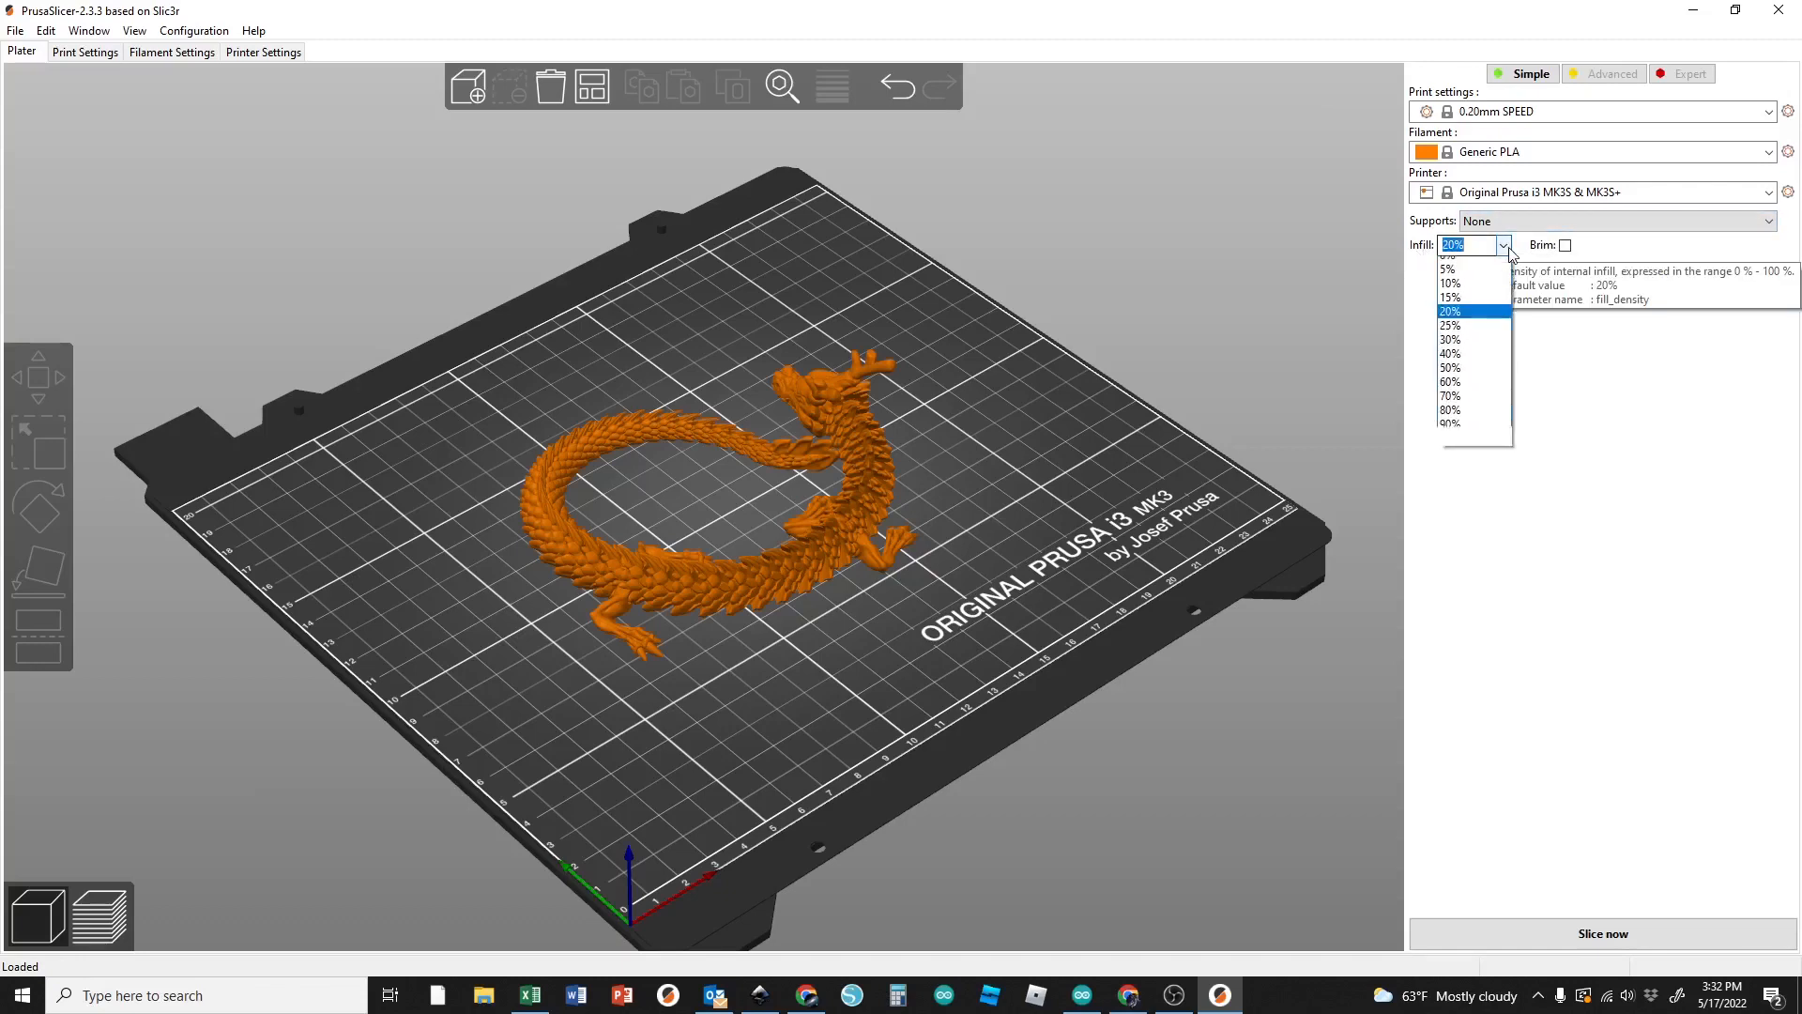
pyautogui.click(1470, 322)
pyautogui.moveTo(994, 408); pyautogui.dragTo(987, 606)
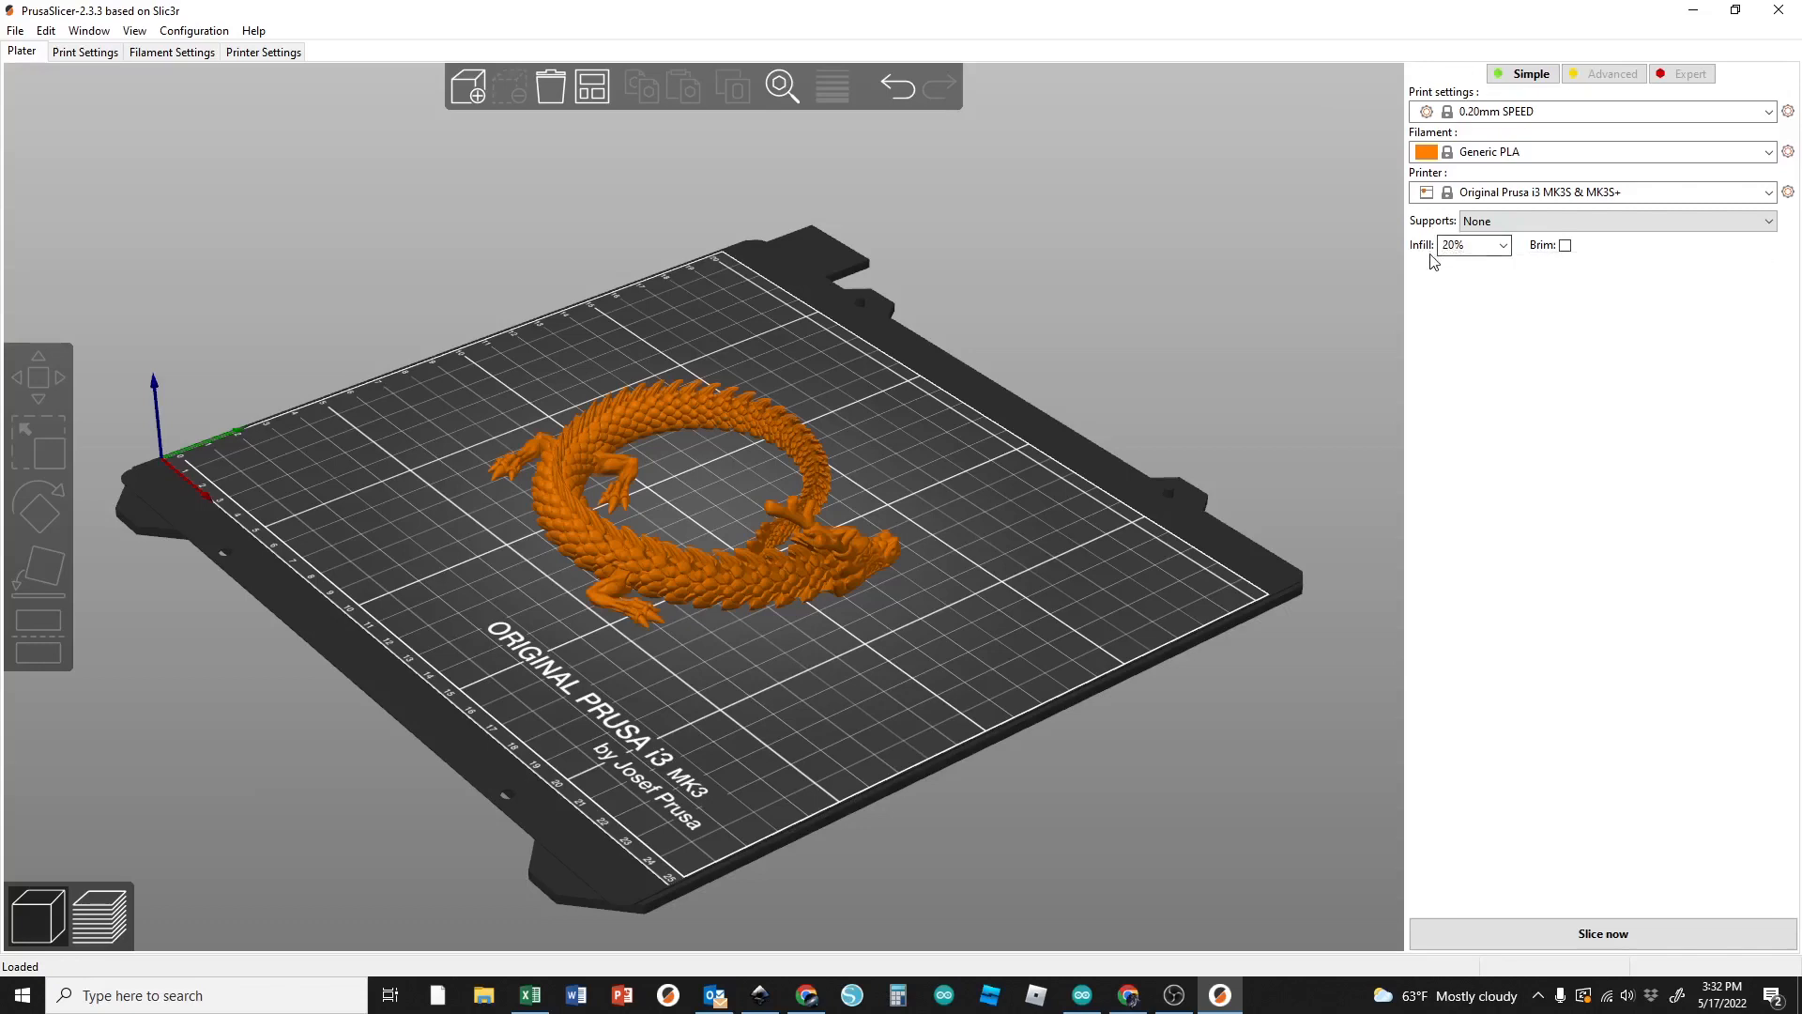
pyautogui.moveTo(850, 600); pyautogui.dragTo(901, 507)
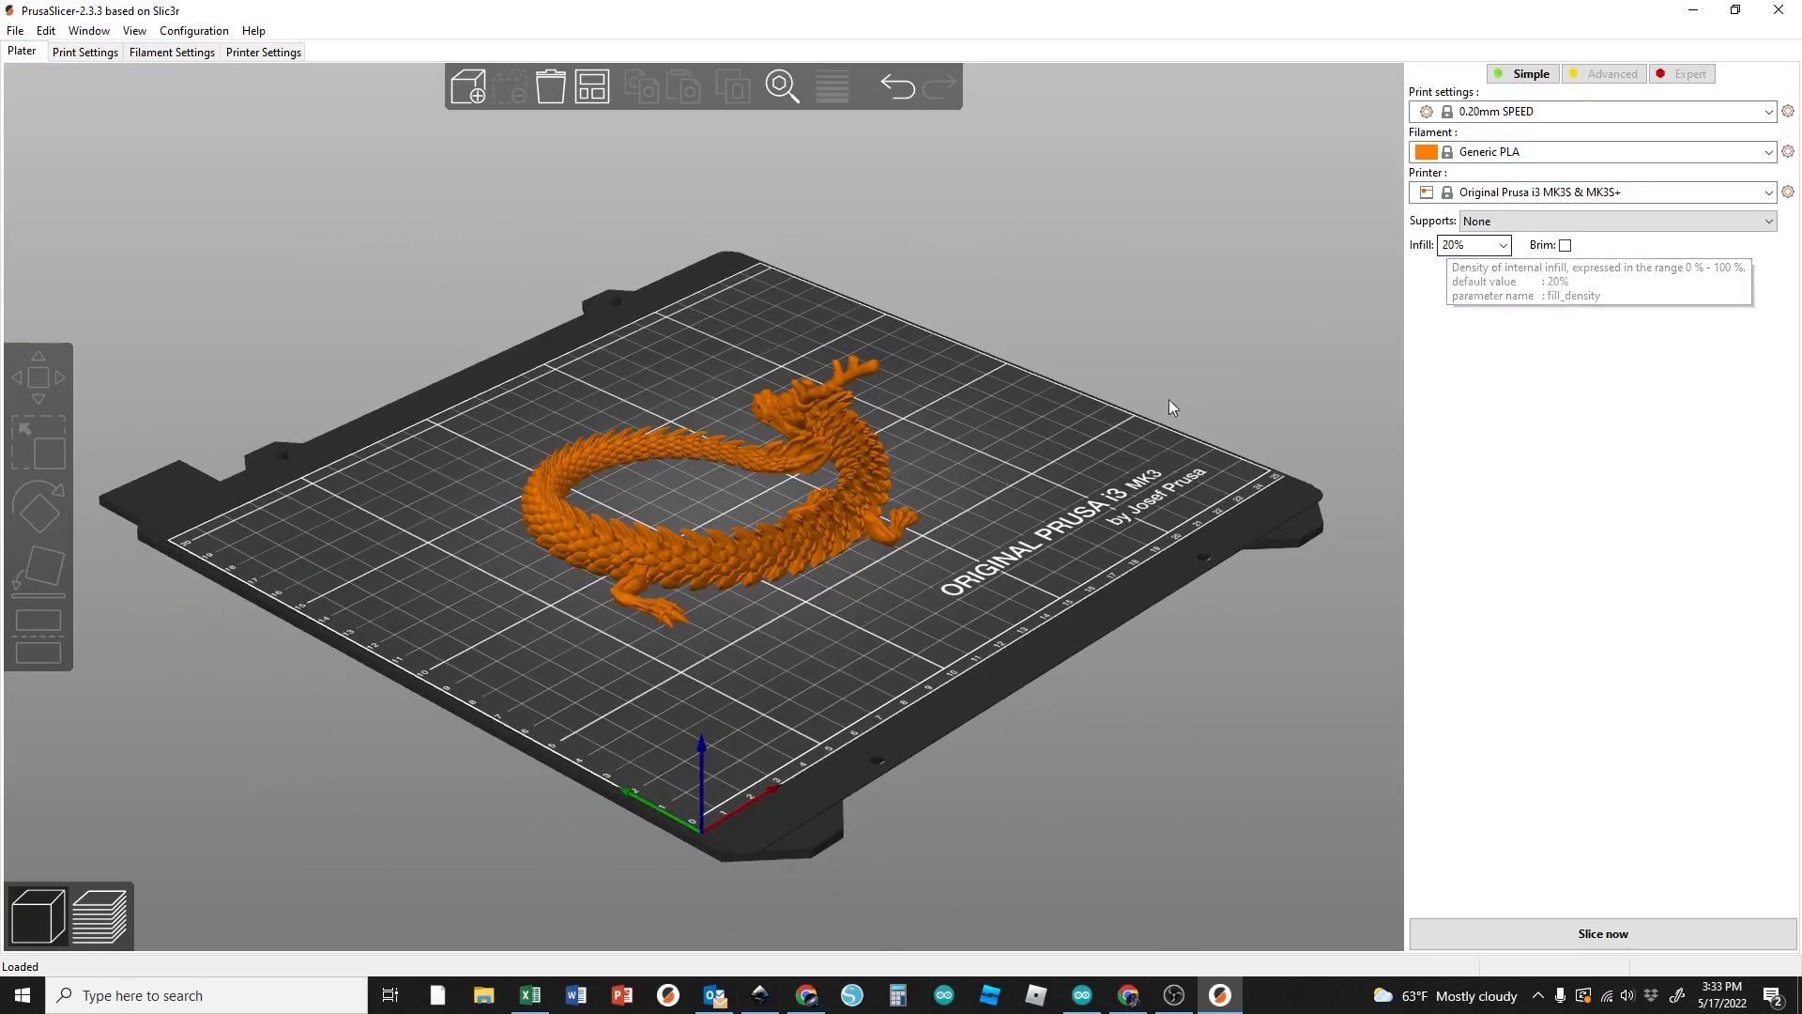
pyautogui.moveTo(1170, 402); pyautogui.dragTo(1356, 392)
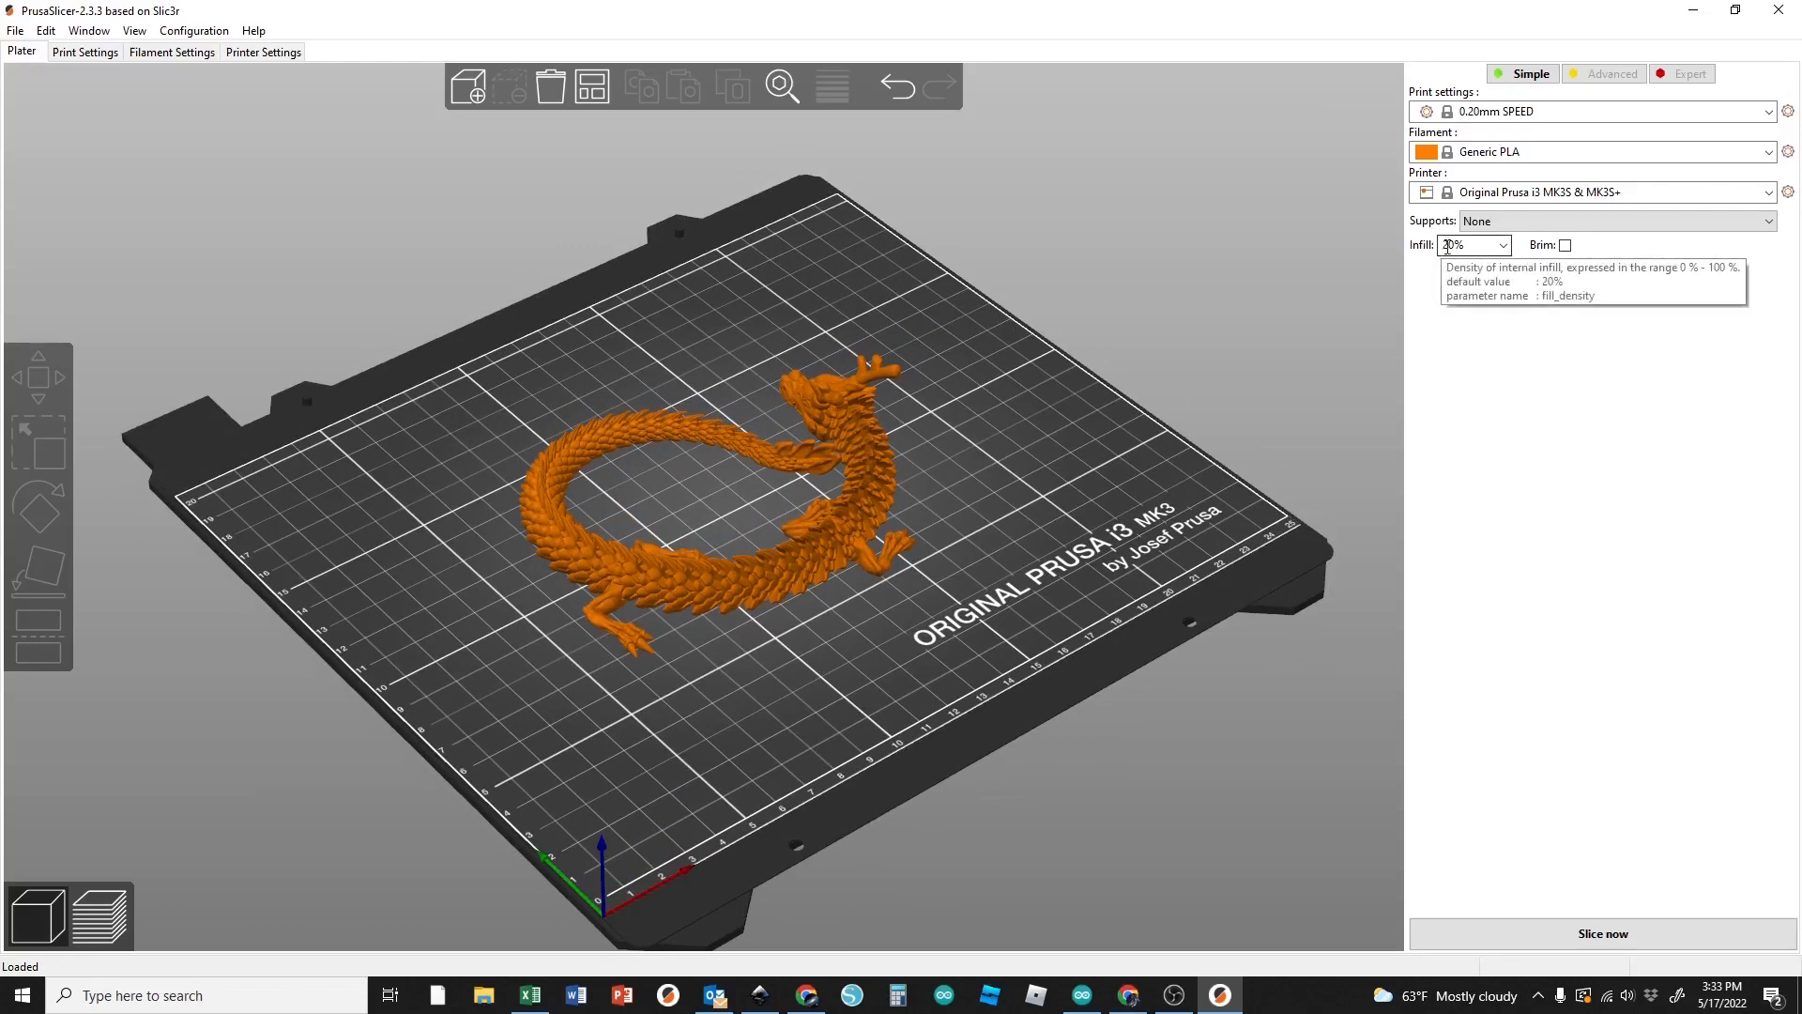
pyautogui.click(1564, 245)
pyautogui.click(1564, 246)
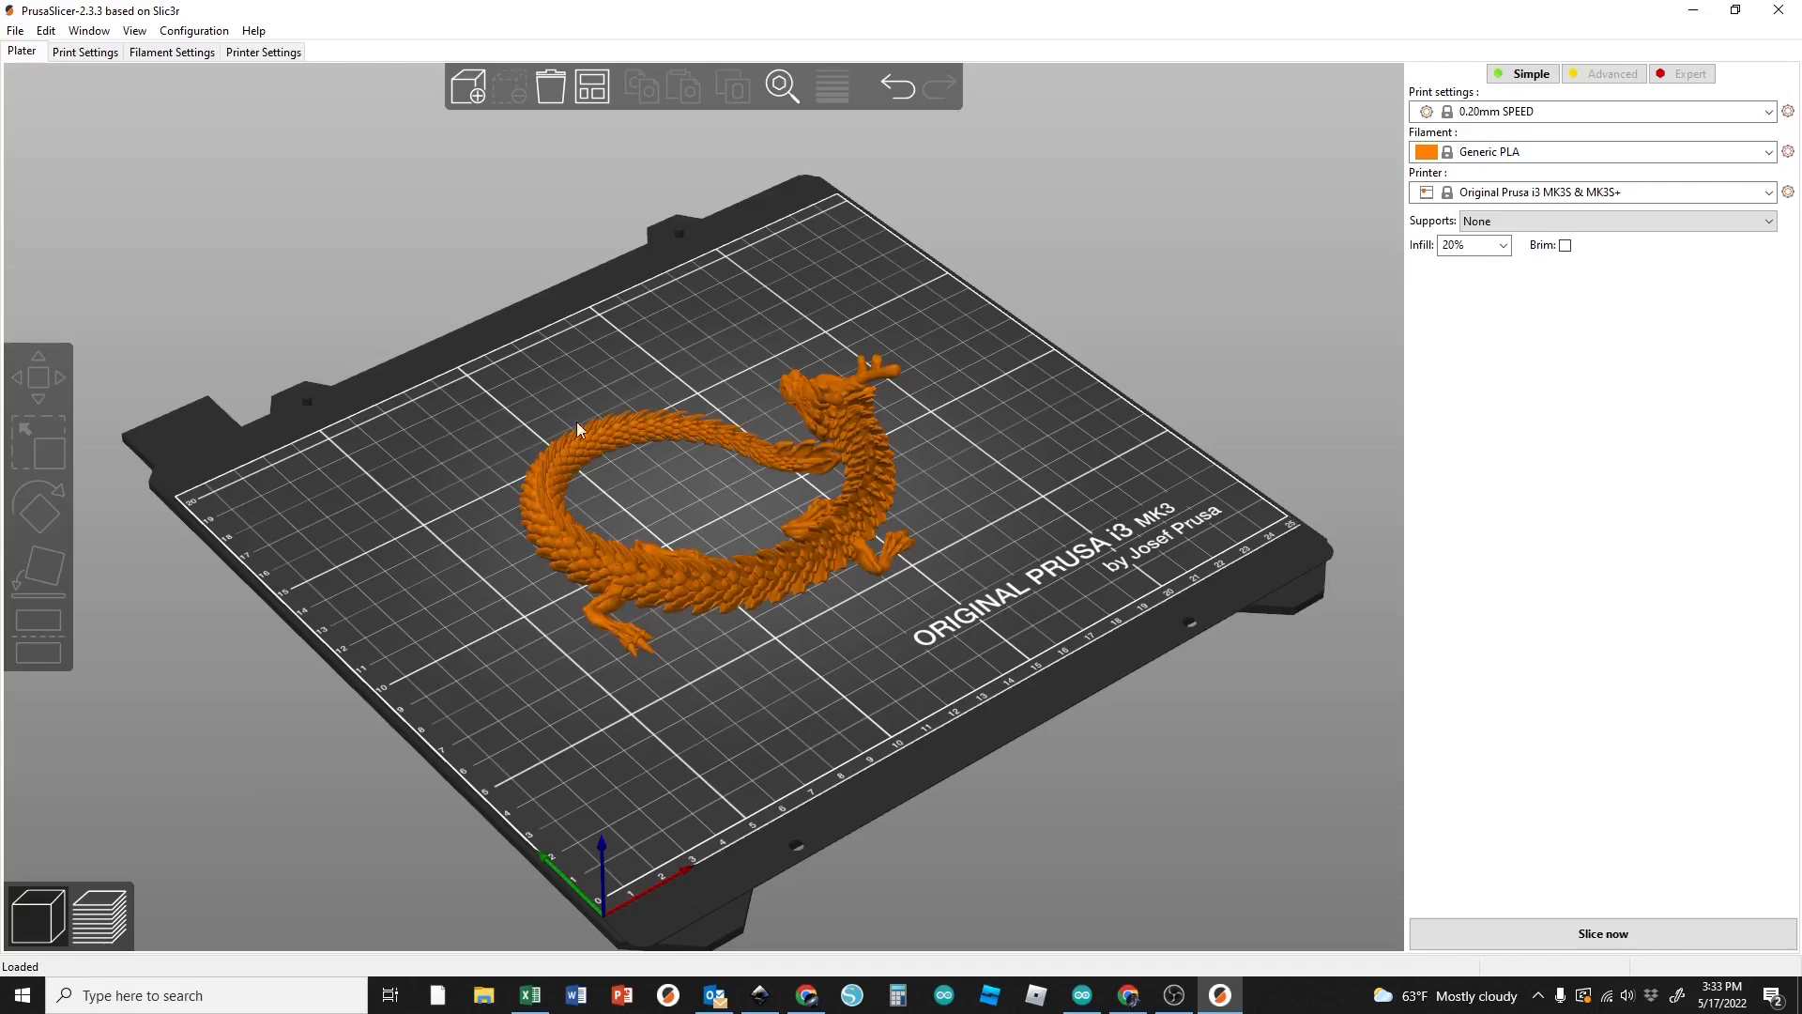
pyautogui.moveTo(915, 424); pyautogui.dragTo(909, 466)
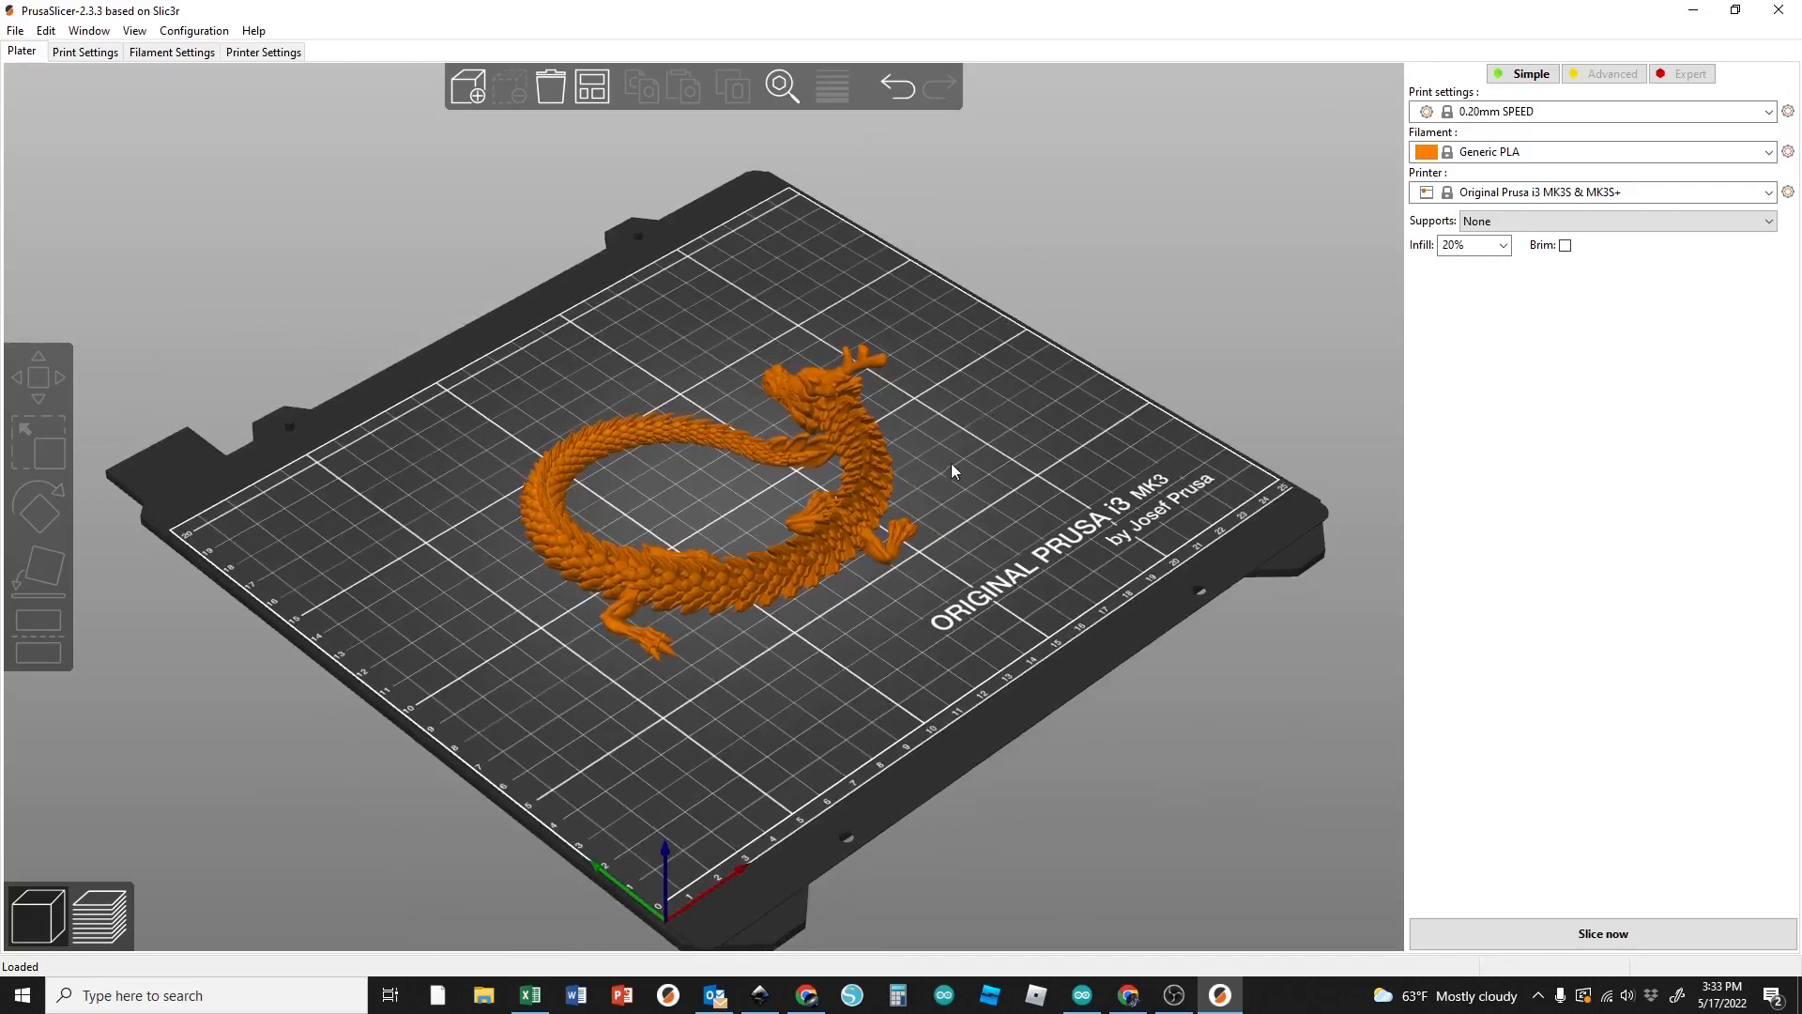
pyautogui.moveTo(1012, 475); pyautogui.dragTo(621, 560)
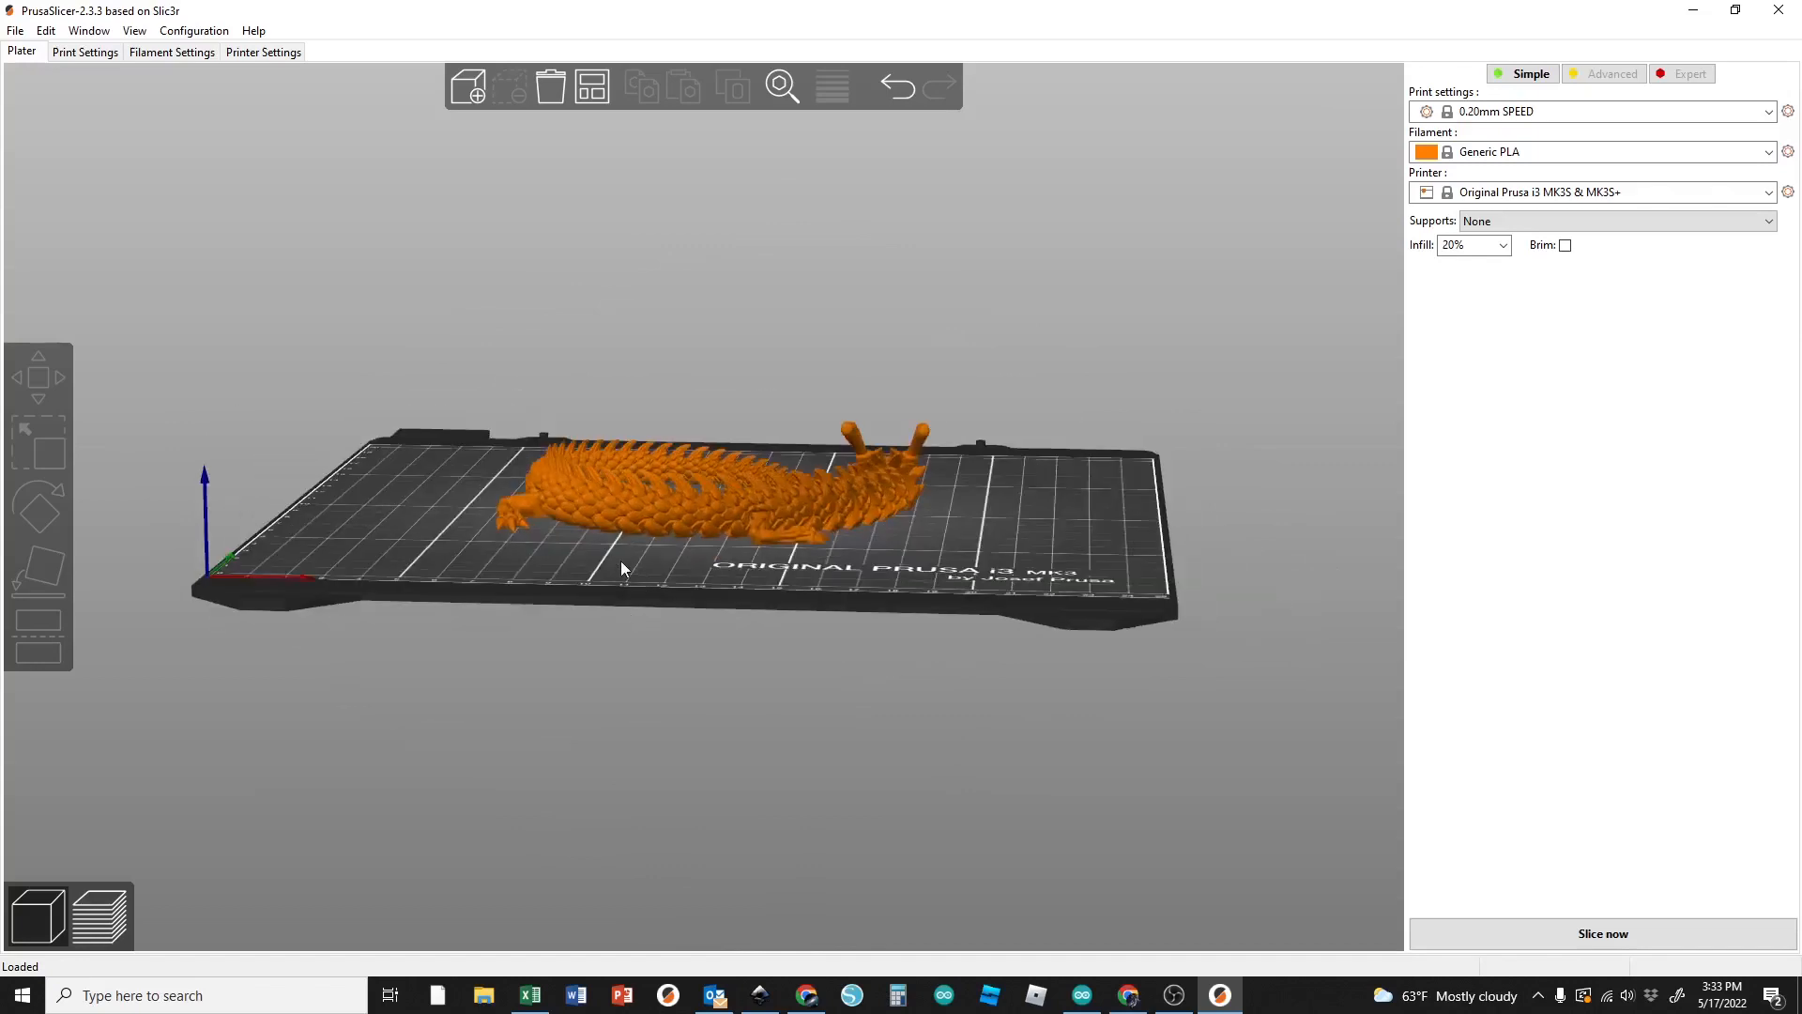
pyautogui.moveTo(459, 407); pyautogui.dragTo(525, 556)
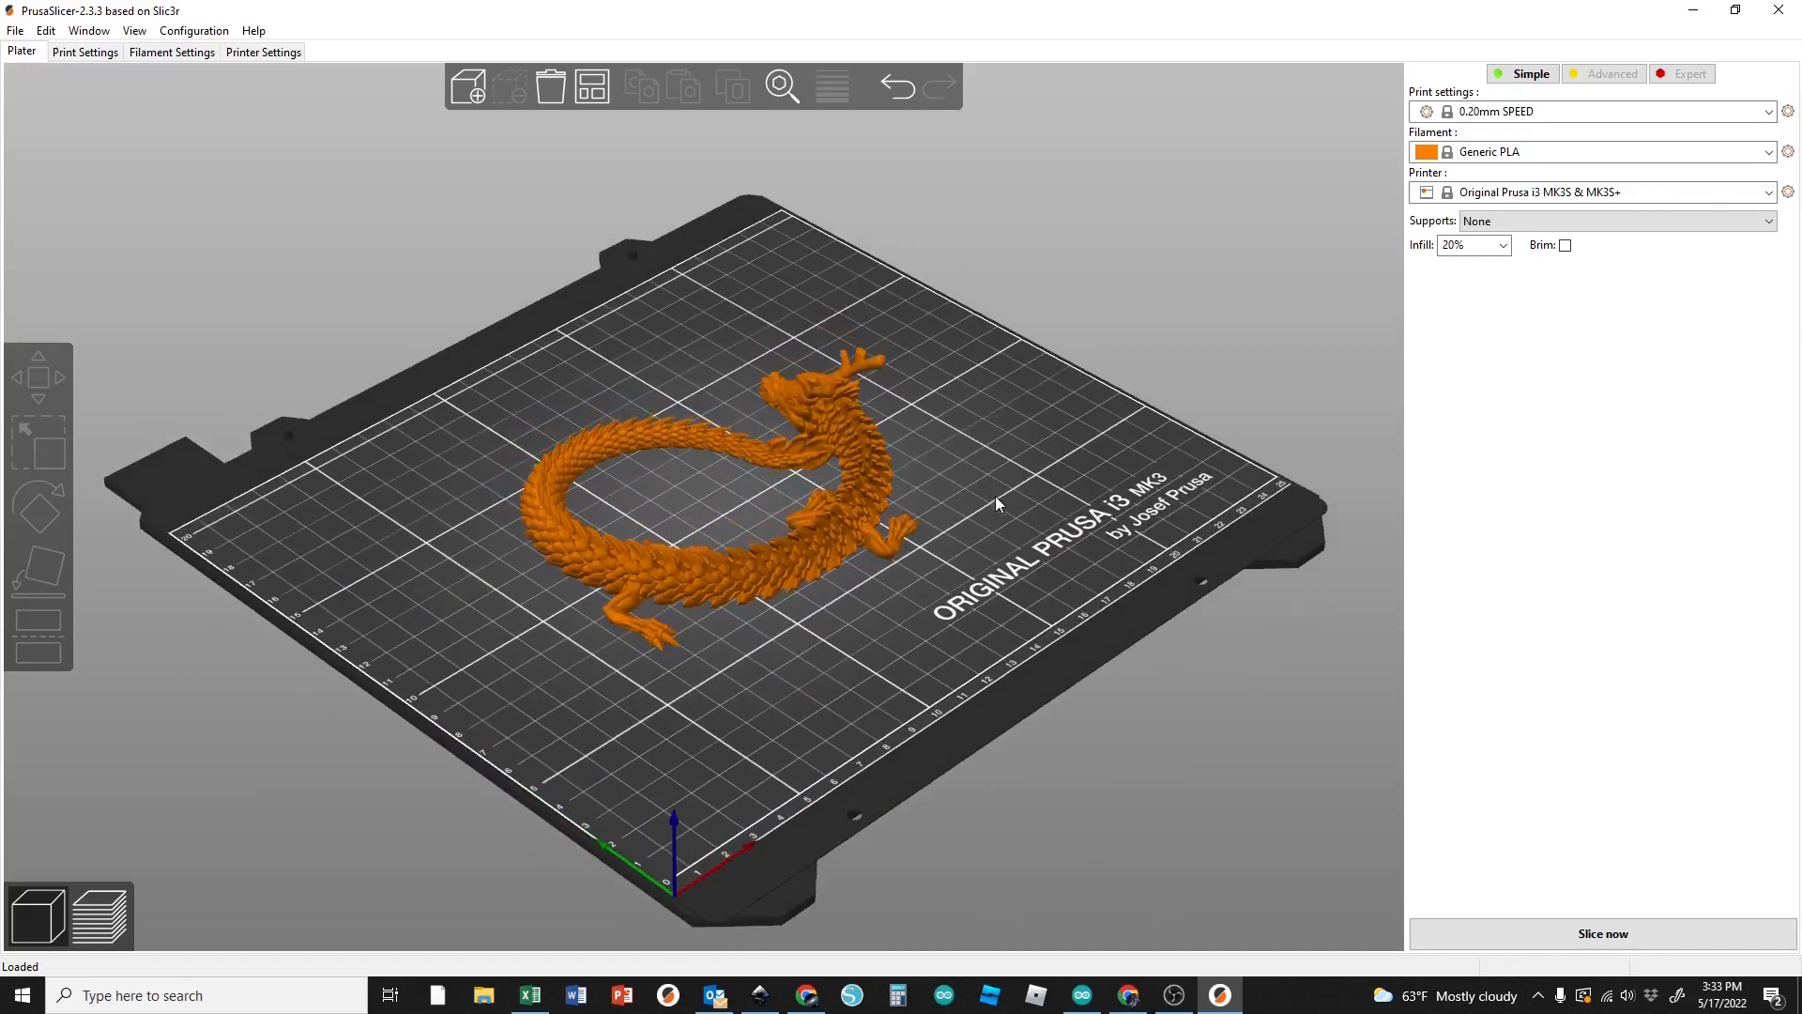
pyautogui.moveTo(968, 478); pyautogui.dragTo(960, 480)
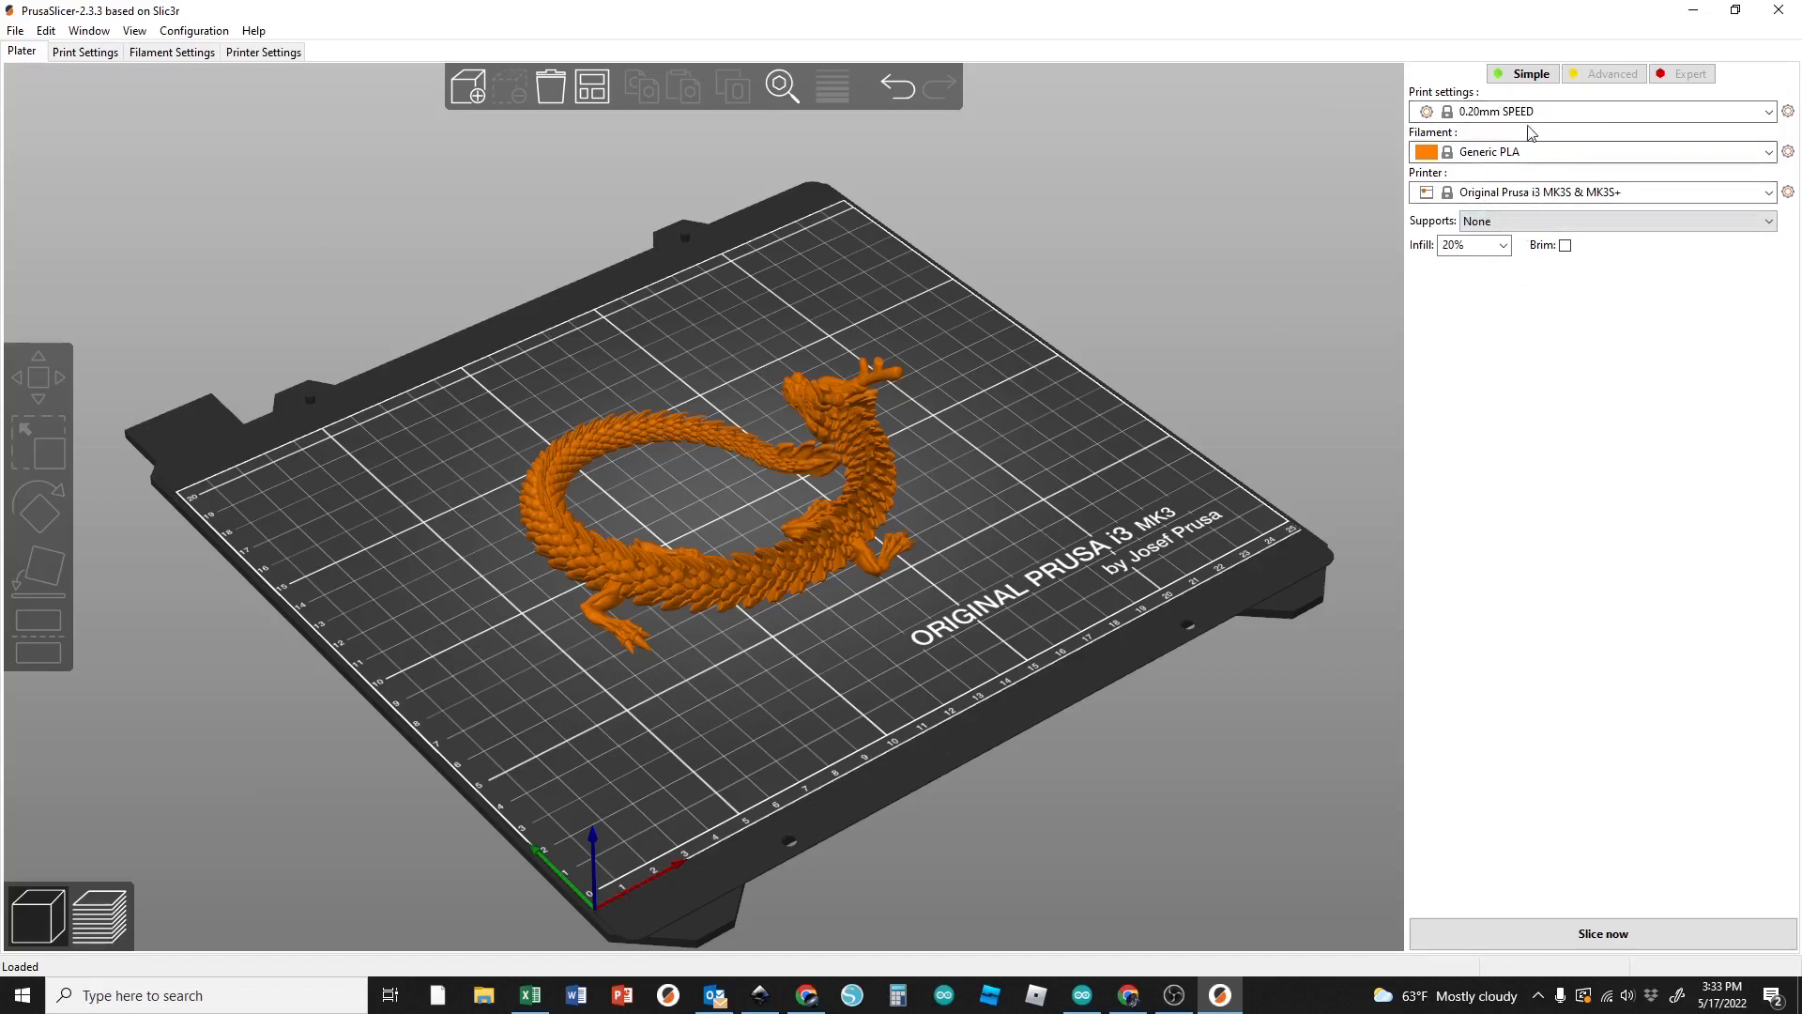
pyautogui.moveTo(1013, 514); pyautogui.dragTo(1013, 505)
# Step: Try rotating the dragon freehand about its Z, X and Y axes, undo the rotation and deselect the model
pyautogui.click(549, 479)
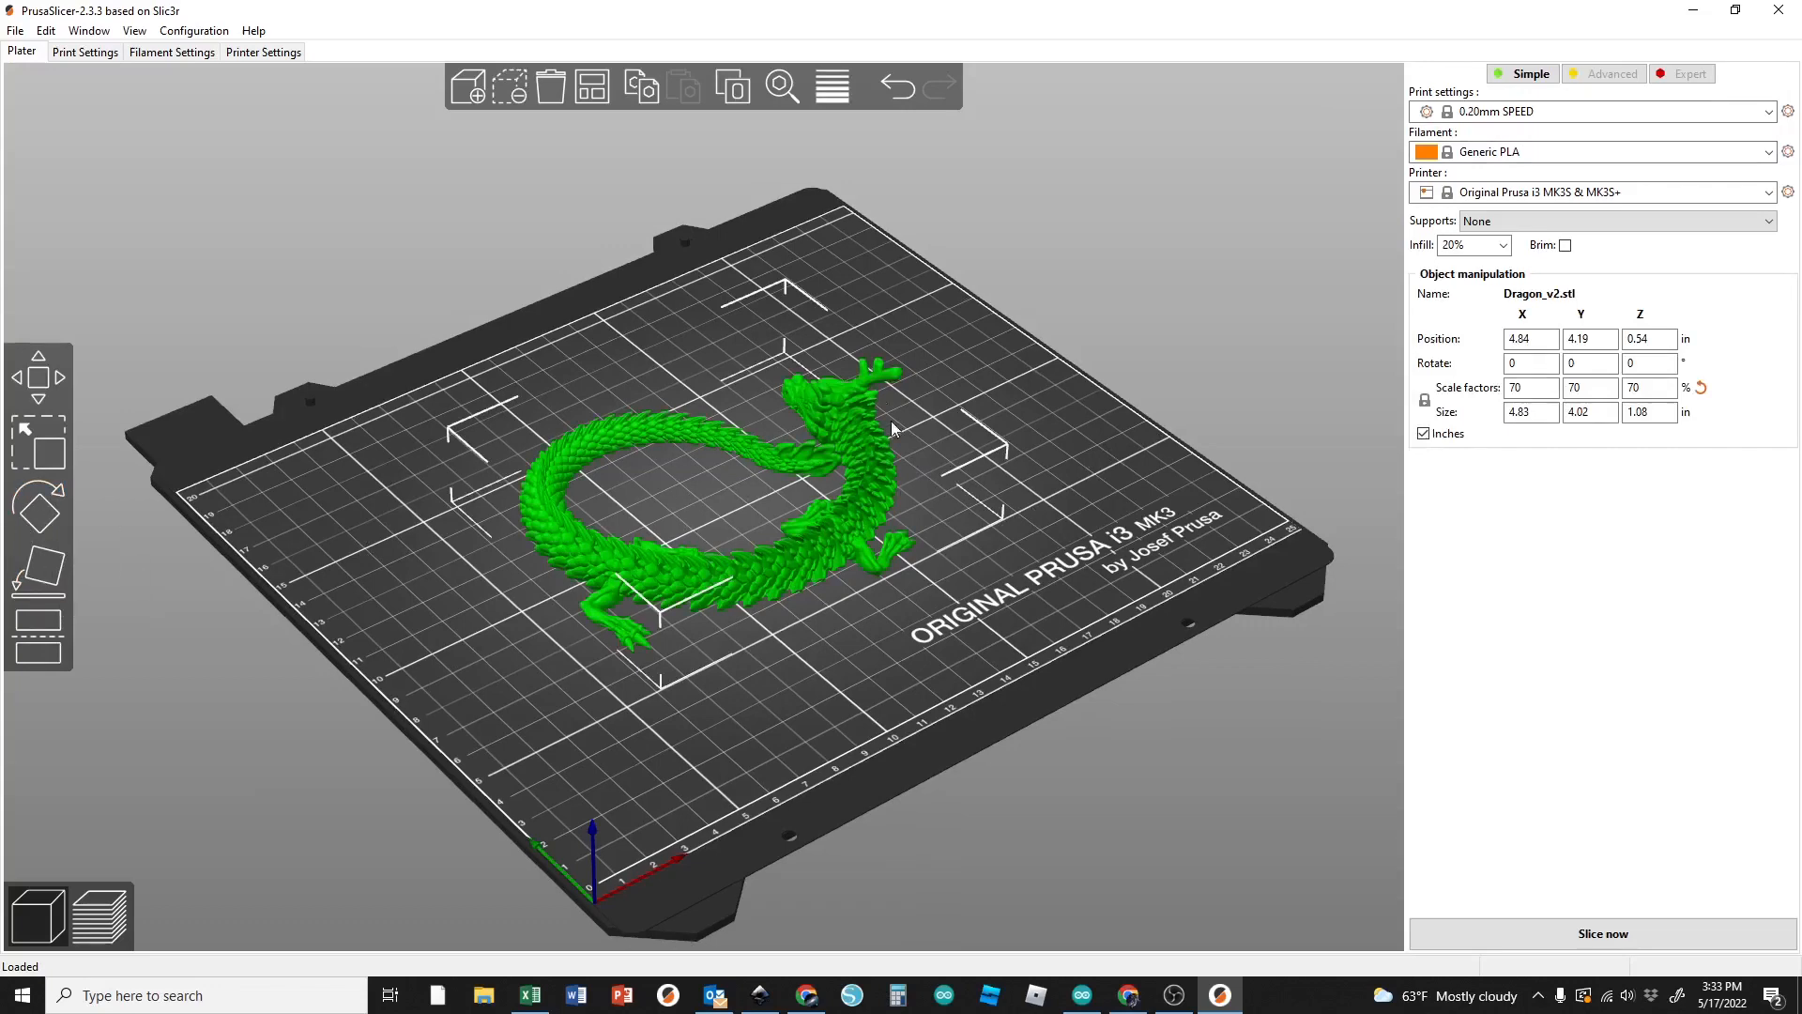
pyautogui.moveTo(655, 723)
pyautogui.mouseDown()
pyautogui.moveTo(656, 667)
pyautogui.moveTo(689, 702)
pyautogui.moveTo(656, 699)
pyautogui.mouseUp()
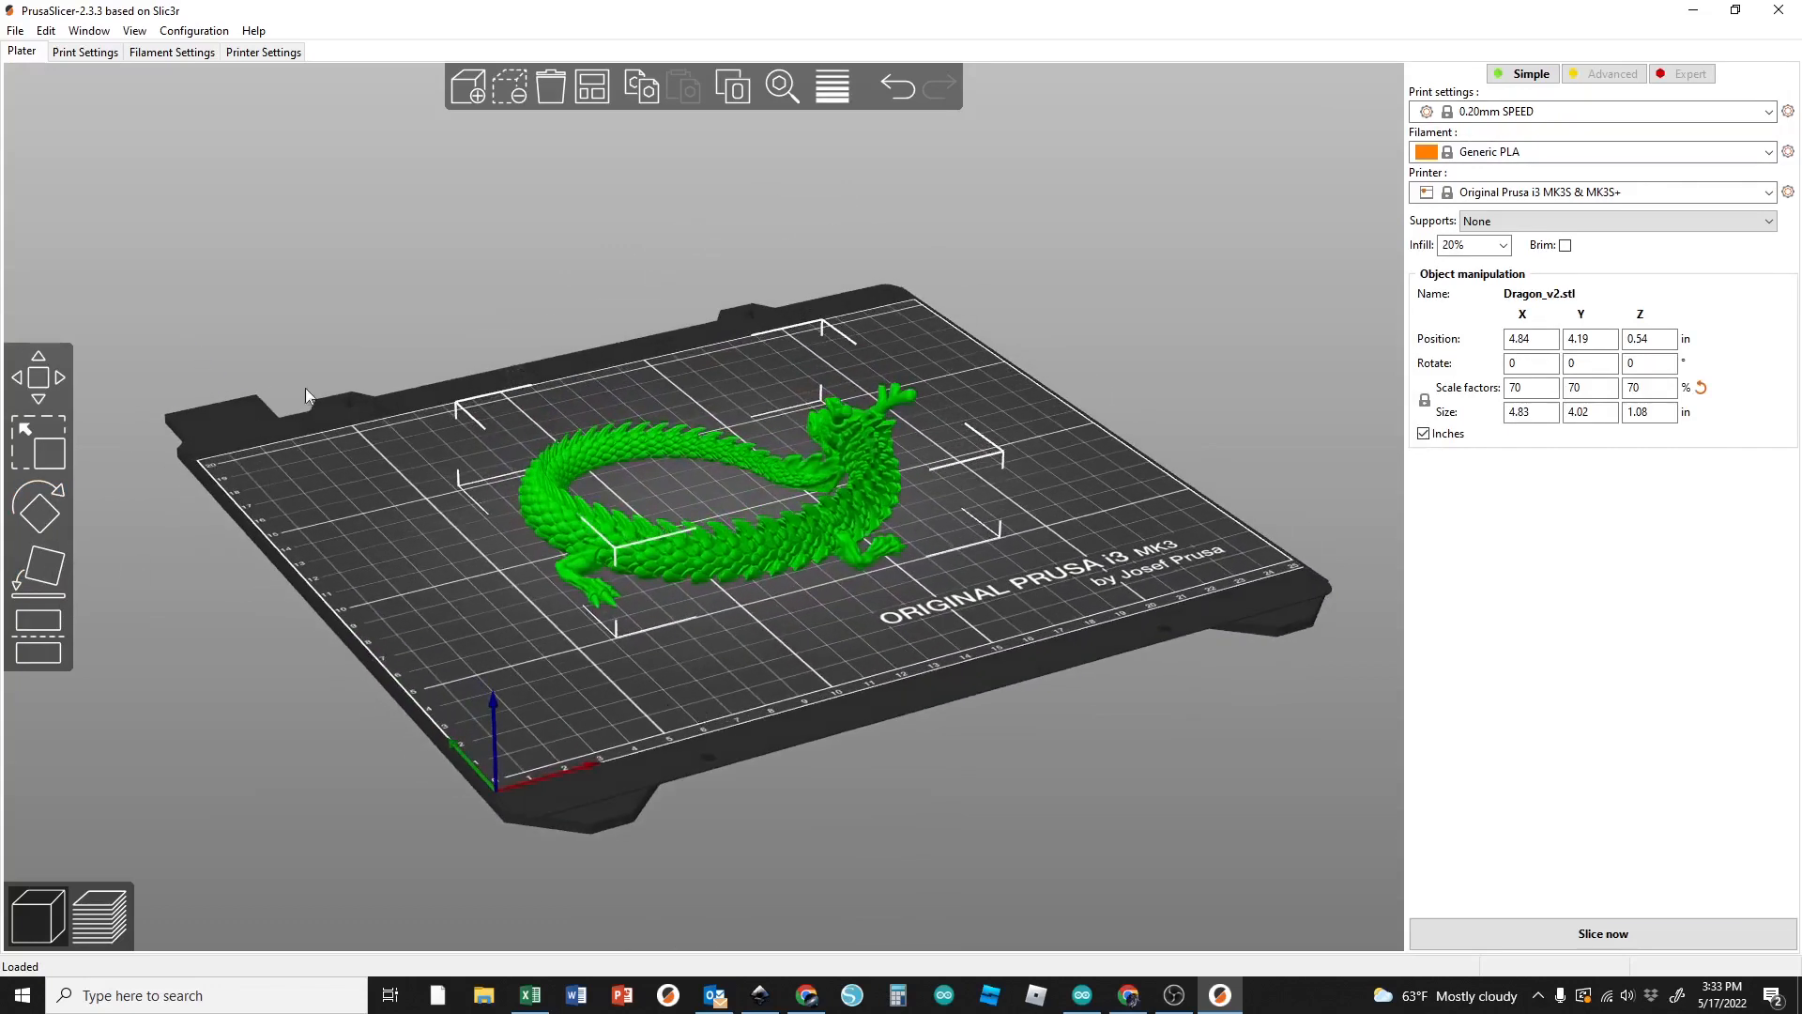
pyautogui.click(51, 519)
pyautogui.moveTo(1006, 396); pyautogui.dragTo(859, 606)
pyautogui.moveTo(1013, 545); pyautogui.dragTo(1085, 539)
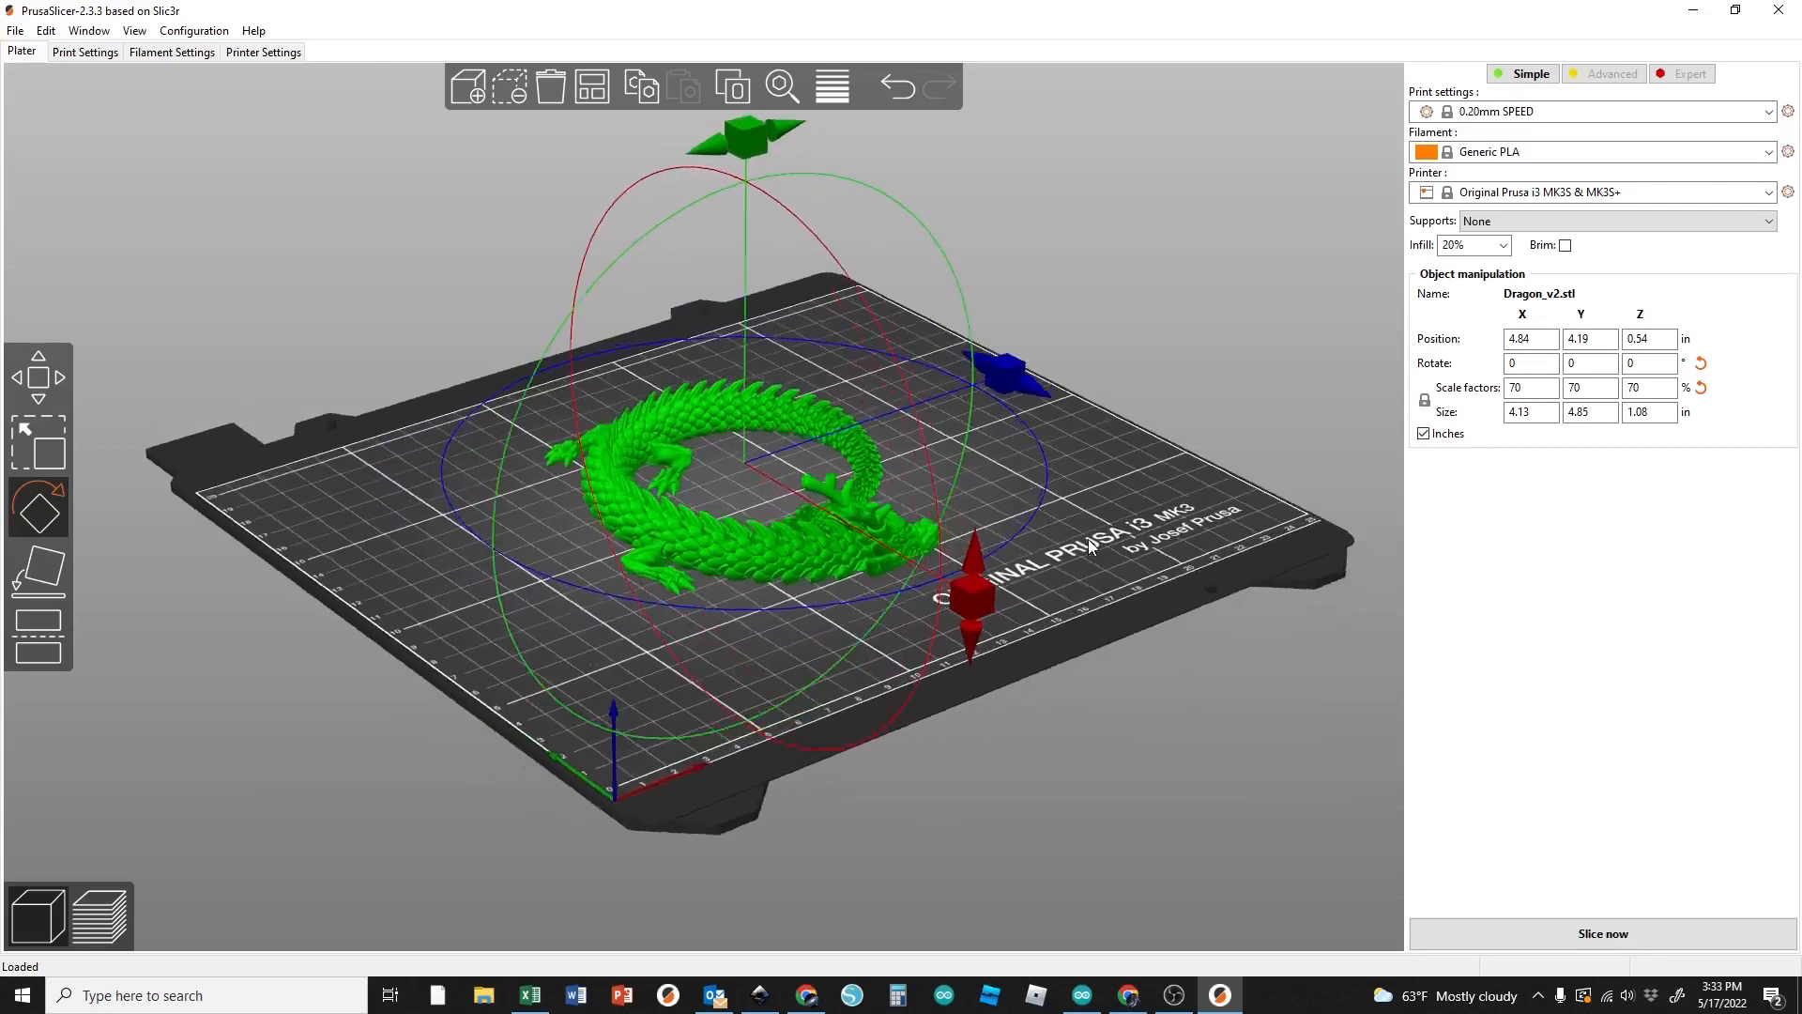
pyautogui.moveTo(959, 601); pyautogui.dragTo(900, 530)
pyautogui.moveTo(745, 122); pyautogui.dragTo(672, 163)
pyautogui.moveTo(349, 343); pyautogui.dragTo(289, 295)
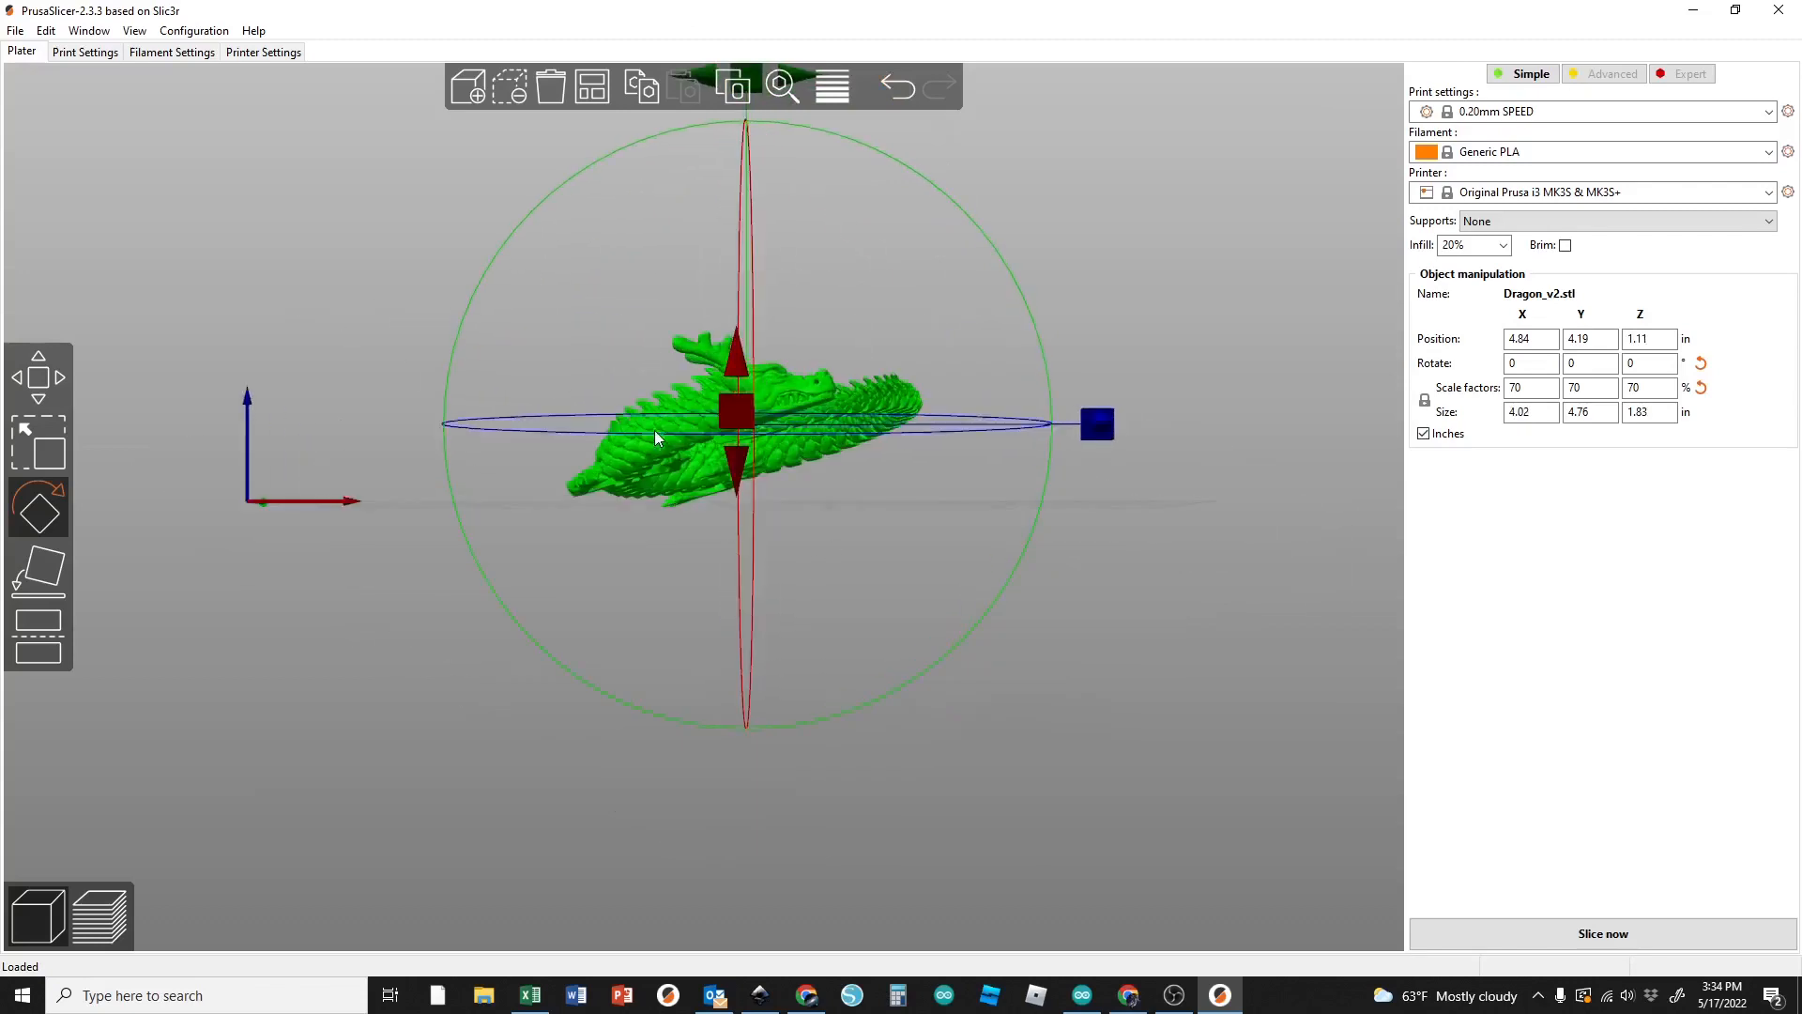
pyautogui.moveTo(444, 276); pyautogui.dragTo(471, 315)
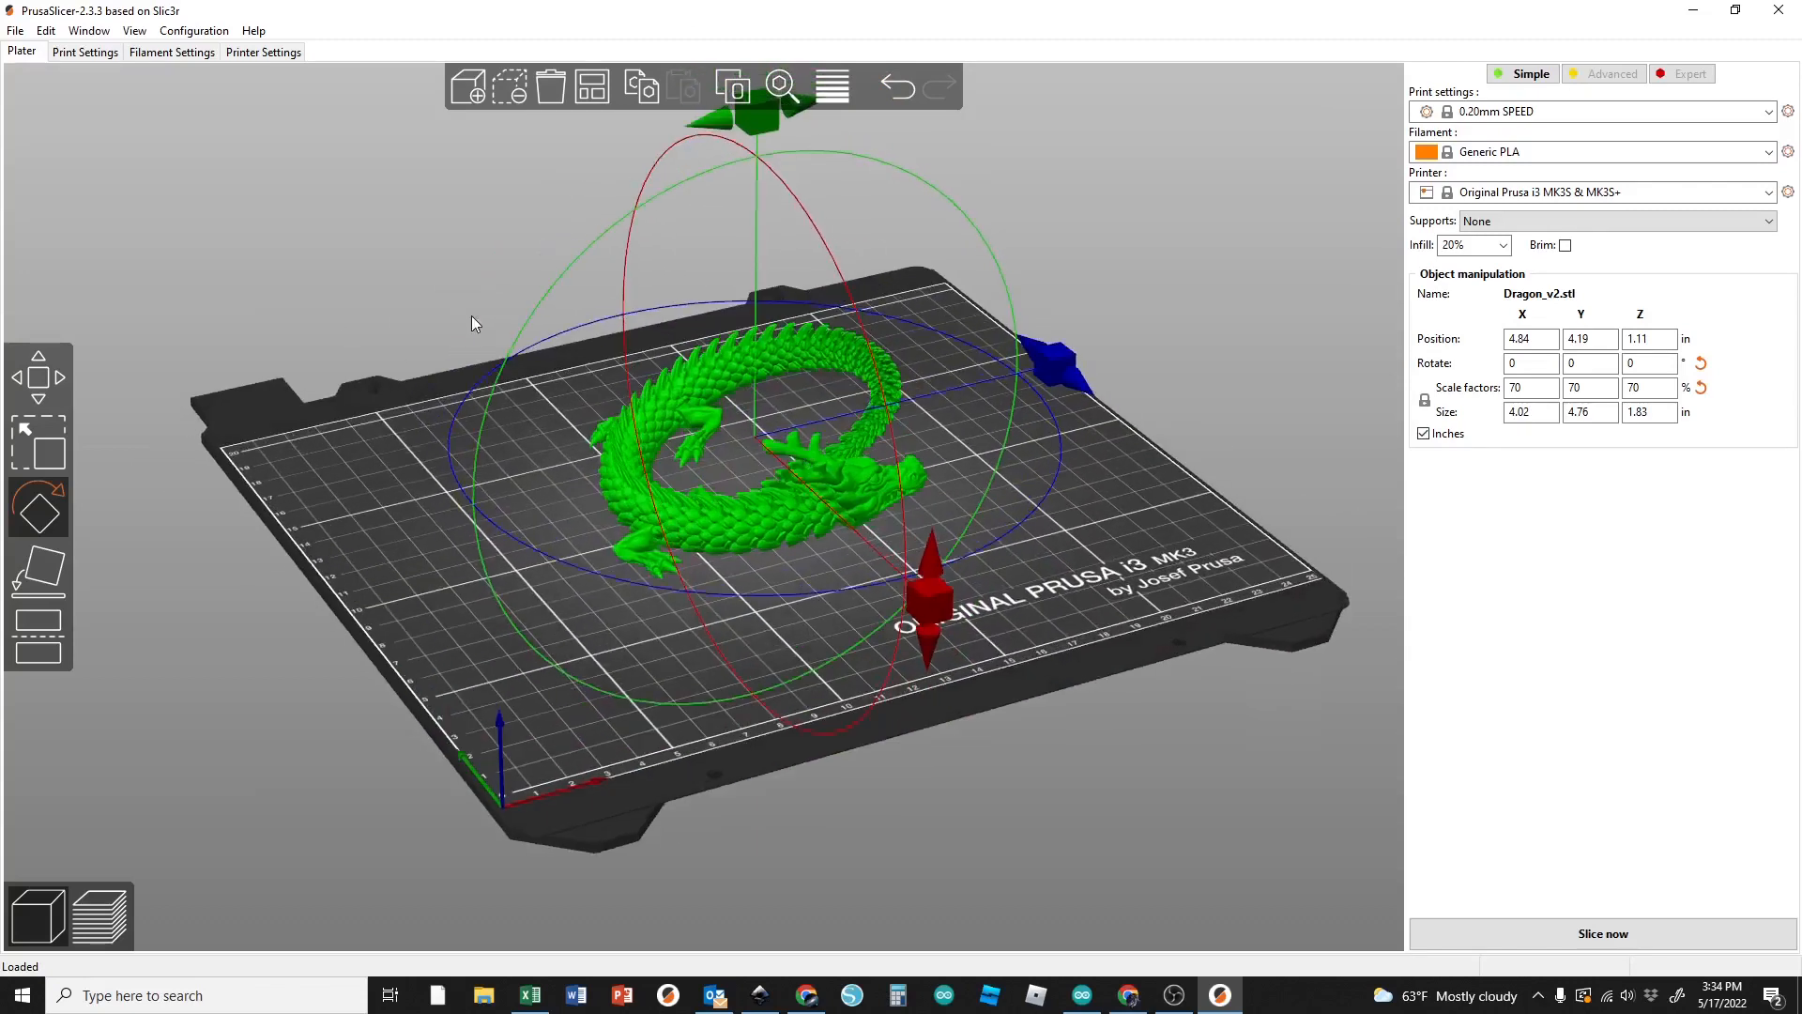
pyautogui.click(905, 89)
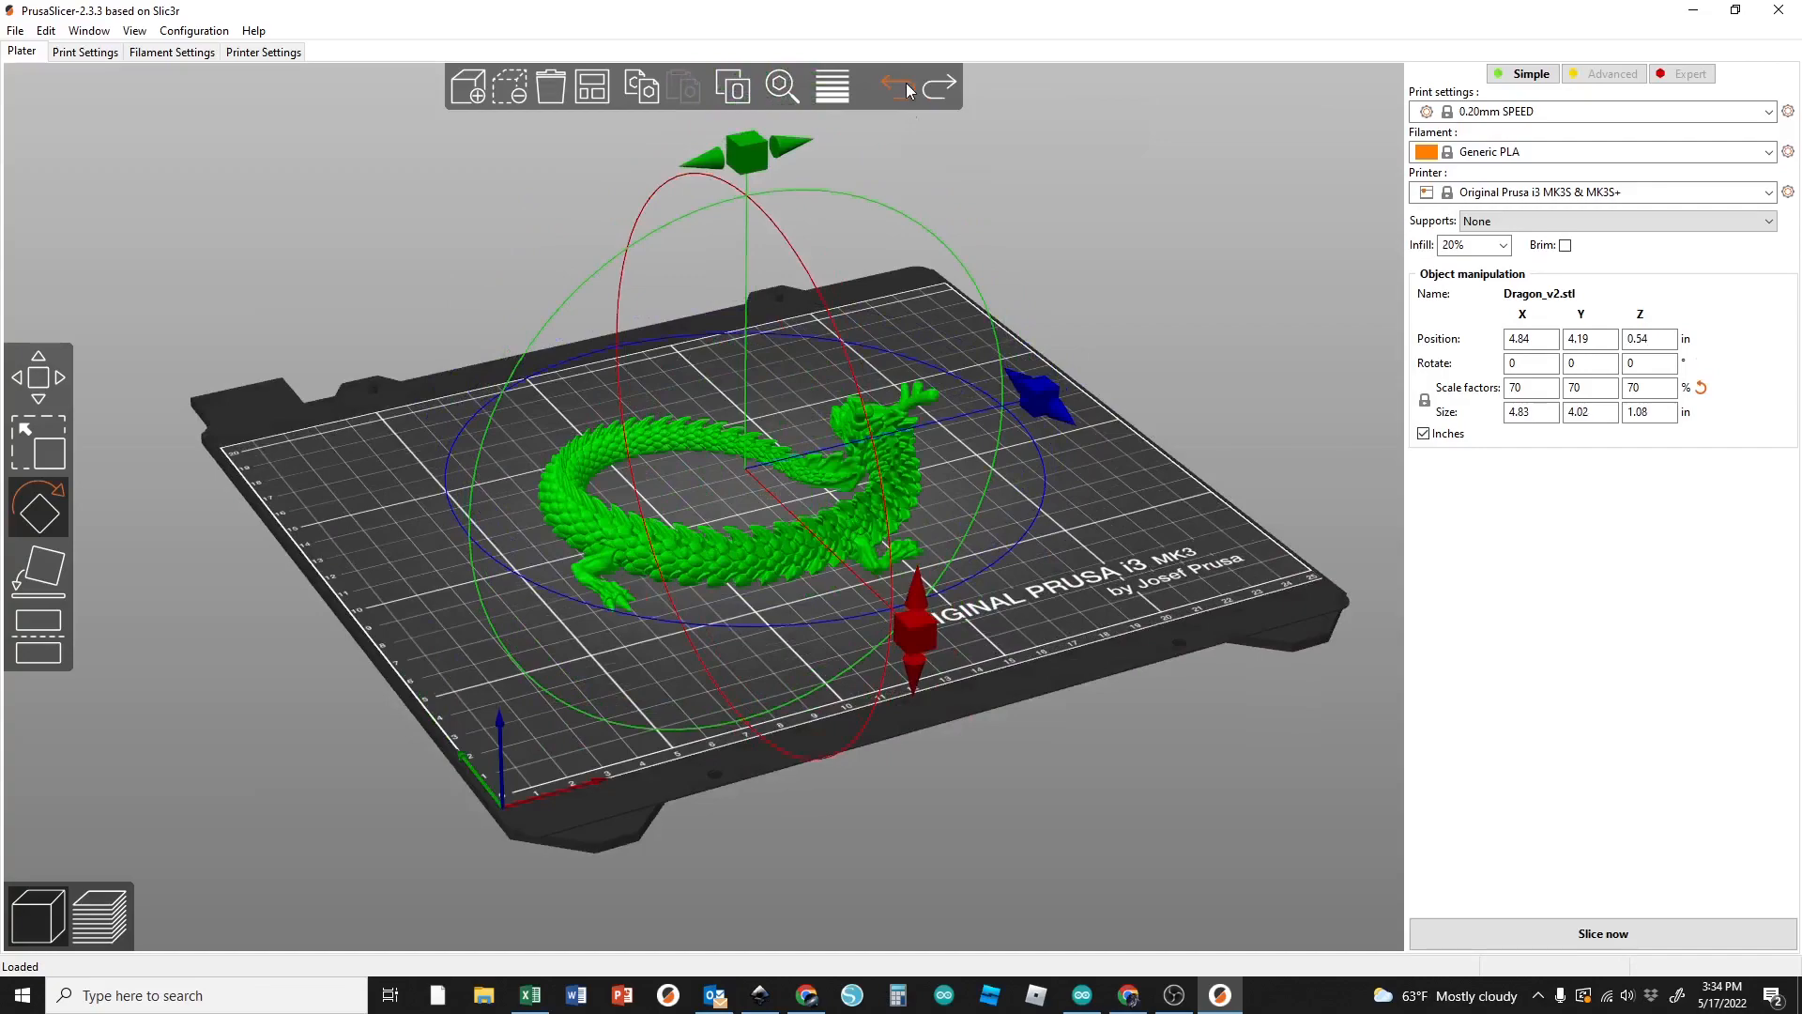
pyautogui.click(1064, 491)
pyautogui.moveTo(1064, 492); pyautogui.dragTo(1040, 450)
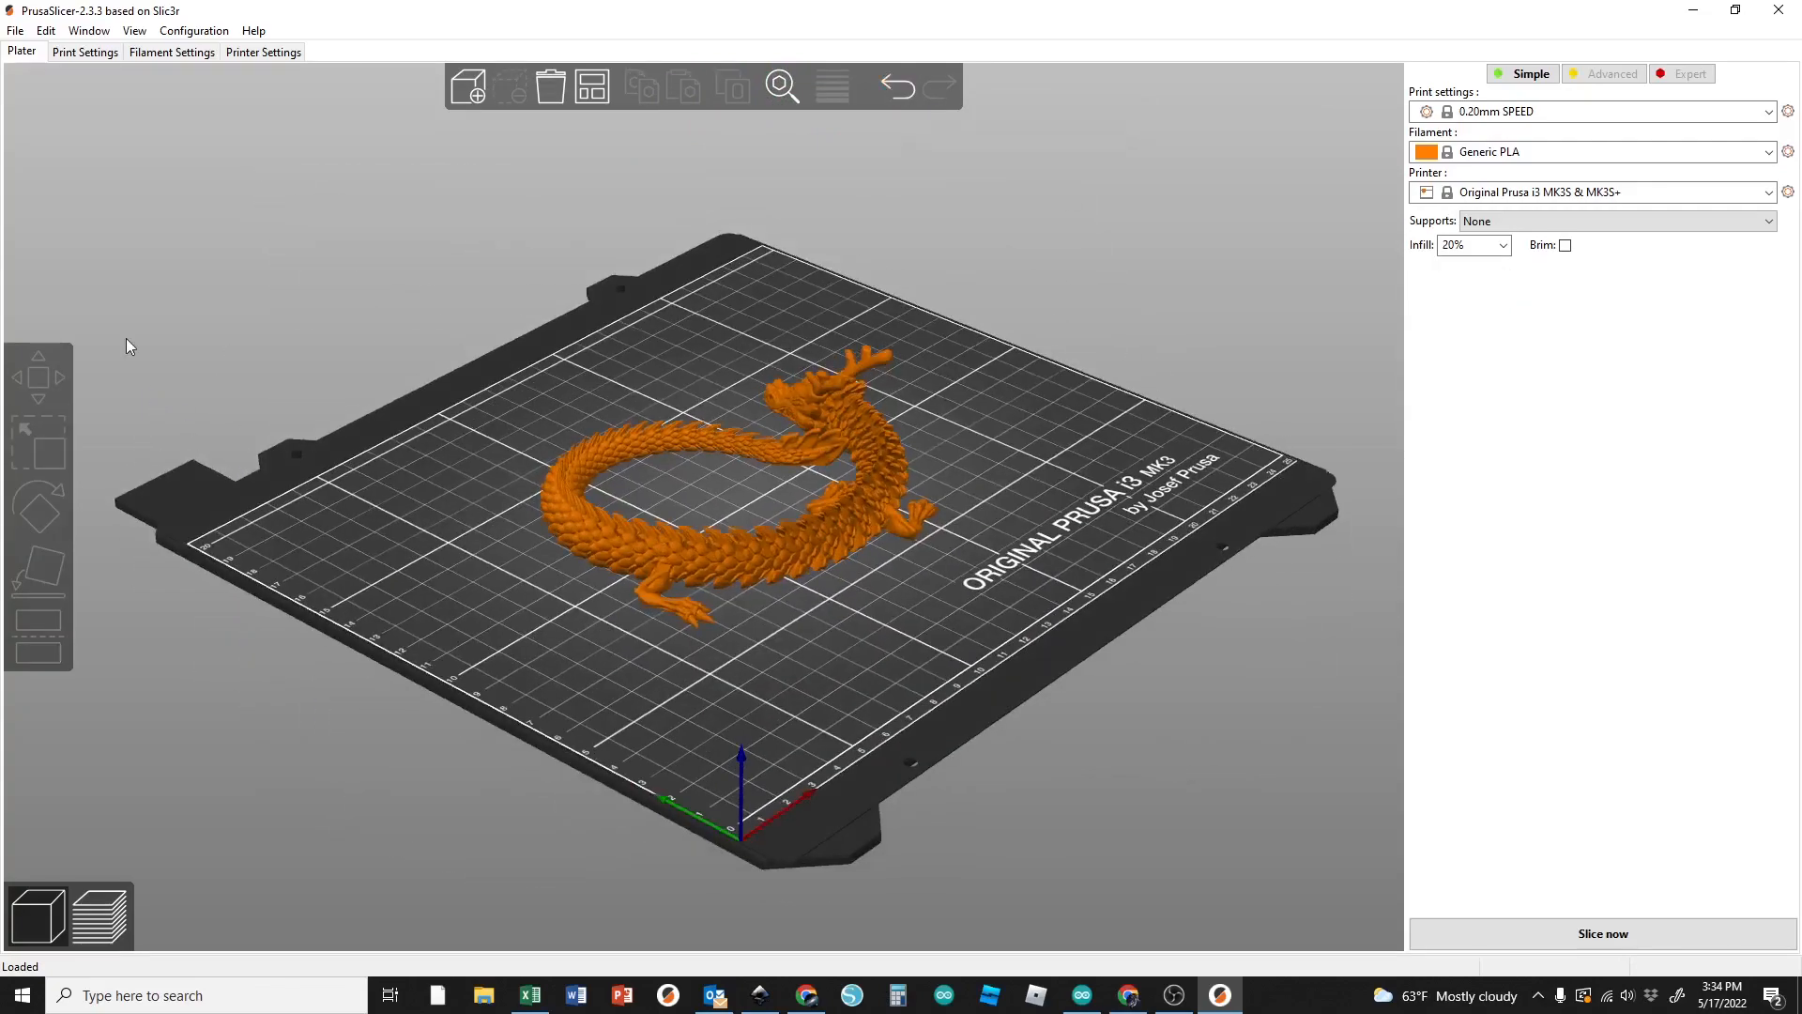
# Step: Rotate the dragon freehand about its Y axis until it stands upright on the bed
pyautogui.click(748, 553)
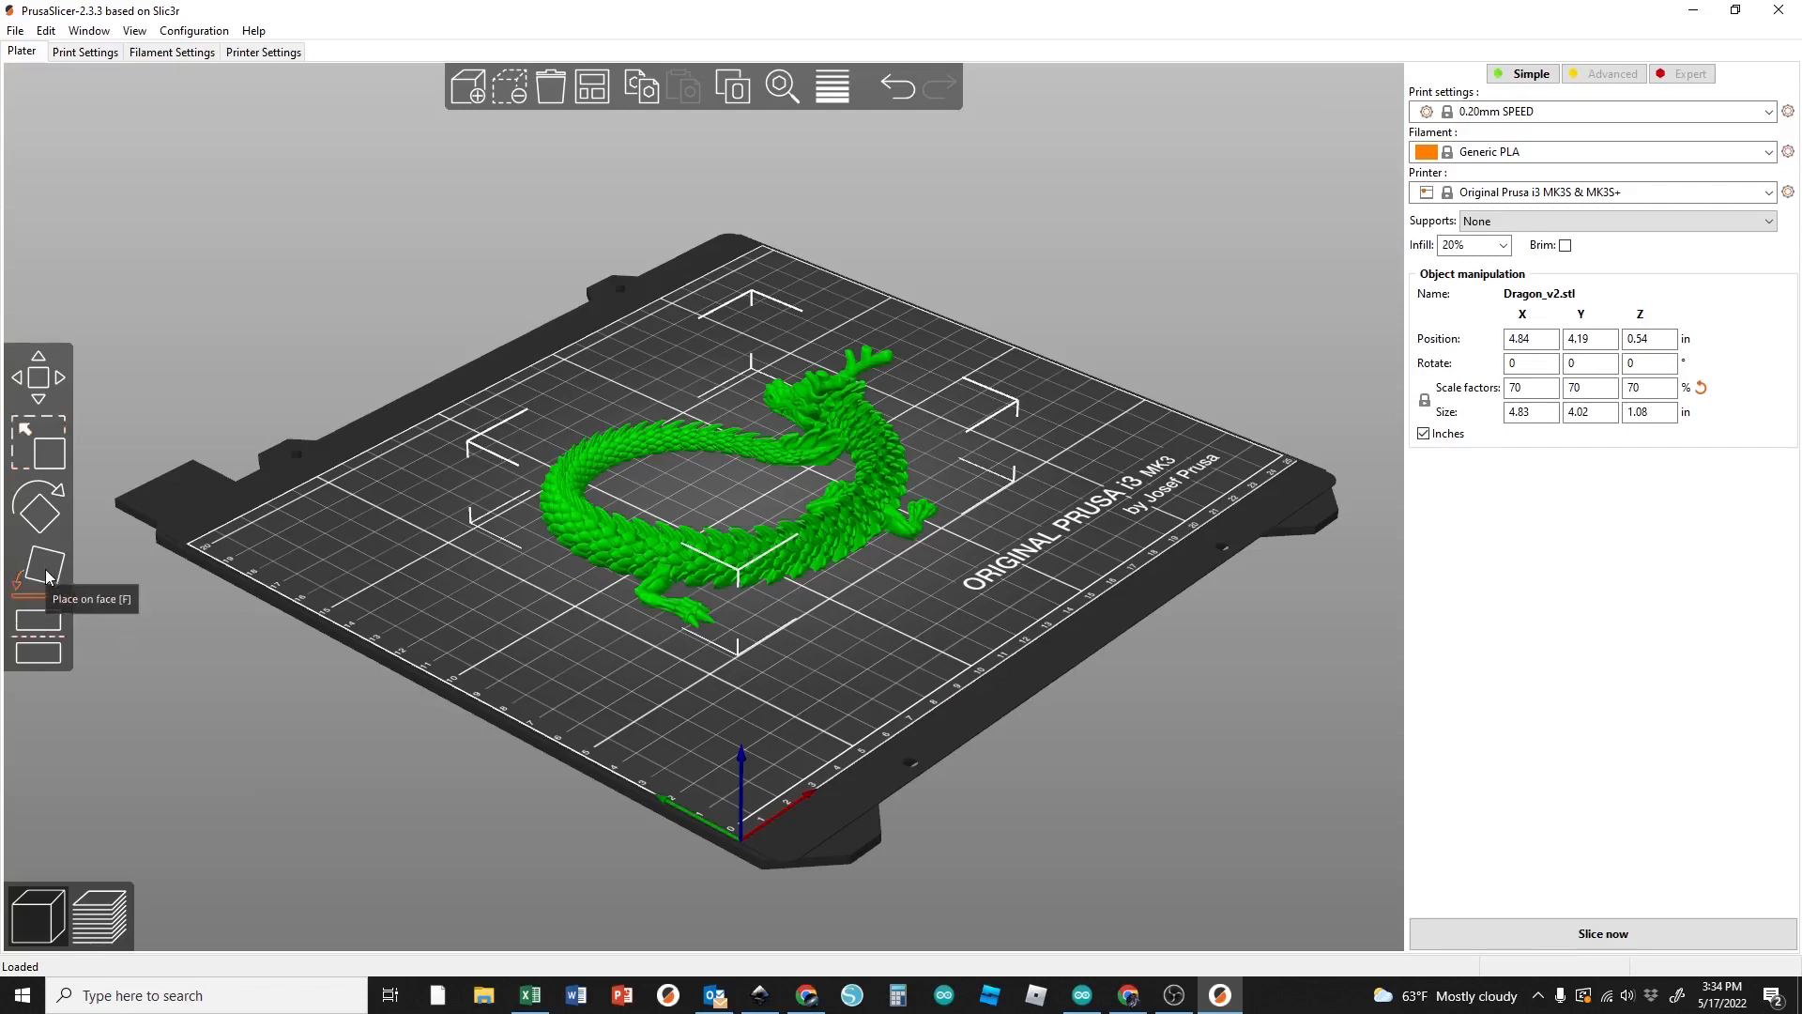
pyautogui.press('r')
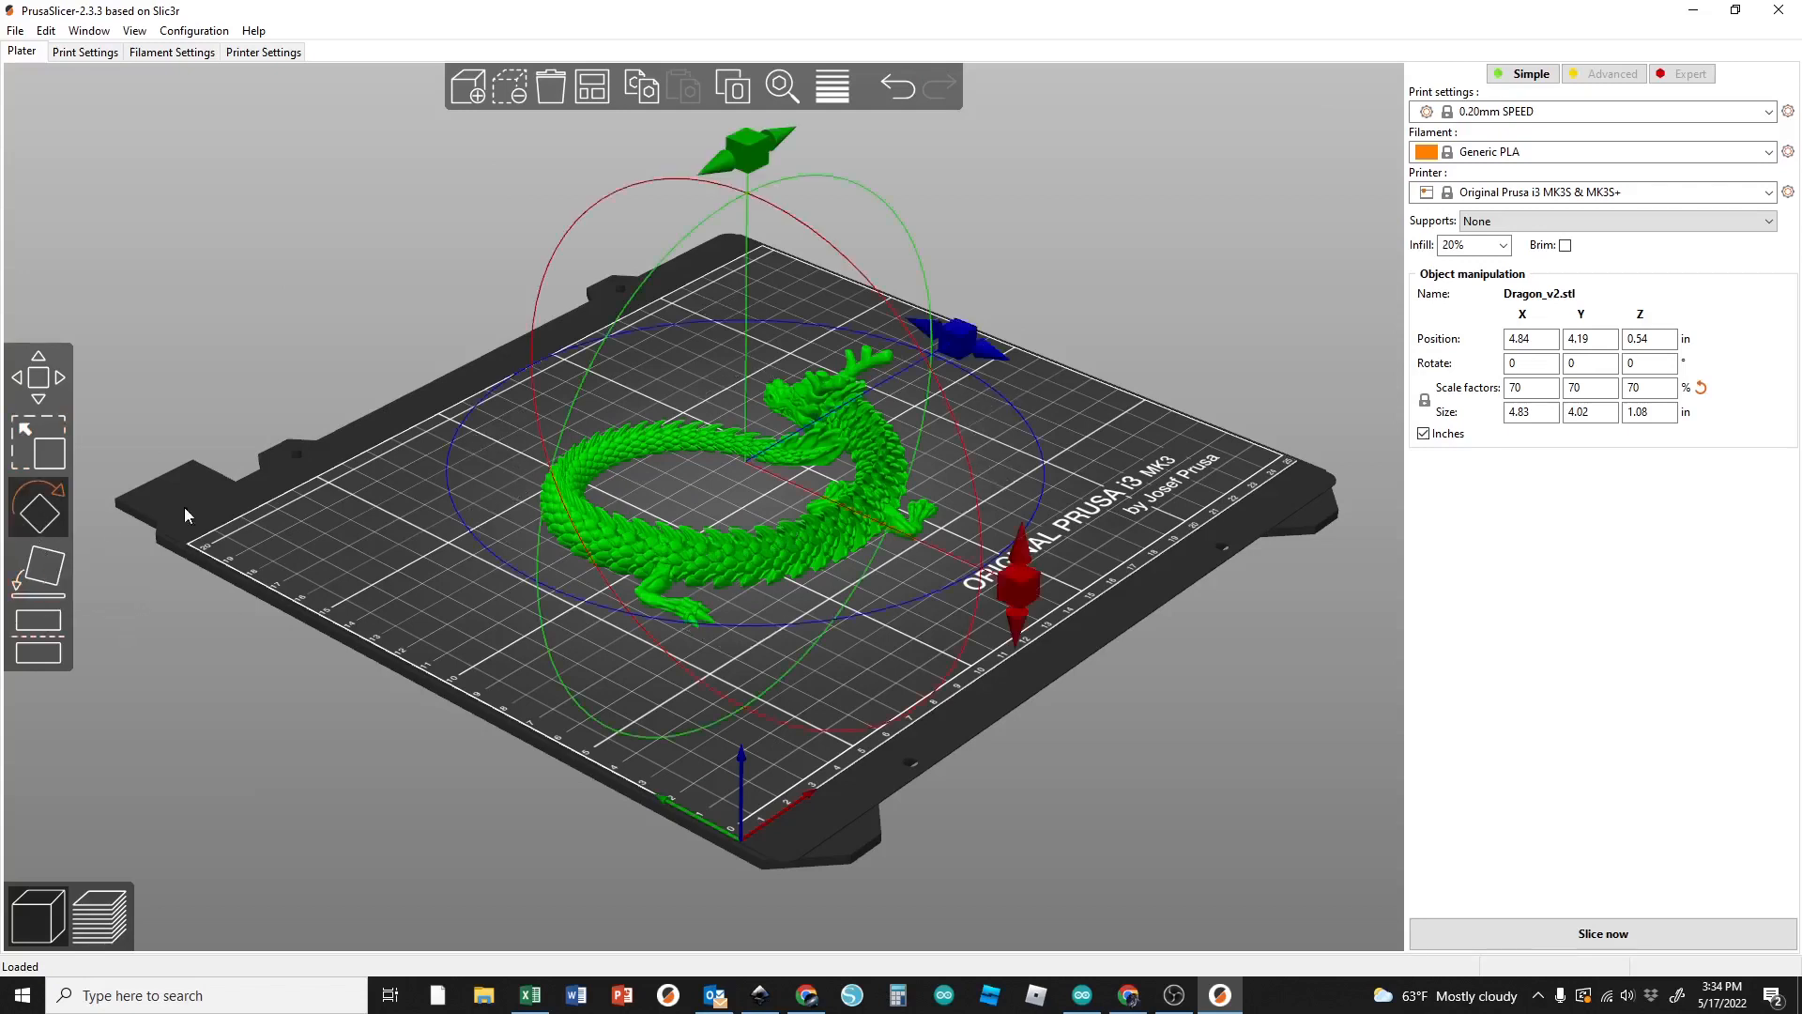
pyautogui.click(967, 340)
pyautogui.moveTo(756, 158); pyautogui.dragTo(361, 601)
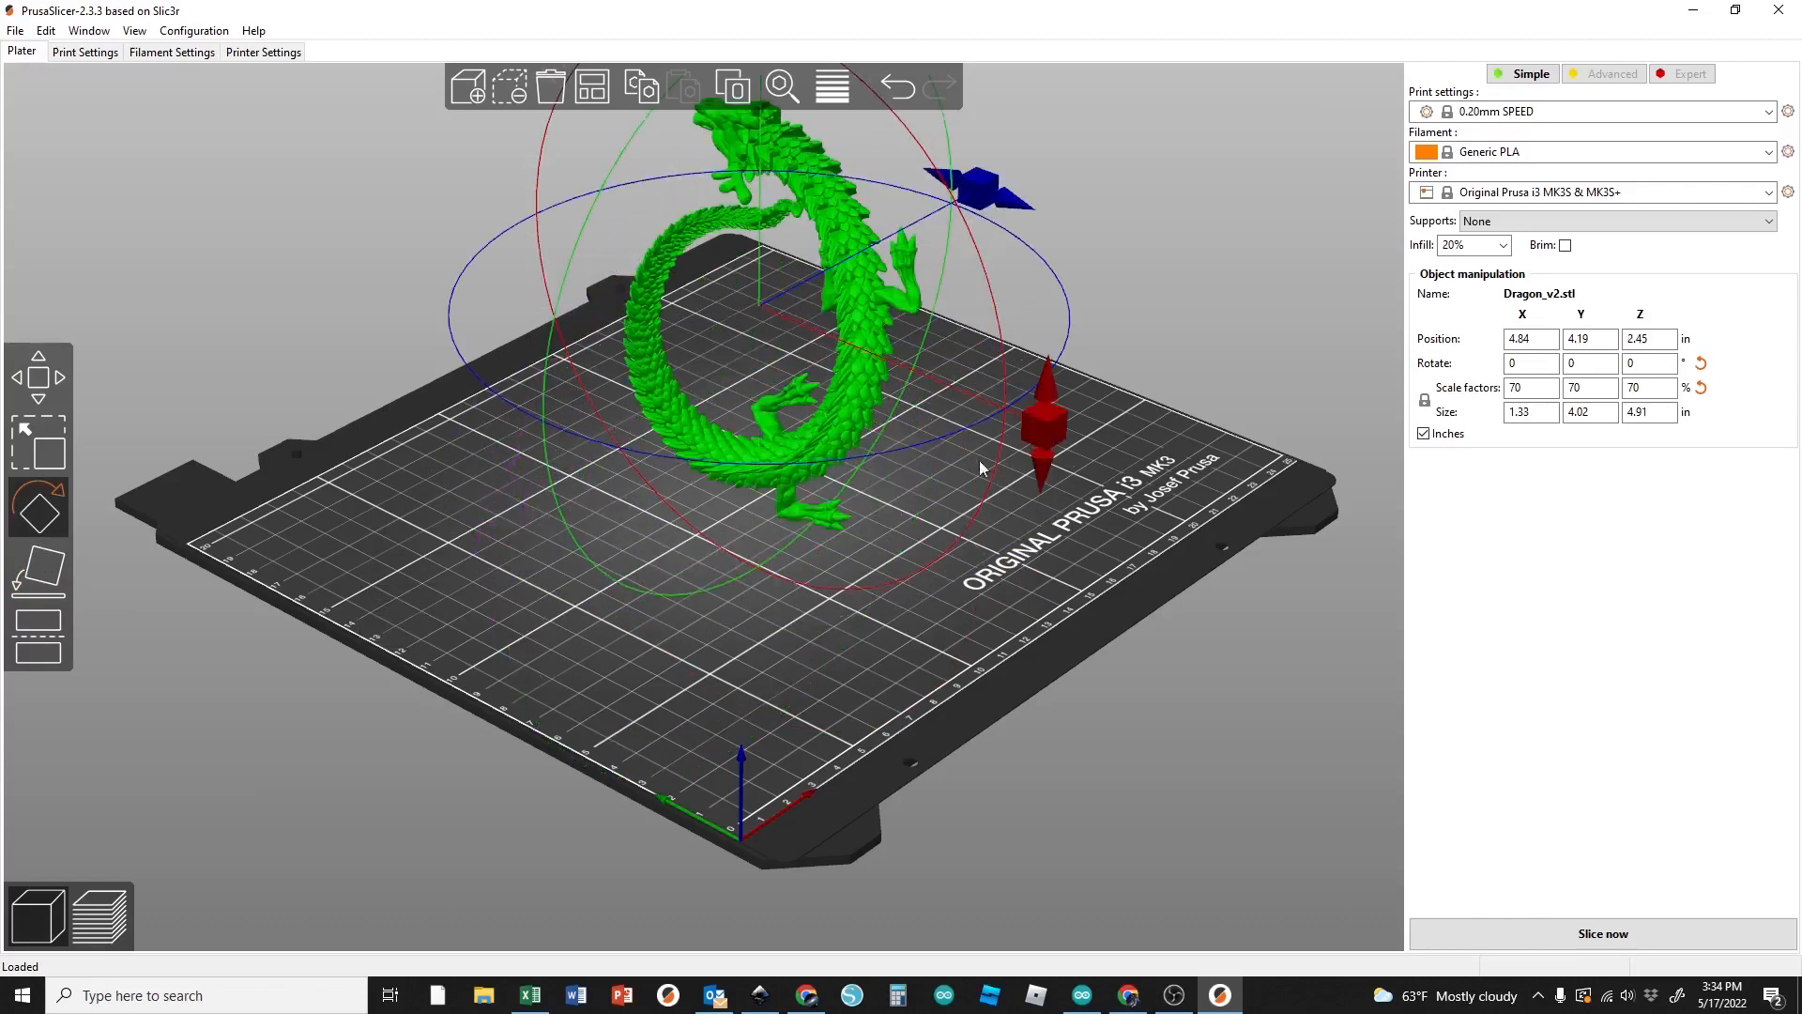
pyautogui.moveTo(1179, 318); pyautogui.dragTo(977, 458)
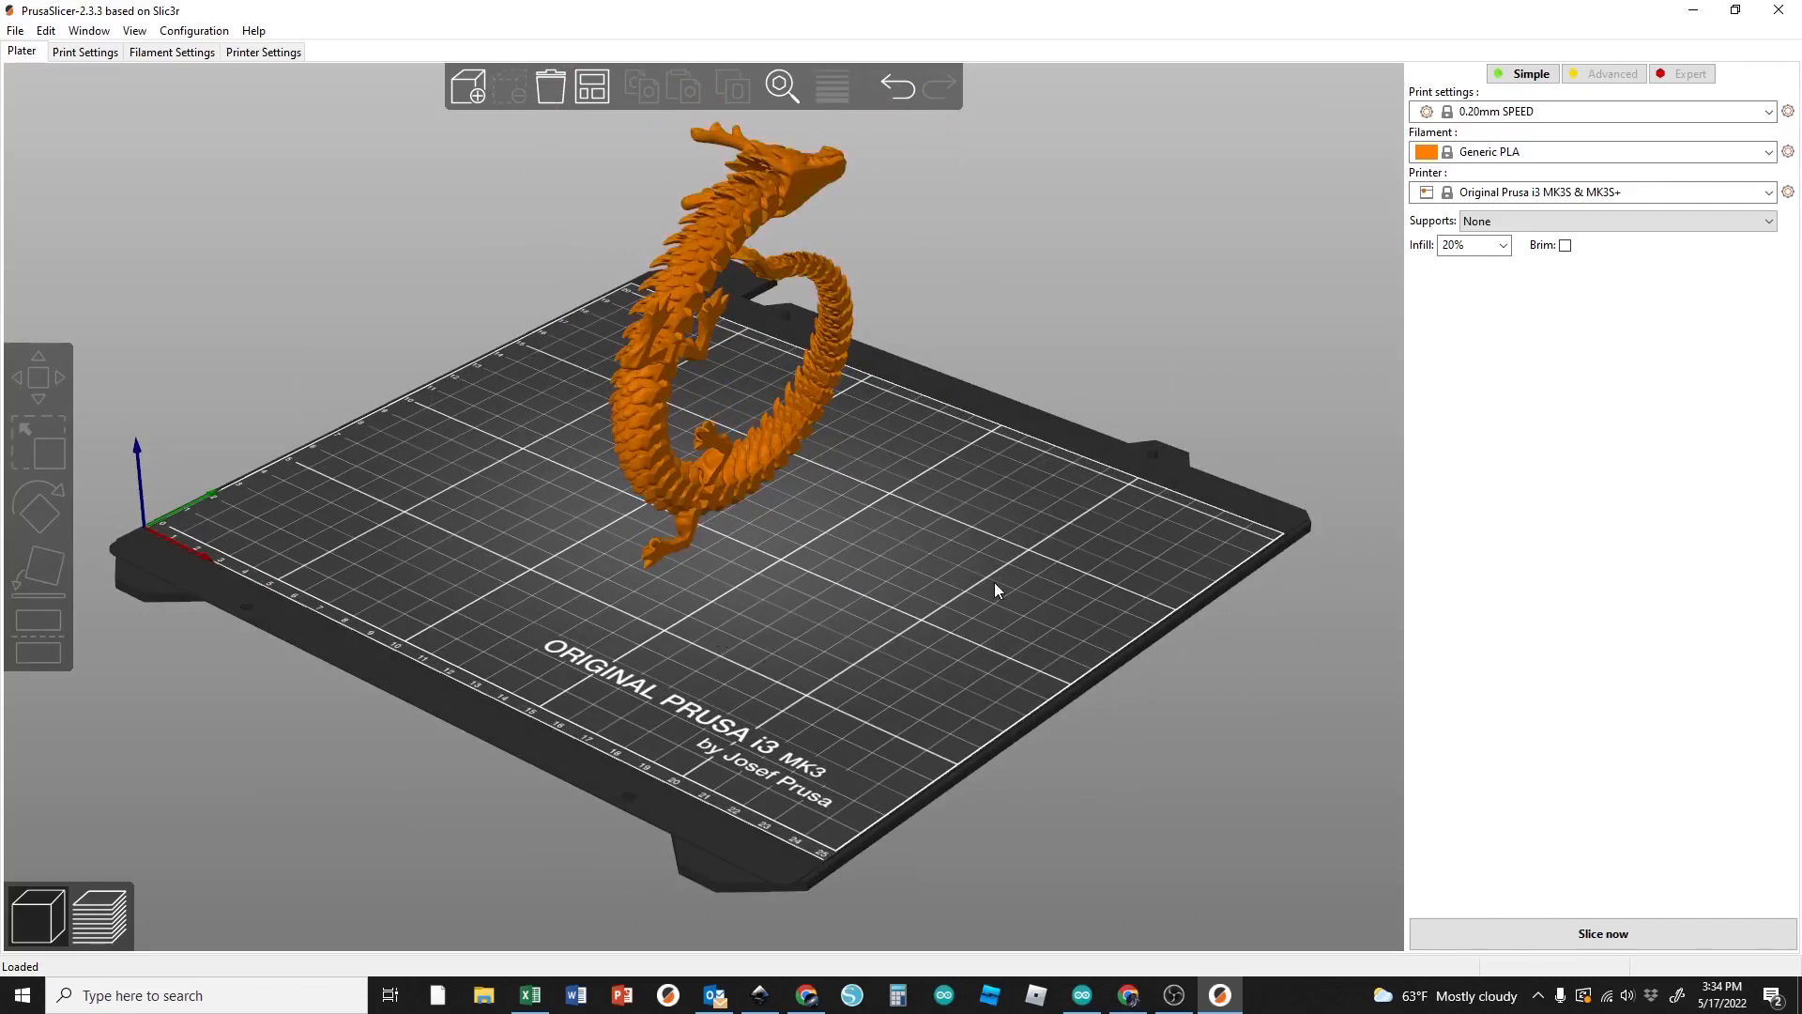
pyautogui.moveTo(848, 531); pyautogui.dragTo(799, 534)
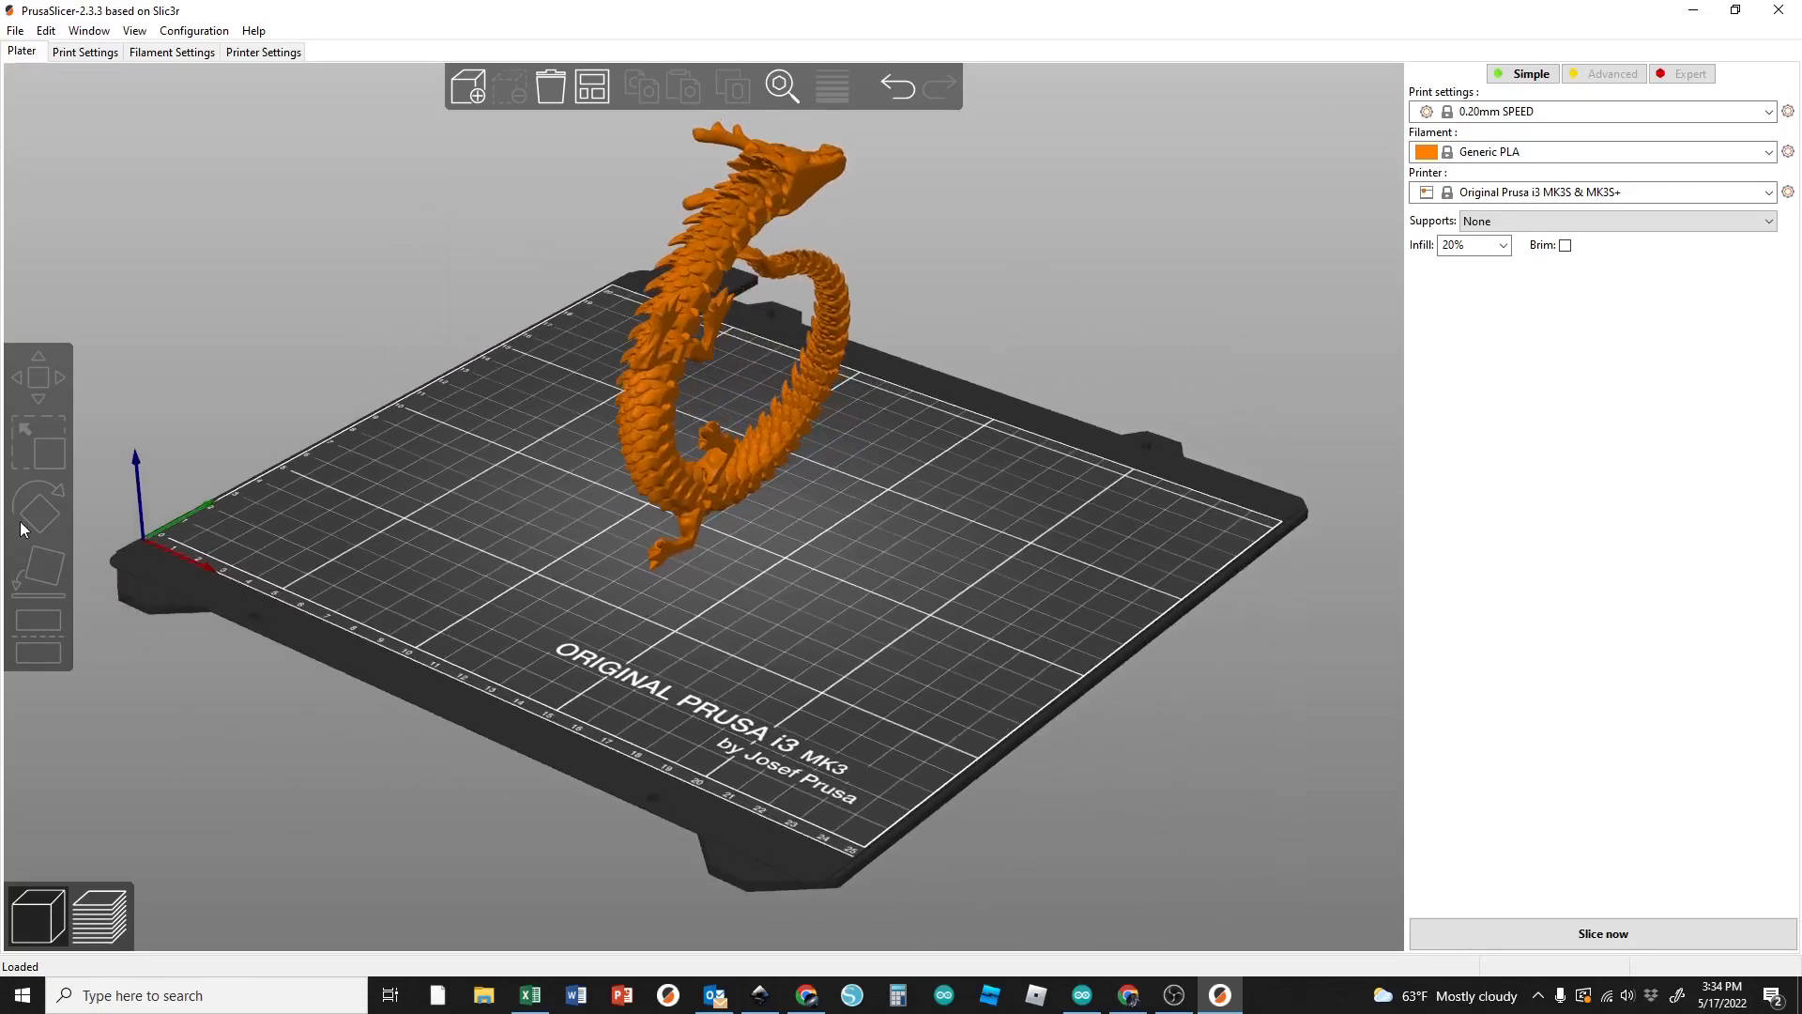
# Step: Lay the upright dragon flat on the bed with Place on face, using the large face on its underside
pyautogui.click(639, 353)
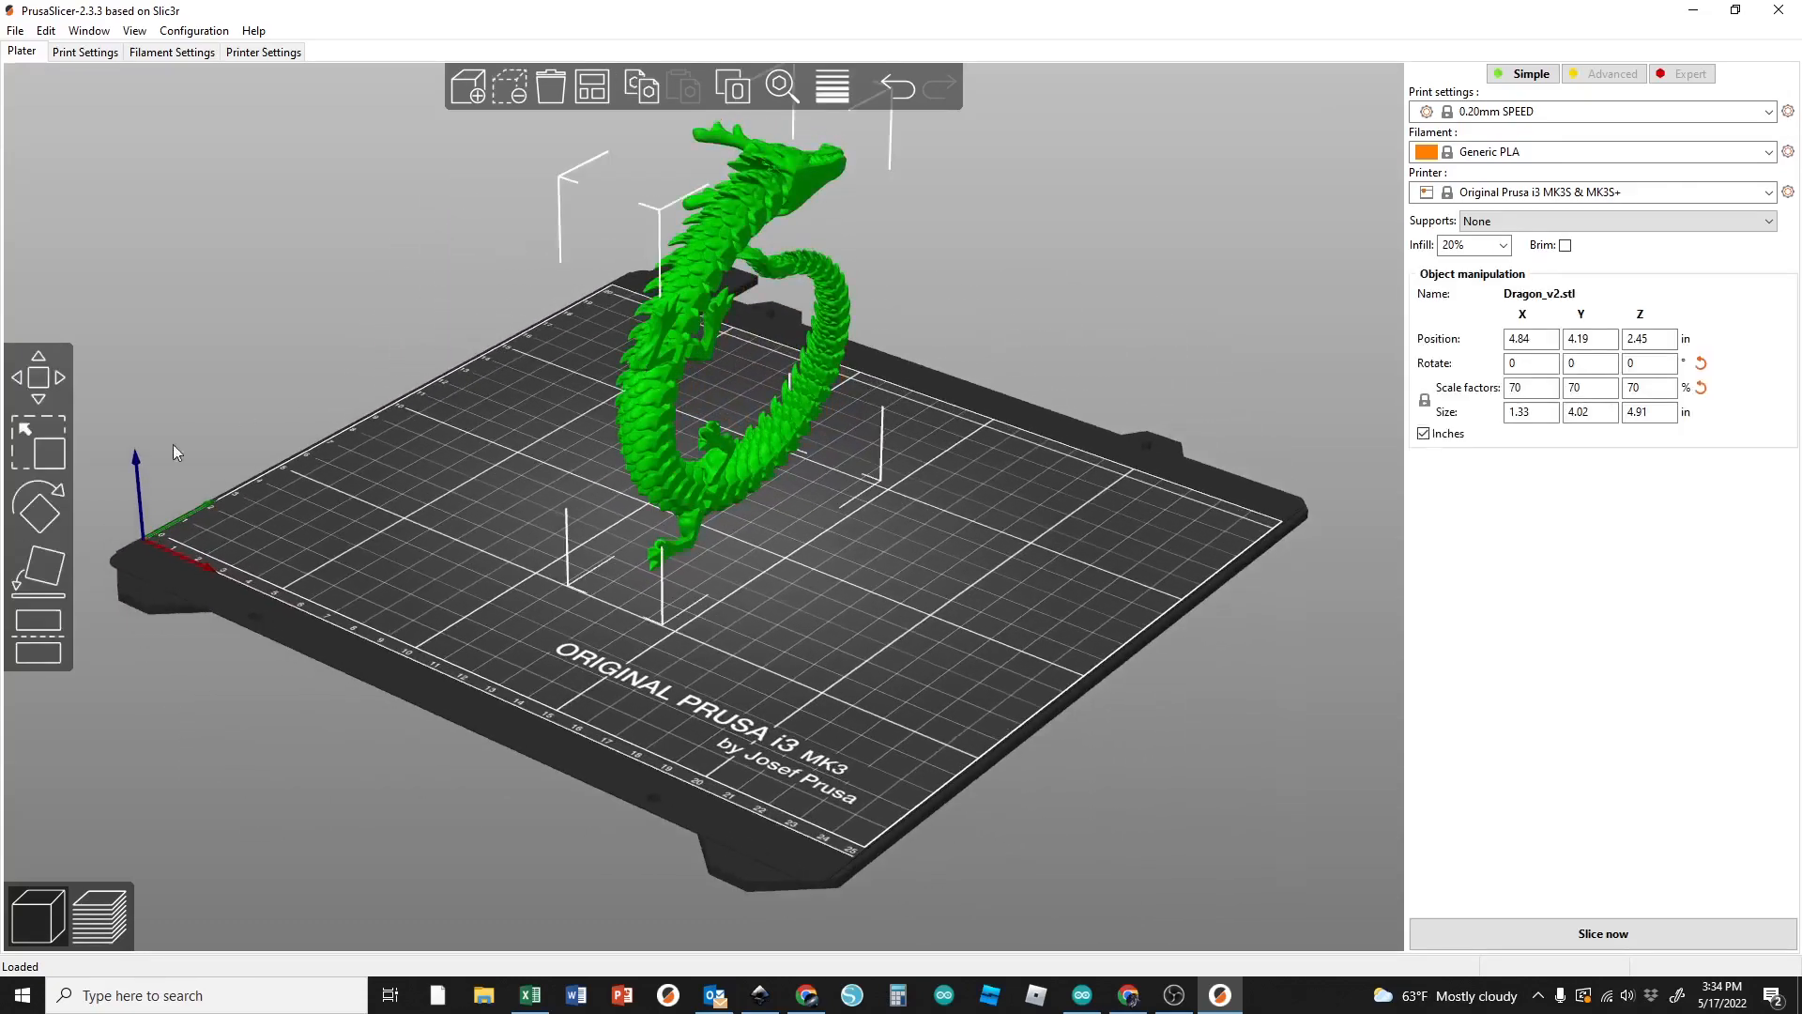
pyautogui.click(36, 573)
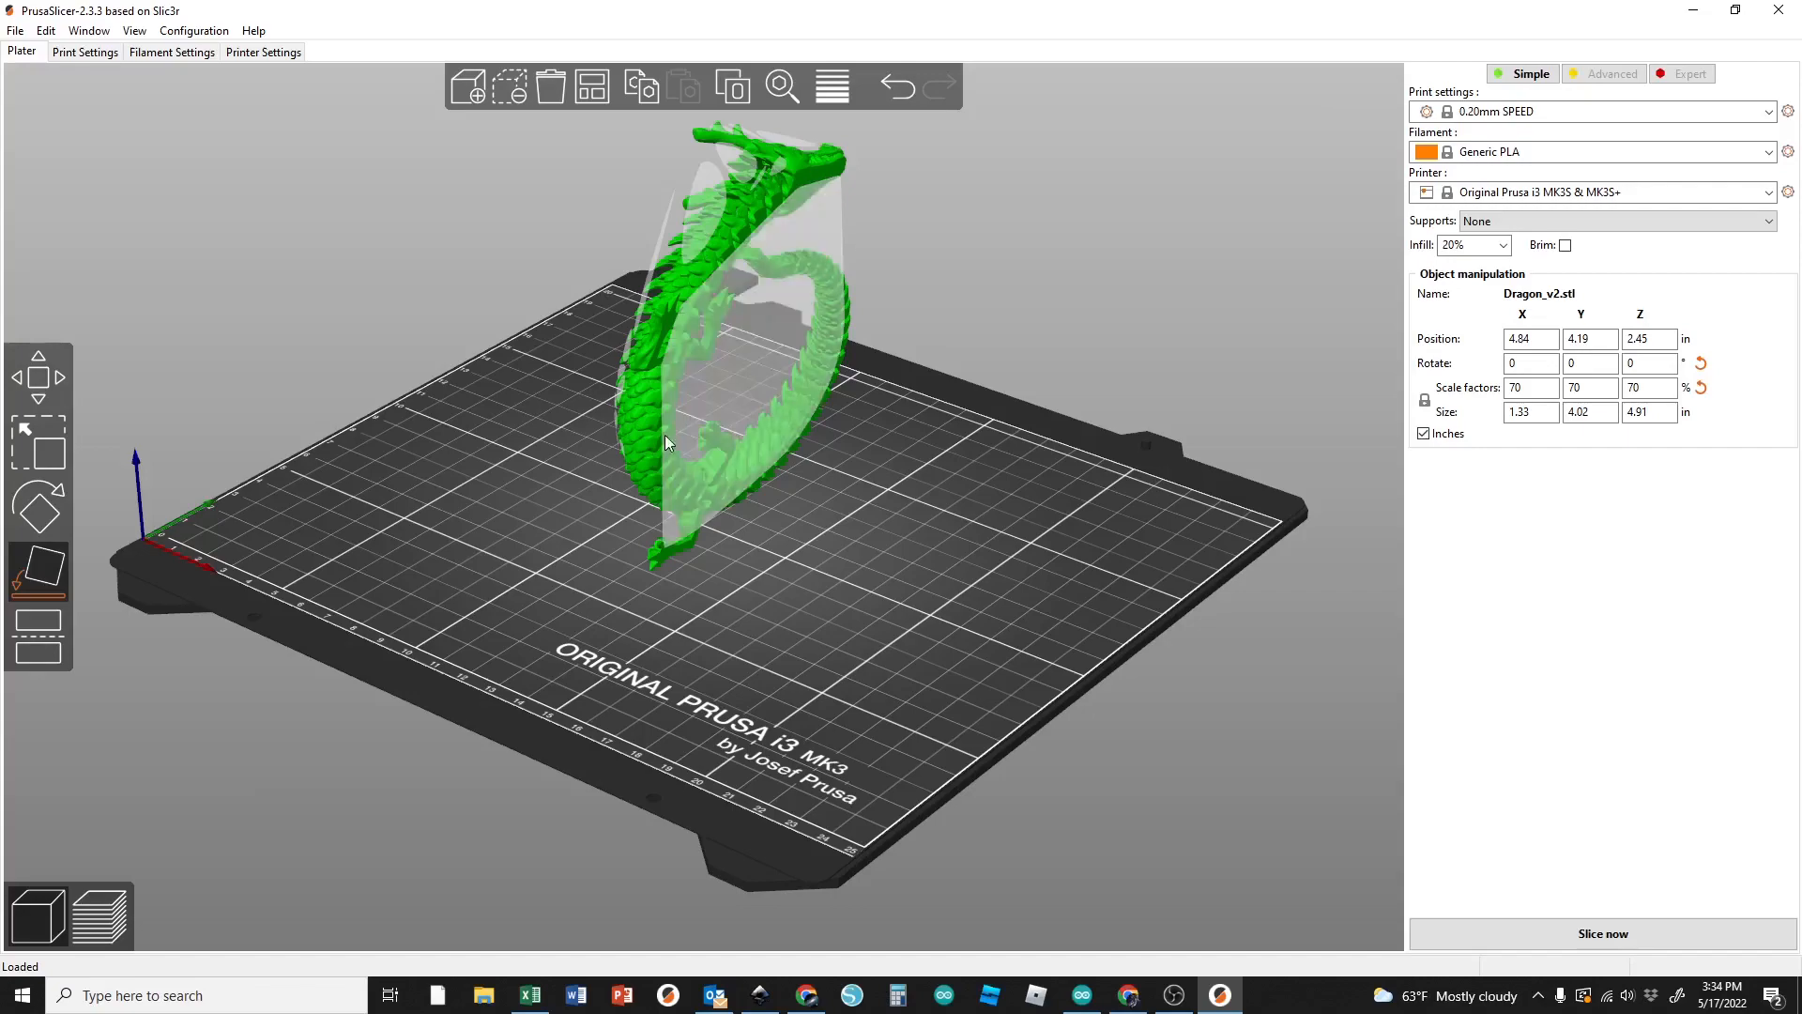
pyautogui.click(787, 358)
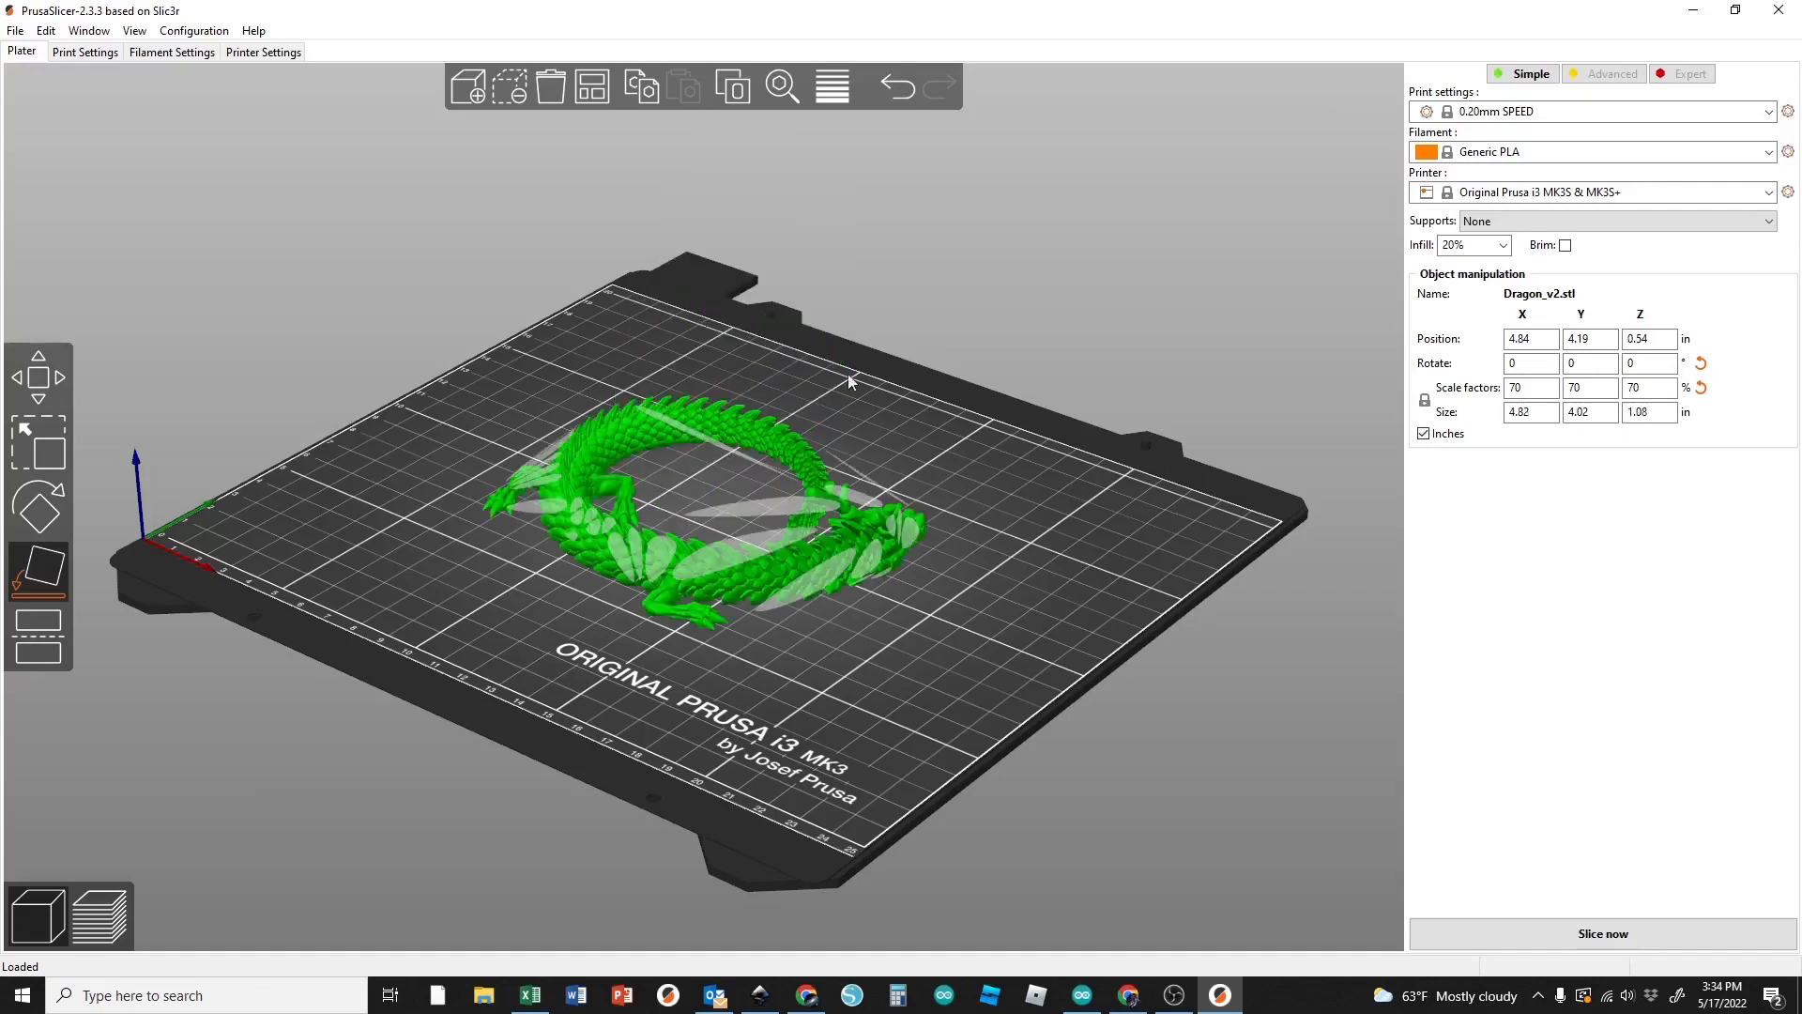
pyautogui.click(1019, 531)
# Step: Scale the dragon uniformly to 25% and deselect it
pyautogui.moveTo(1016, 541); pyautogui.dragTo(768, 577)
pyautogui.click(685, 575)
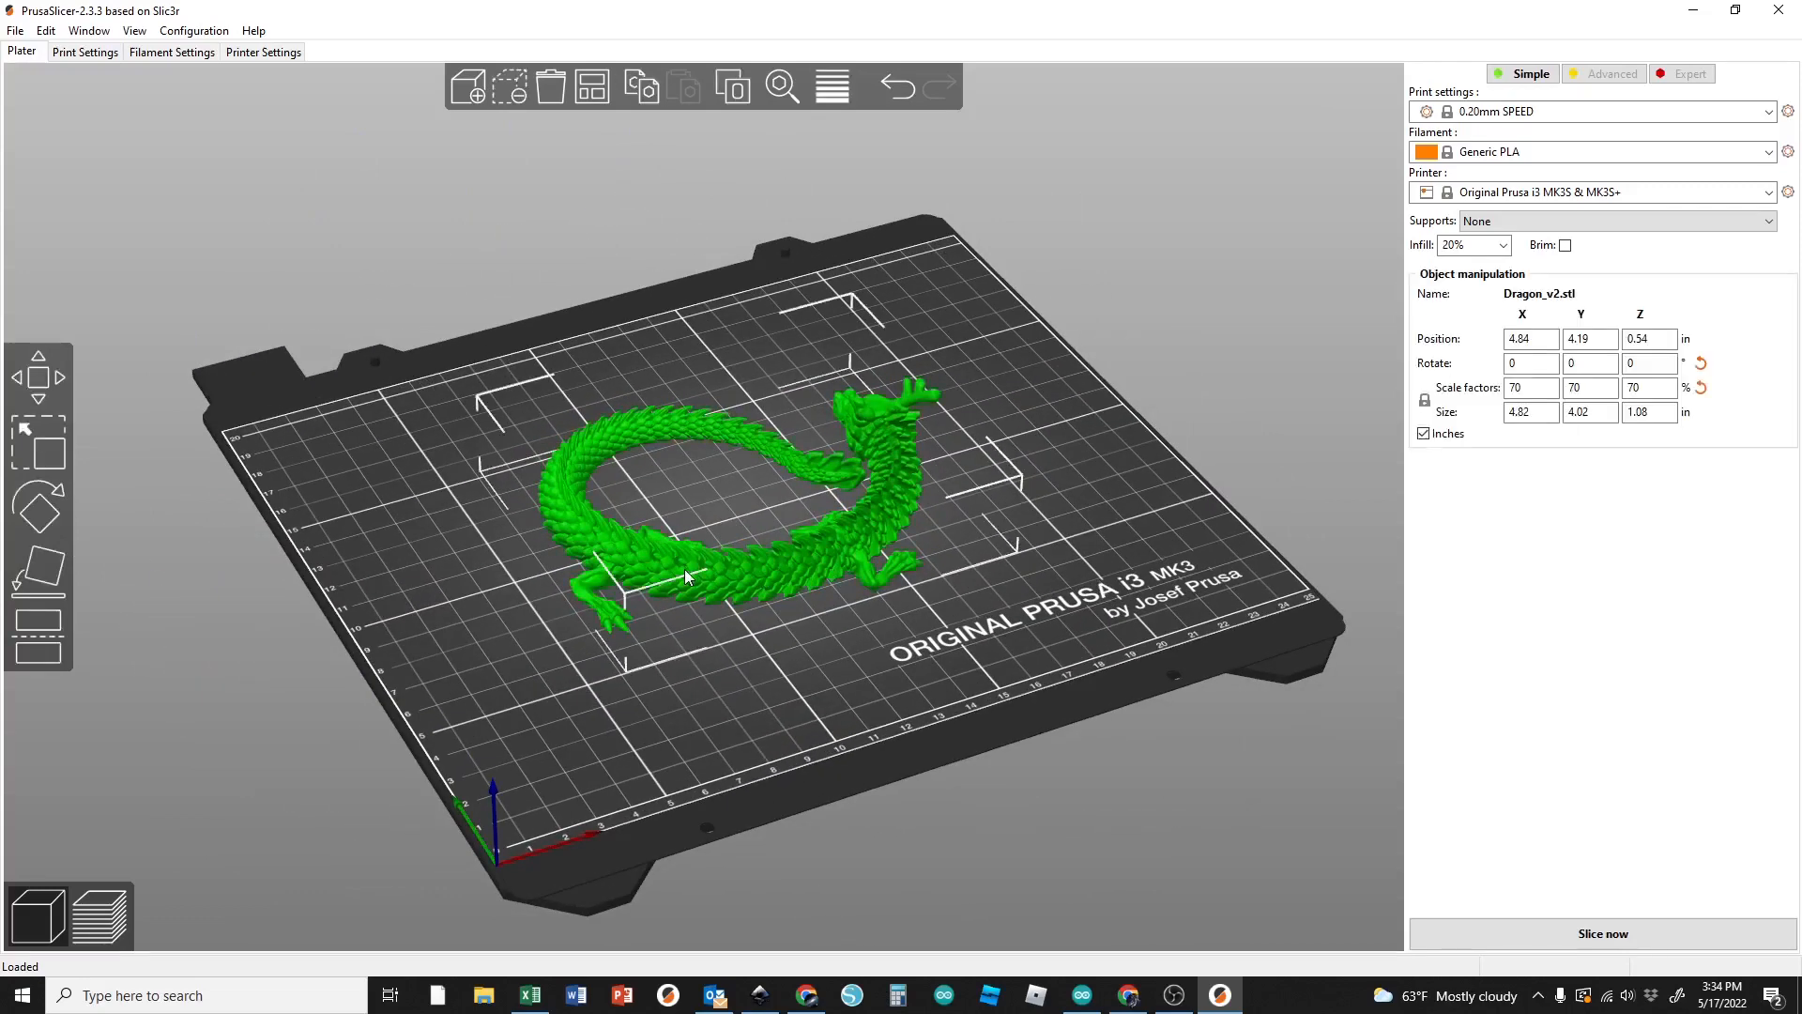
pyautogui.click(1507, 387)
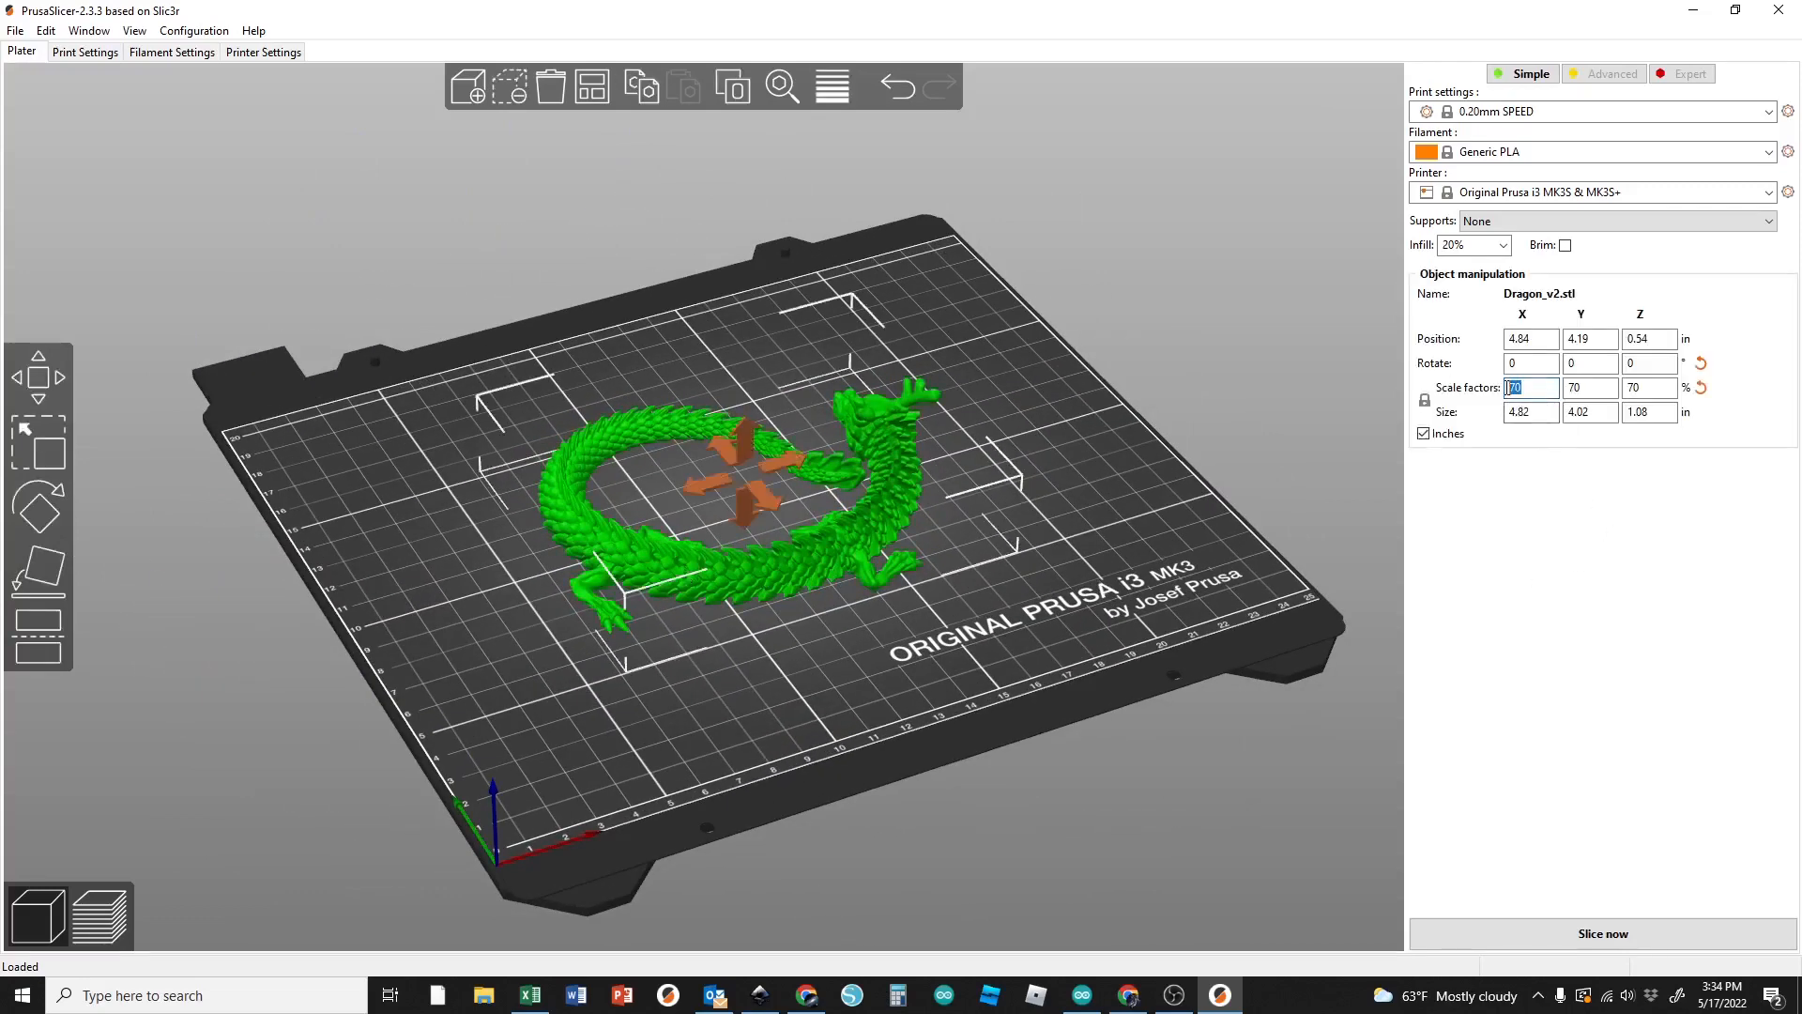
pyautogui.write('25')
pyautogui.press('Return')
pyautogui.click(965, 569)
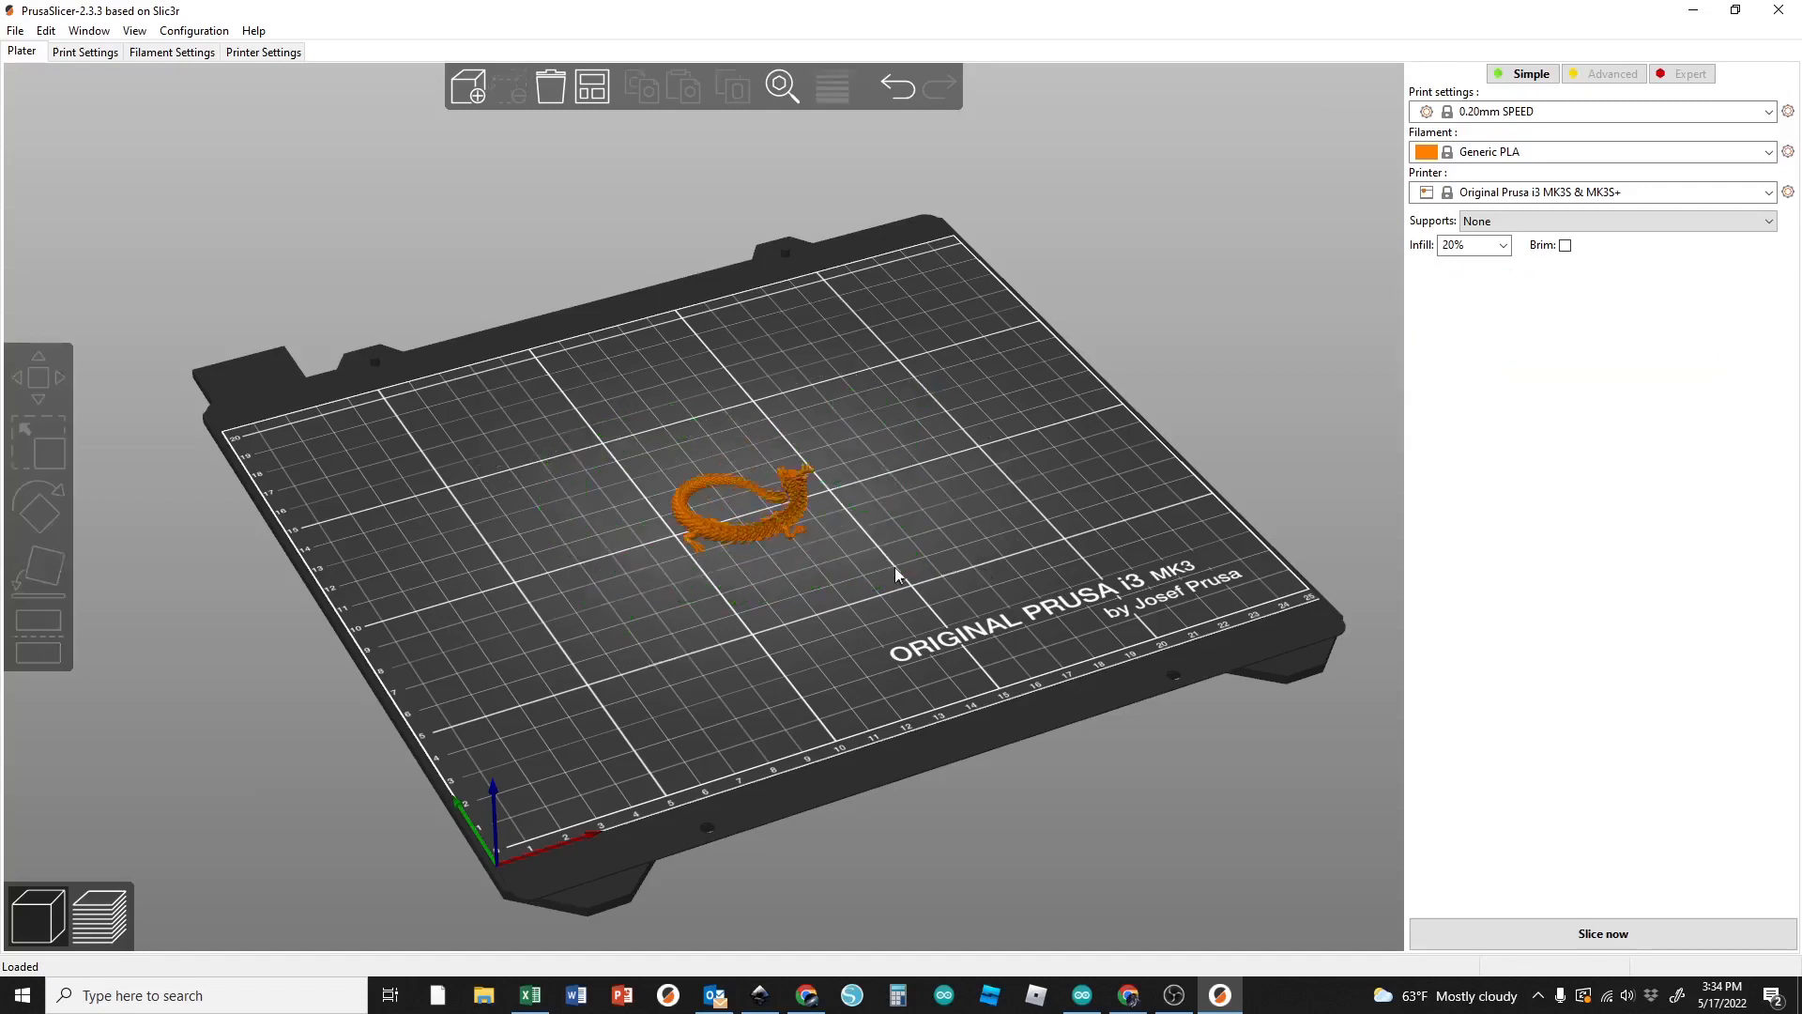
# Step: Make three copies of the small dragon and spread all four freehand across the rear and left areas of the bed
pyautogui.moveTo(771, 535); pyautogui.dragTo(580, 446)
pyautogui.hotkey('ctrl', 'c')
pyautogui.hotkey('ctrl', 'v')
pyautogui.moveTo(623, 399); pyautogui.dragTo(881, 332)
pyautogui.hotkey('ctrl', 'v')
pyautogui.moveTo(794, 374); pyautogui.dragTo(553, 560)
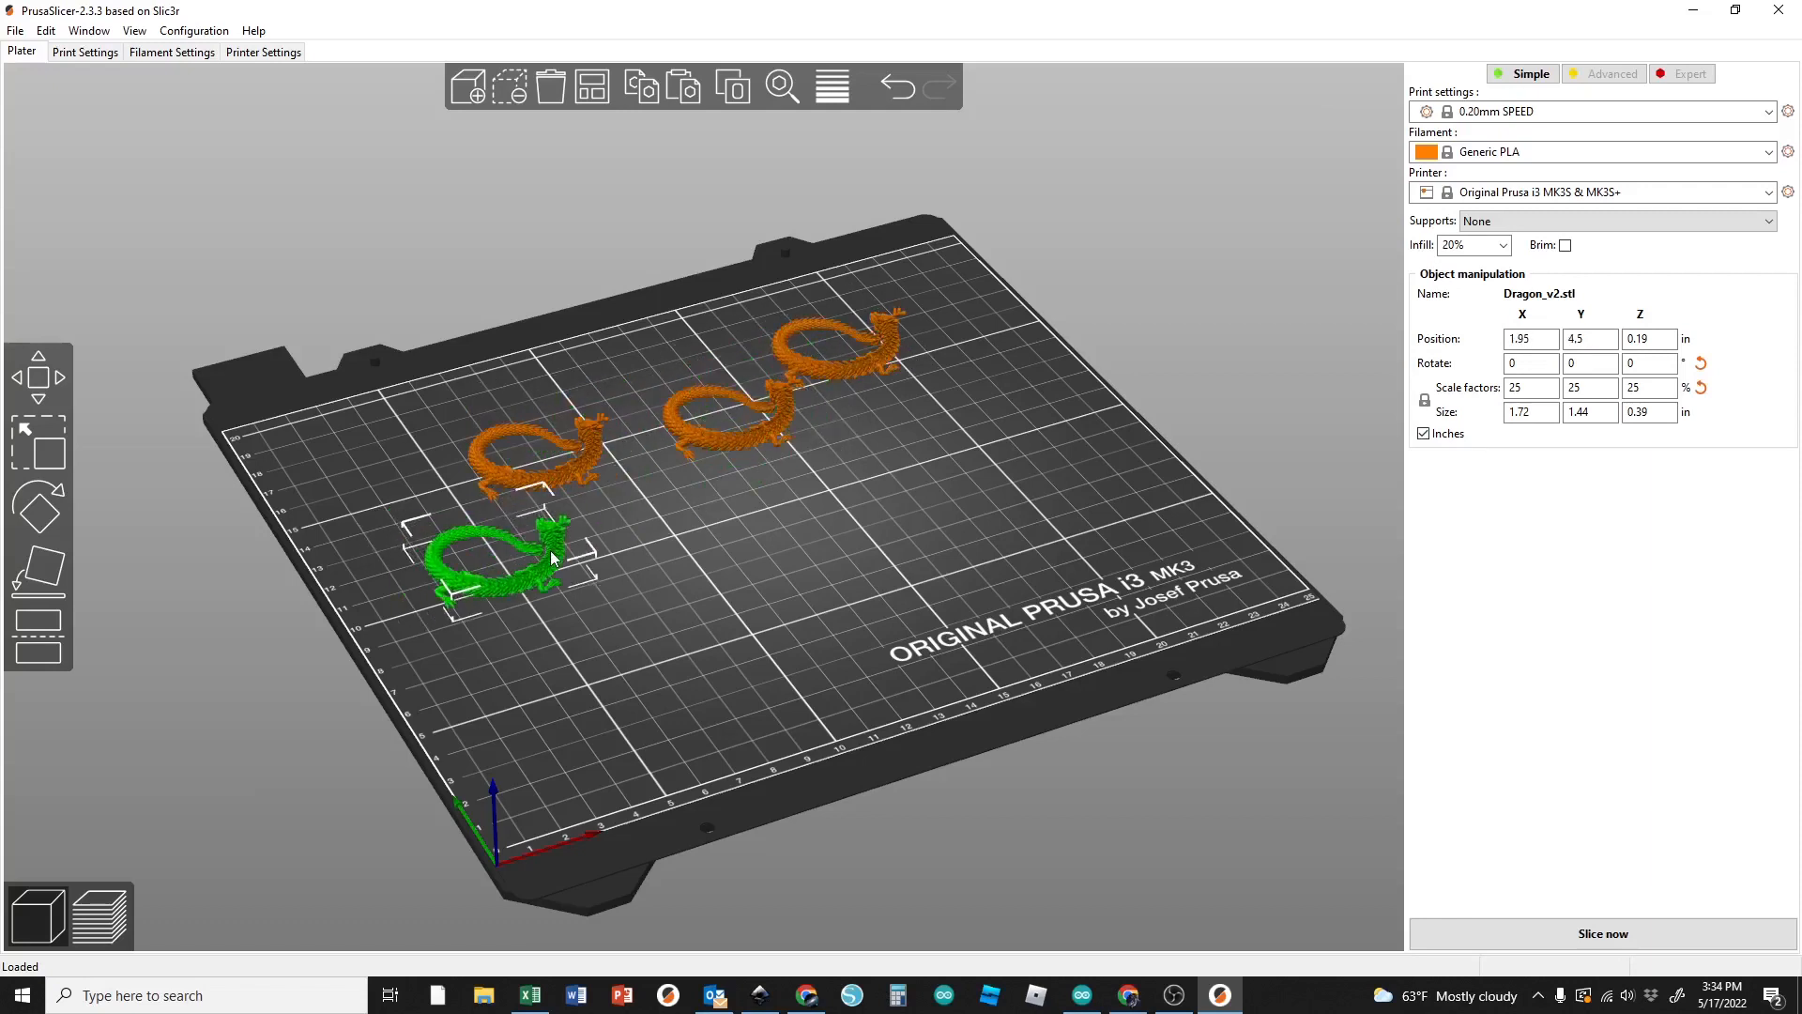
# Step: Auto-arrange the four dragons on the bed and clear the selection
pyautogui.moveTo(971, 576)
pyautogui.mouseDown()
pyautogui.moveTo(989, 591)
pyautogui.moveTo(985, 549)
pyautogui.mouseUp()
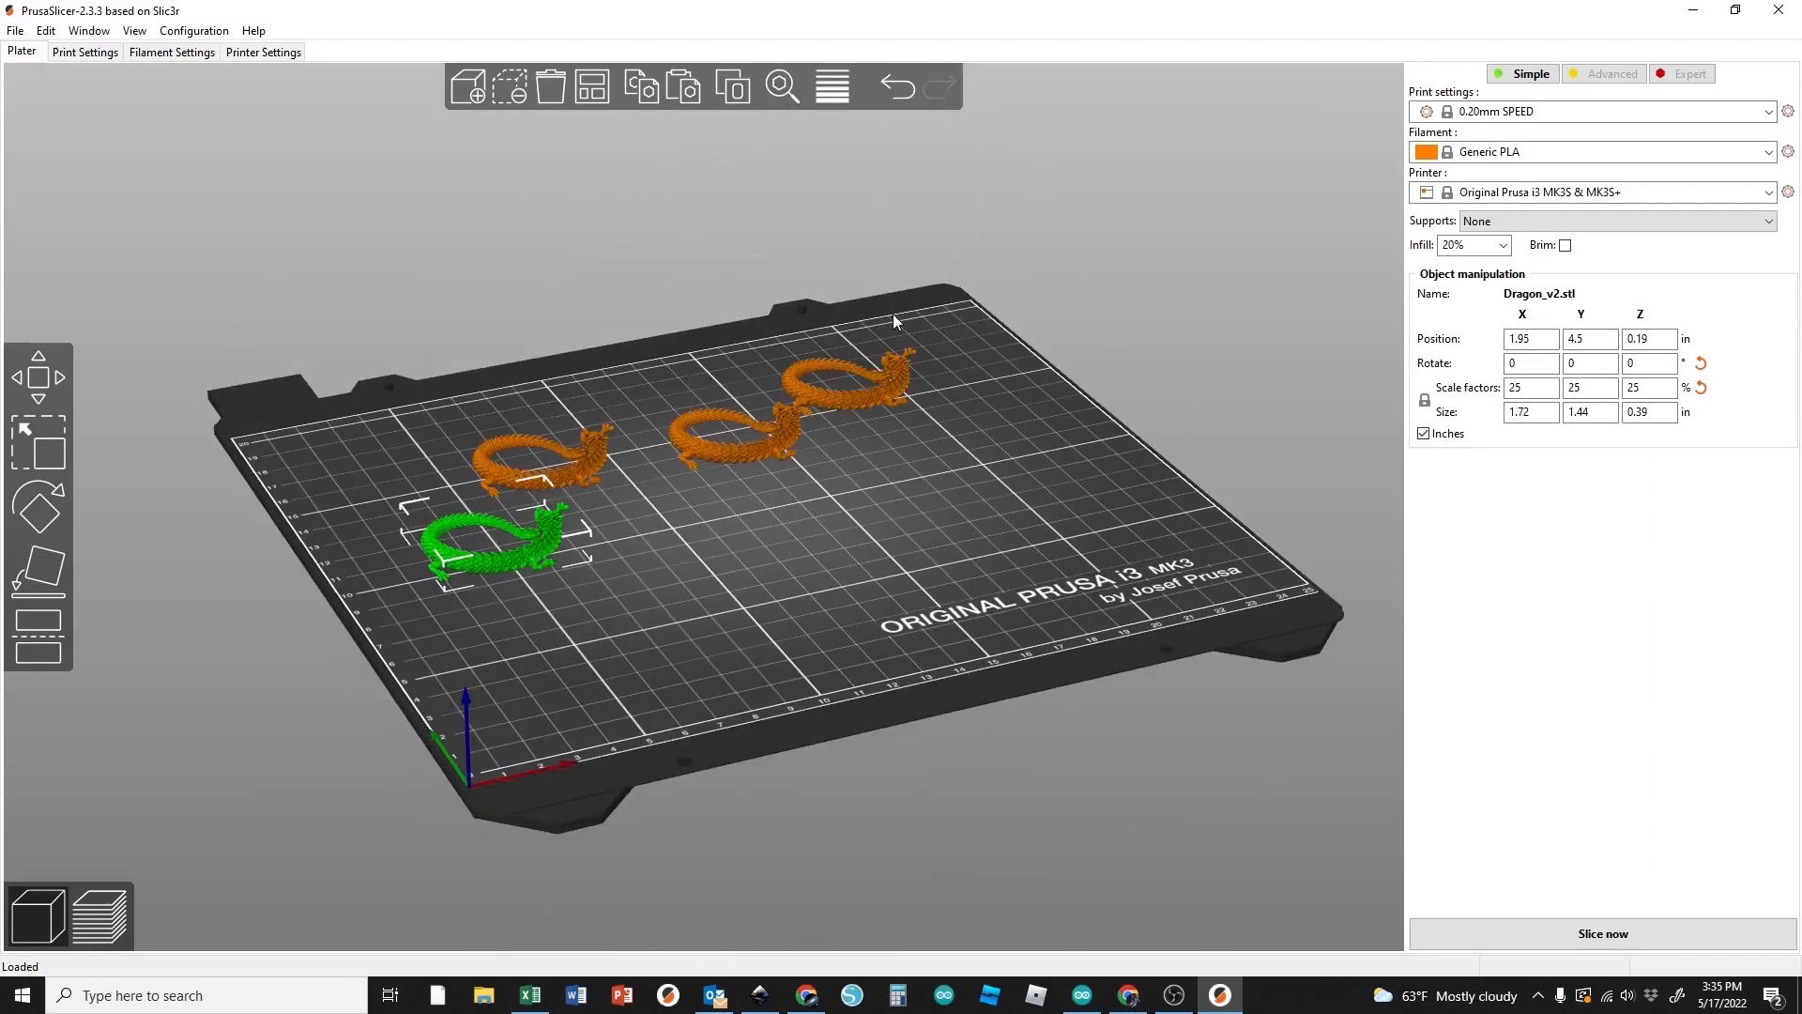
pyautogui.moveTo(892, 313); pyautogui.dragTo(865, 334)
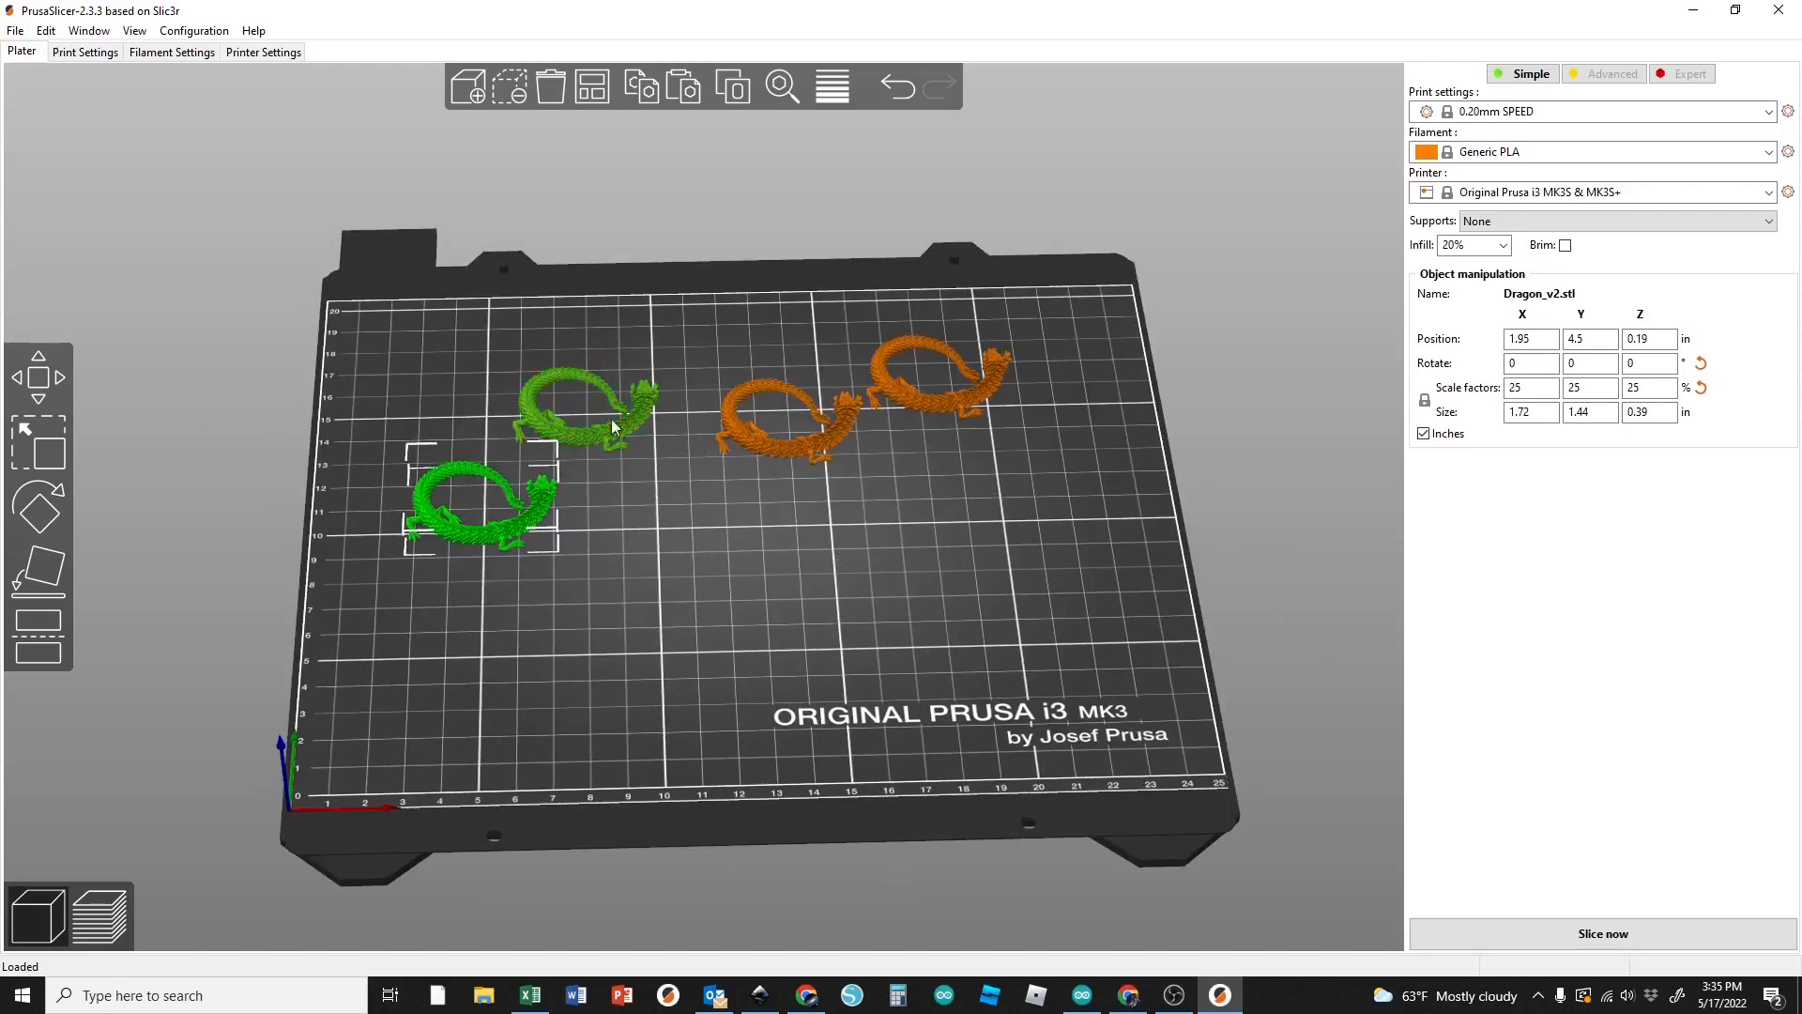
pyautogui.moveTo(683, 459); pyautogui.dragTo(684, 565)
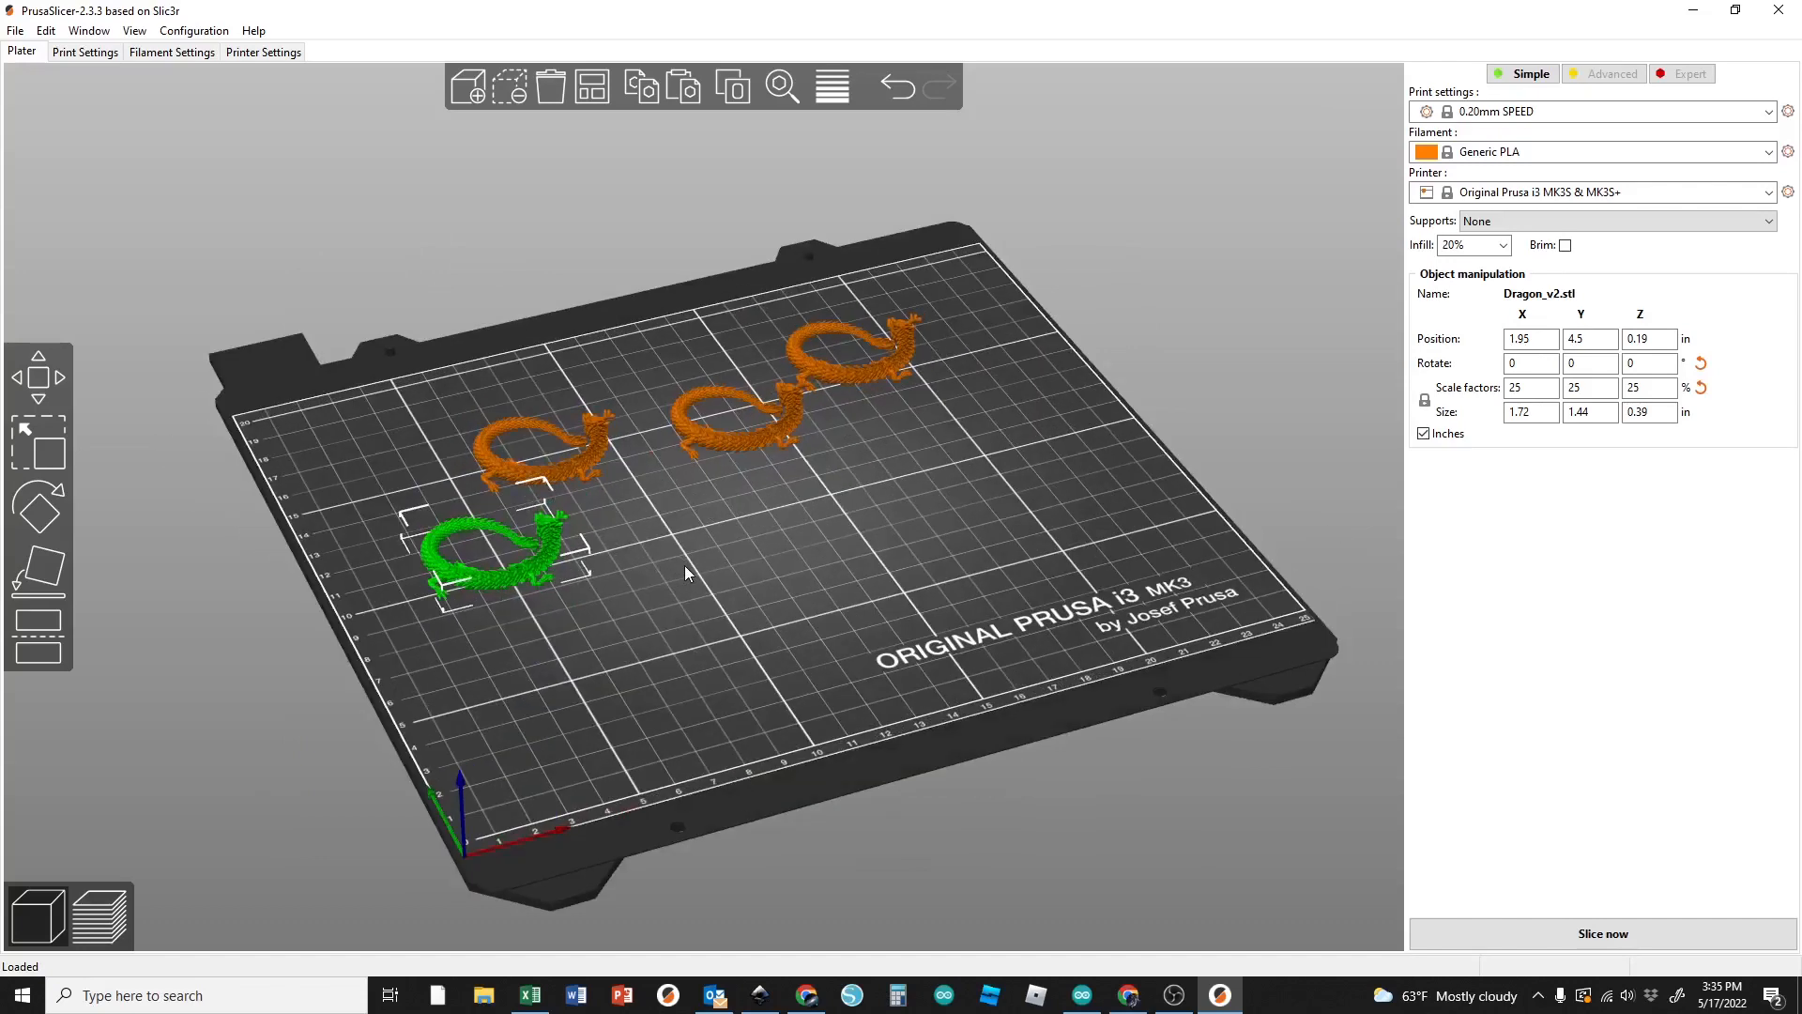
pyautogui.click(593, 88)
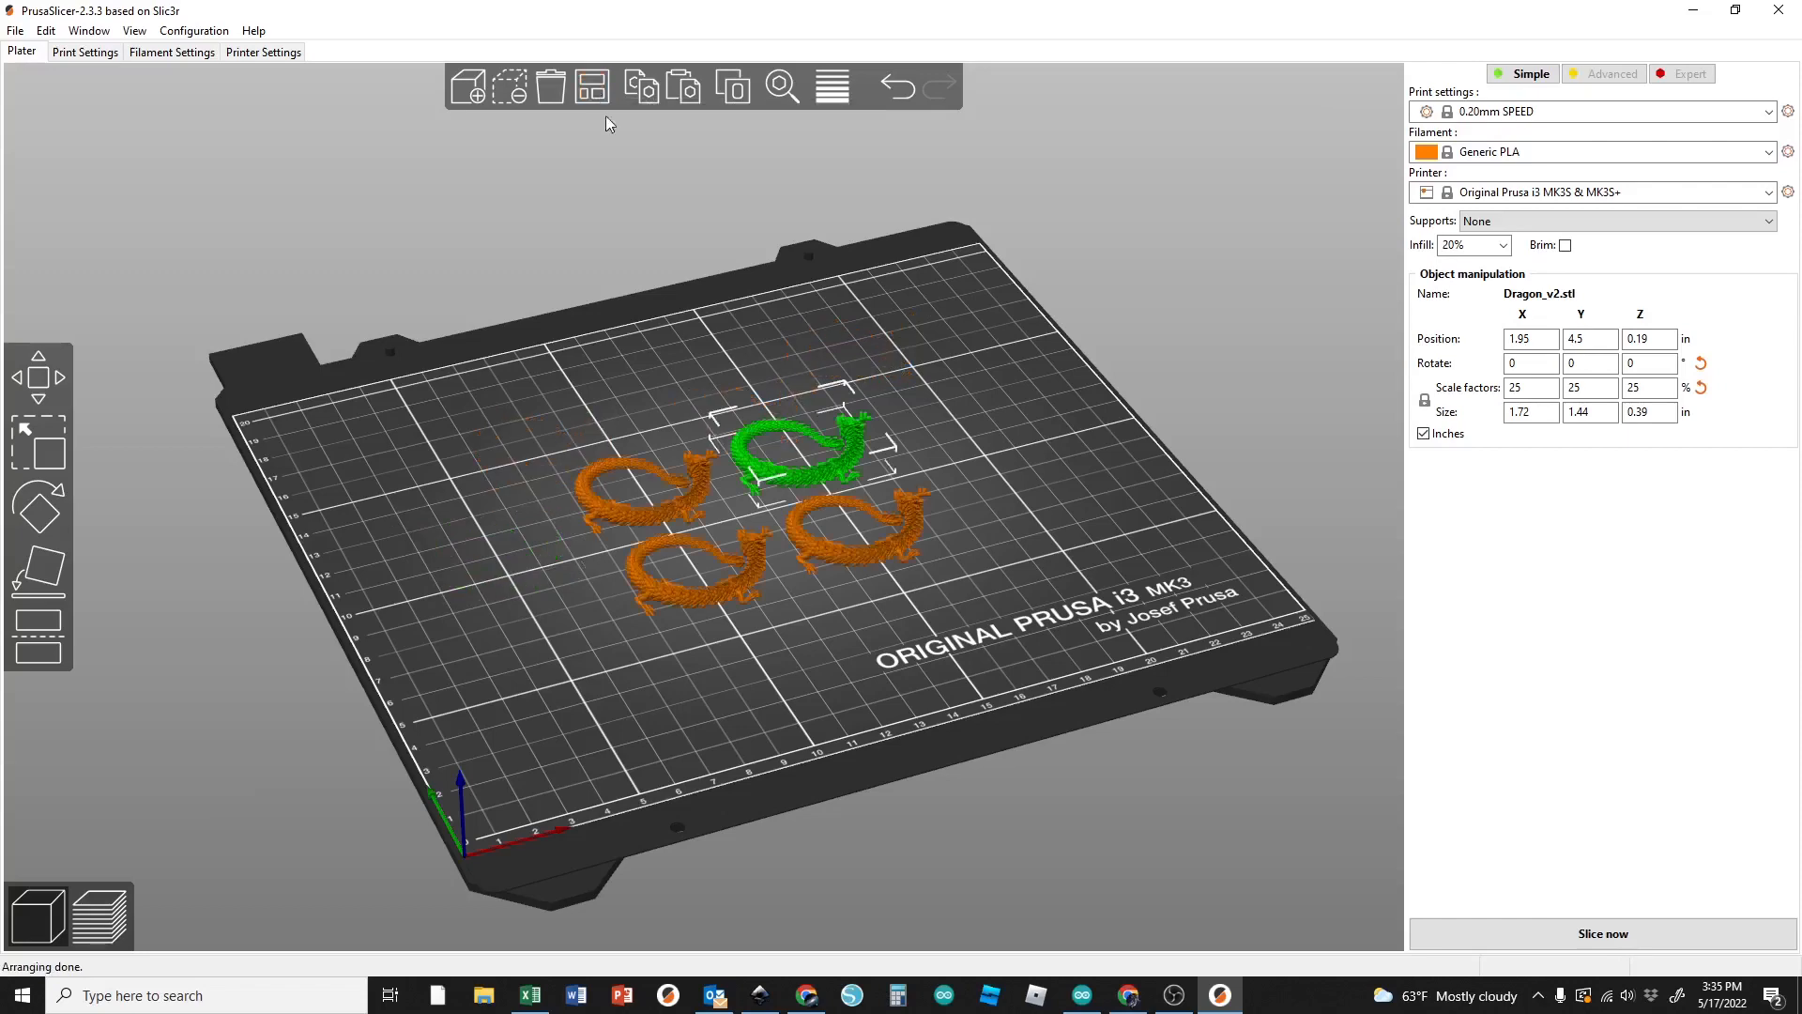
pyautogui.click(678, 381)
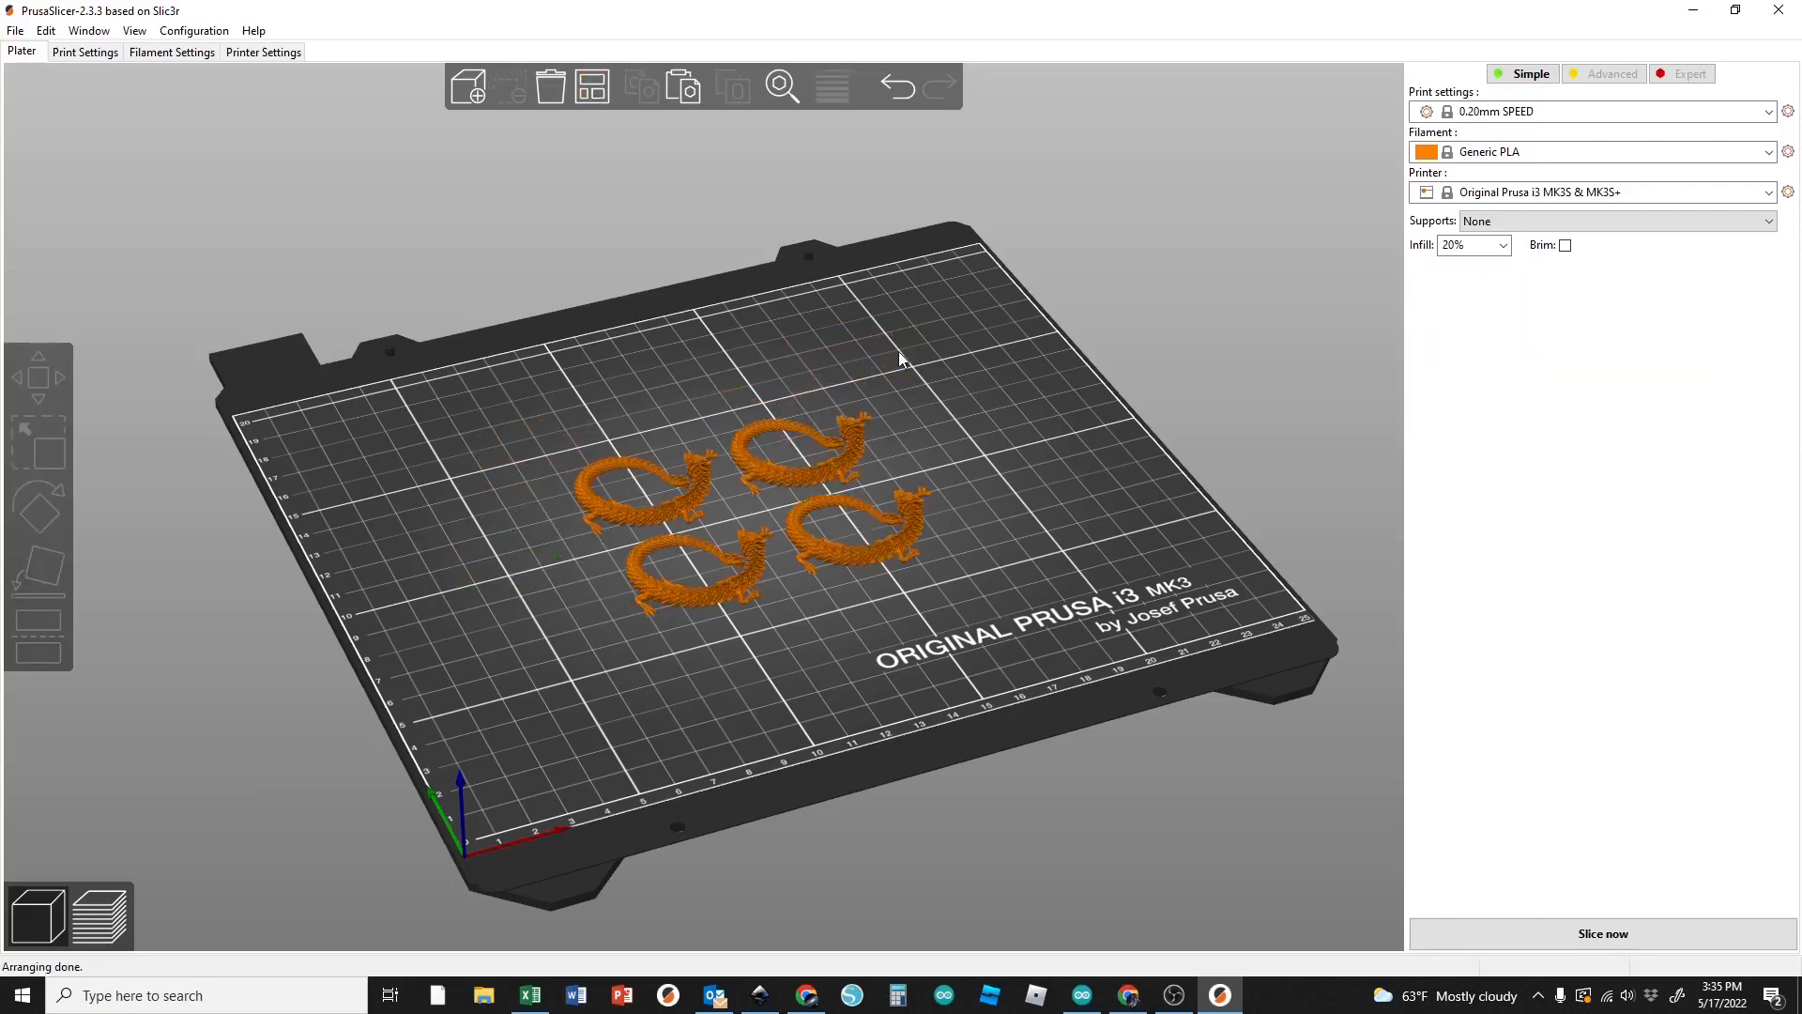
# Step: Check the arranged dragons up close and slice the plate with the current settings
pyautogui.moveTo(898, 351)
pyautogui.mouseDown()
pyautogui.moveTo(881, 402)
pyautogui.moveTo(909, 351)
pyautogui.mouseUp()
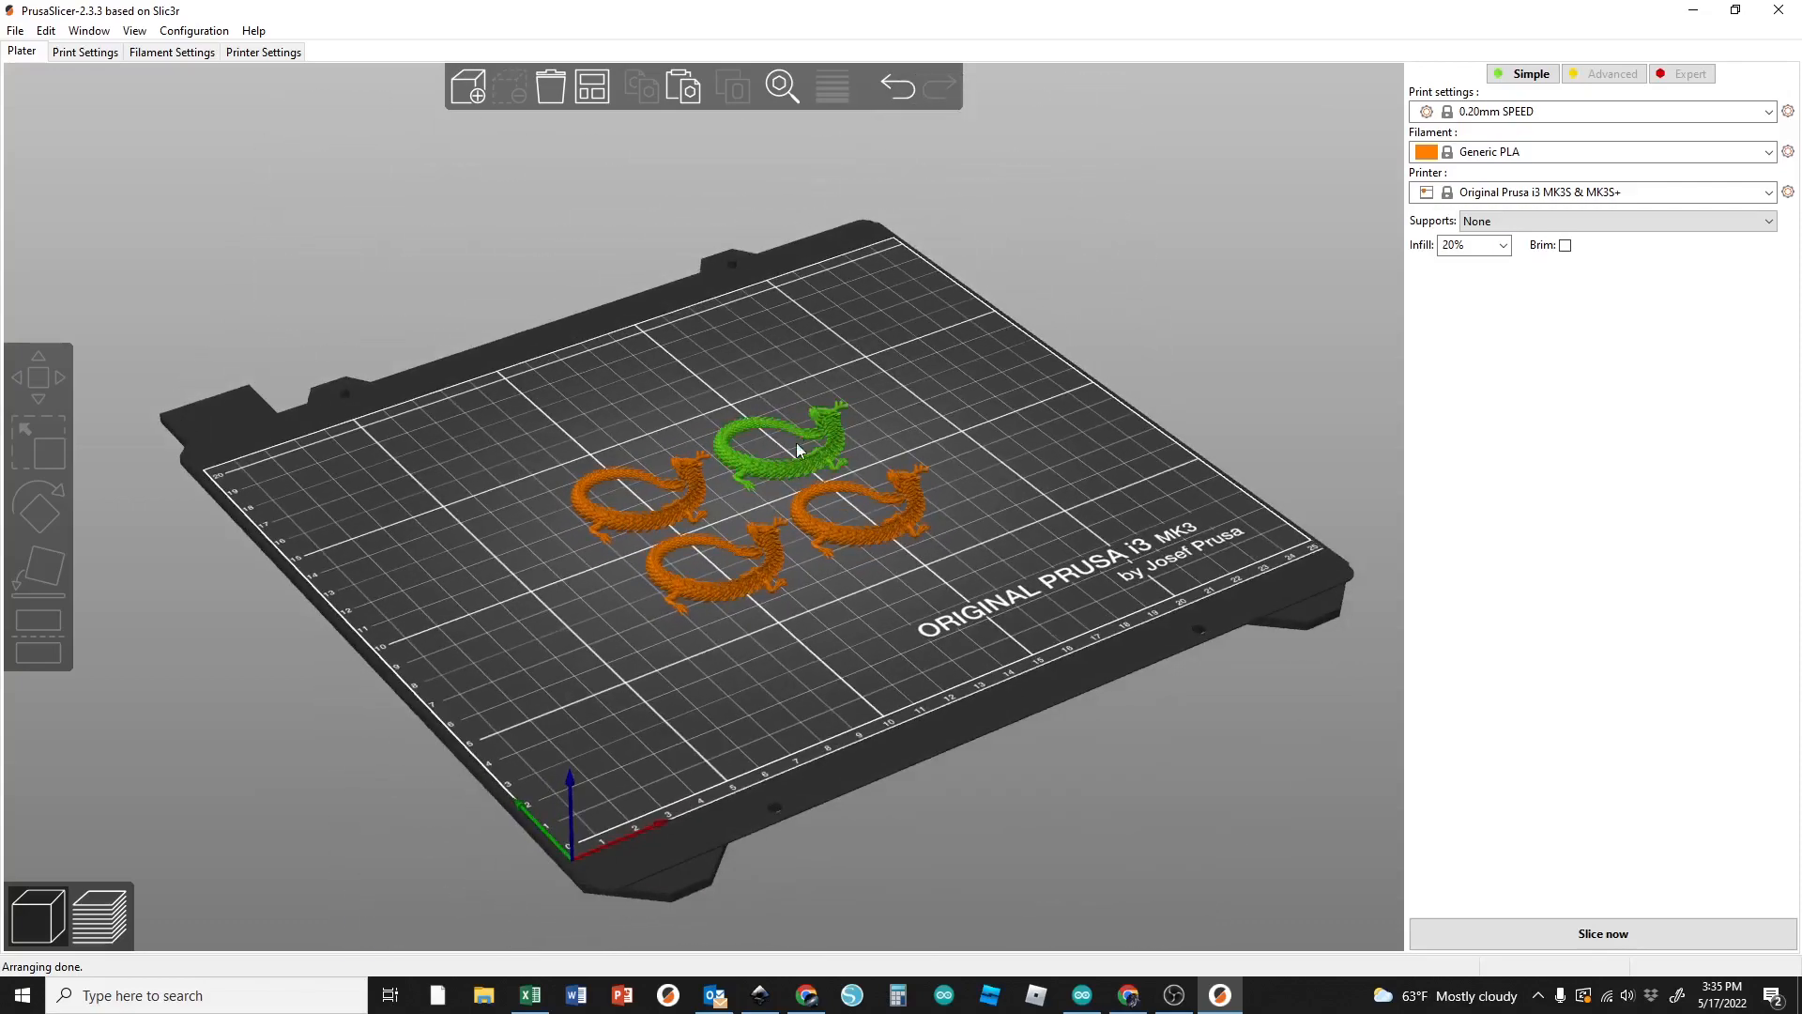
pyautogui.moveTo(882, 507); pyautogui.dragTo(735, 543)
pyautogui.scroll(4, 760, 573)
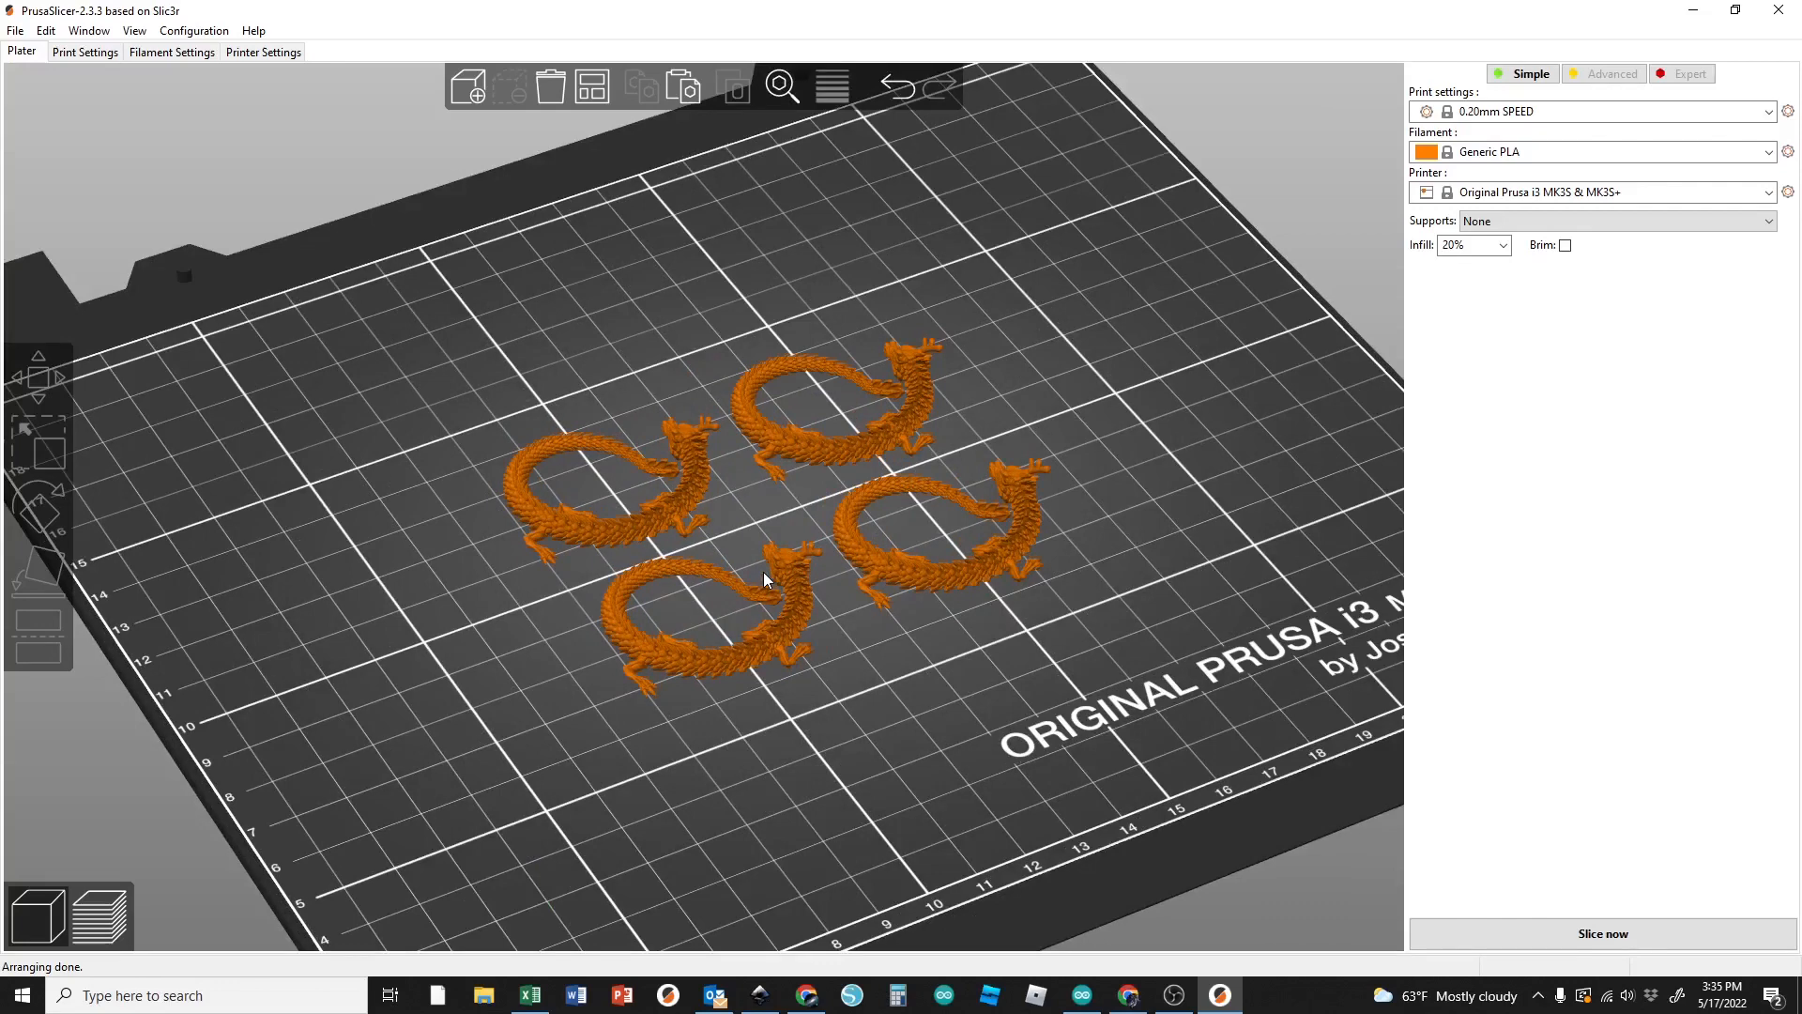
pyautogui.scroll(-4, 763, 571)
pyautogui.moveTo(794, 670); pyautogui.dragTo(793, 652)
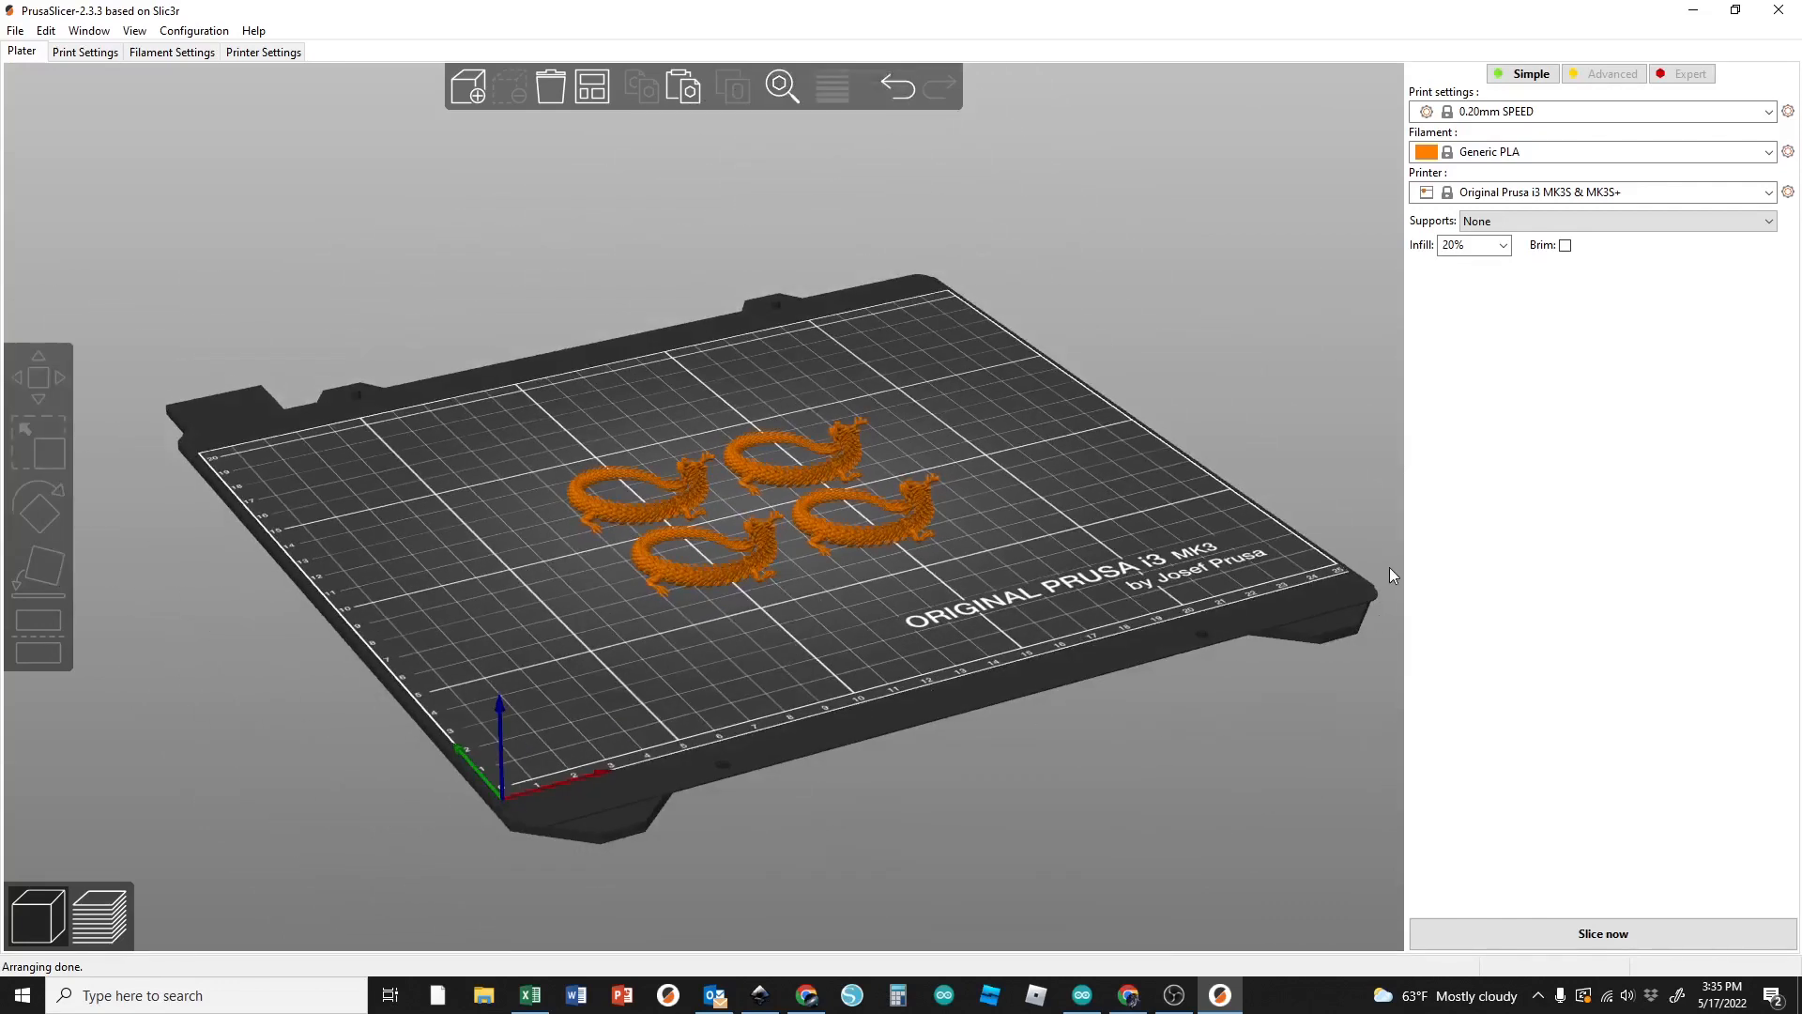
pyautogui.click(1604, 934)
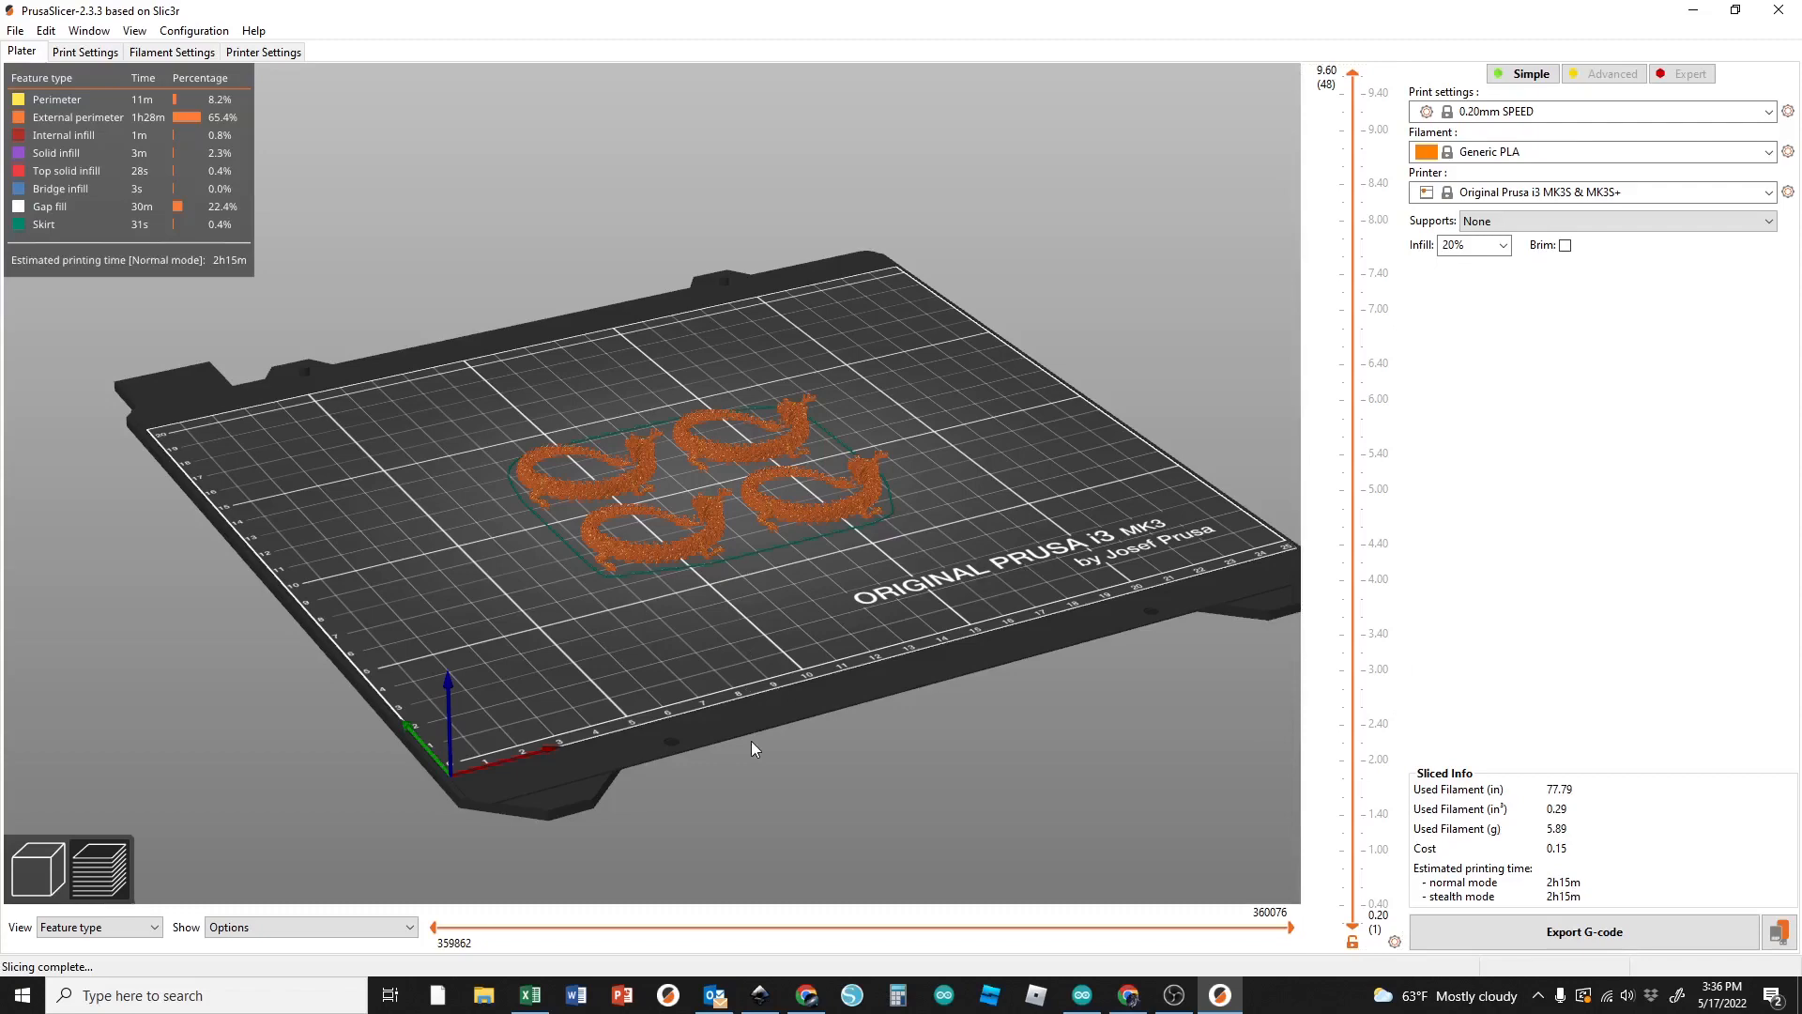
# Step: Export the G-code to the SD card SDHC (F:) under the file name dragon
pyautogui.click(1791, 932)
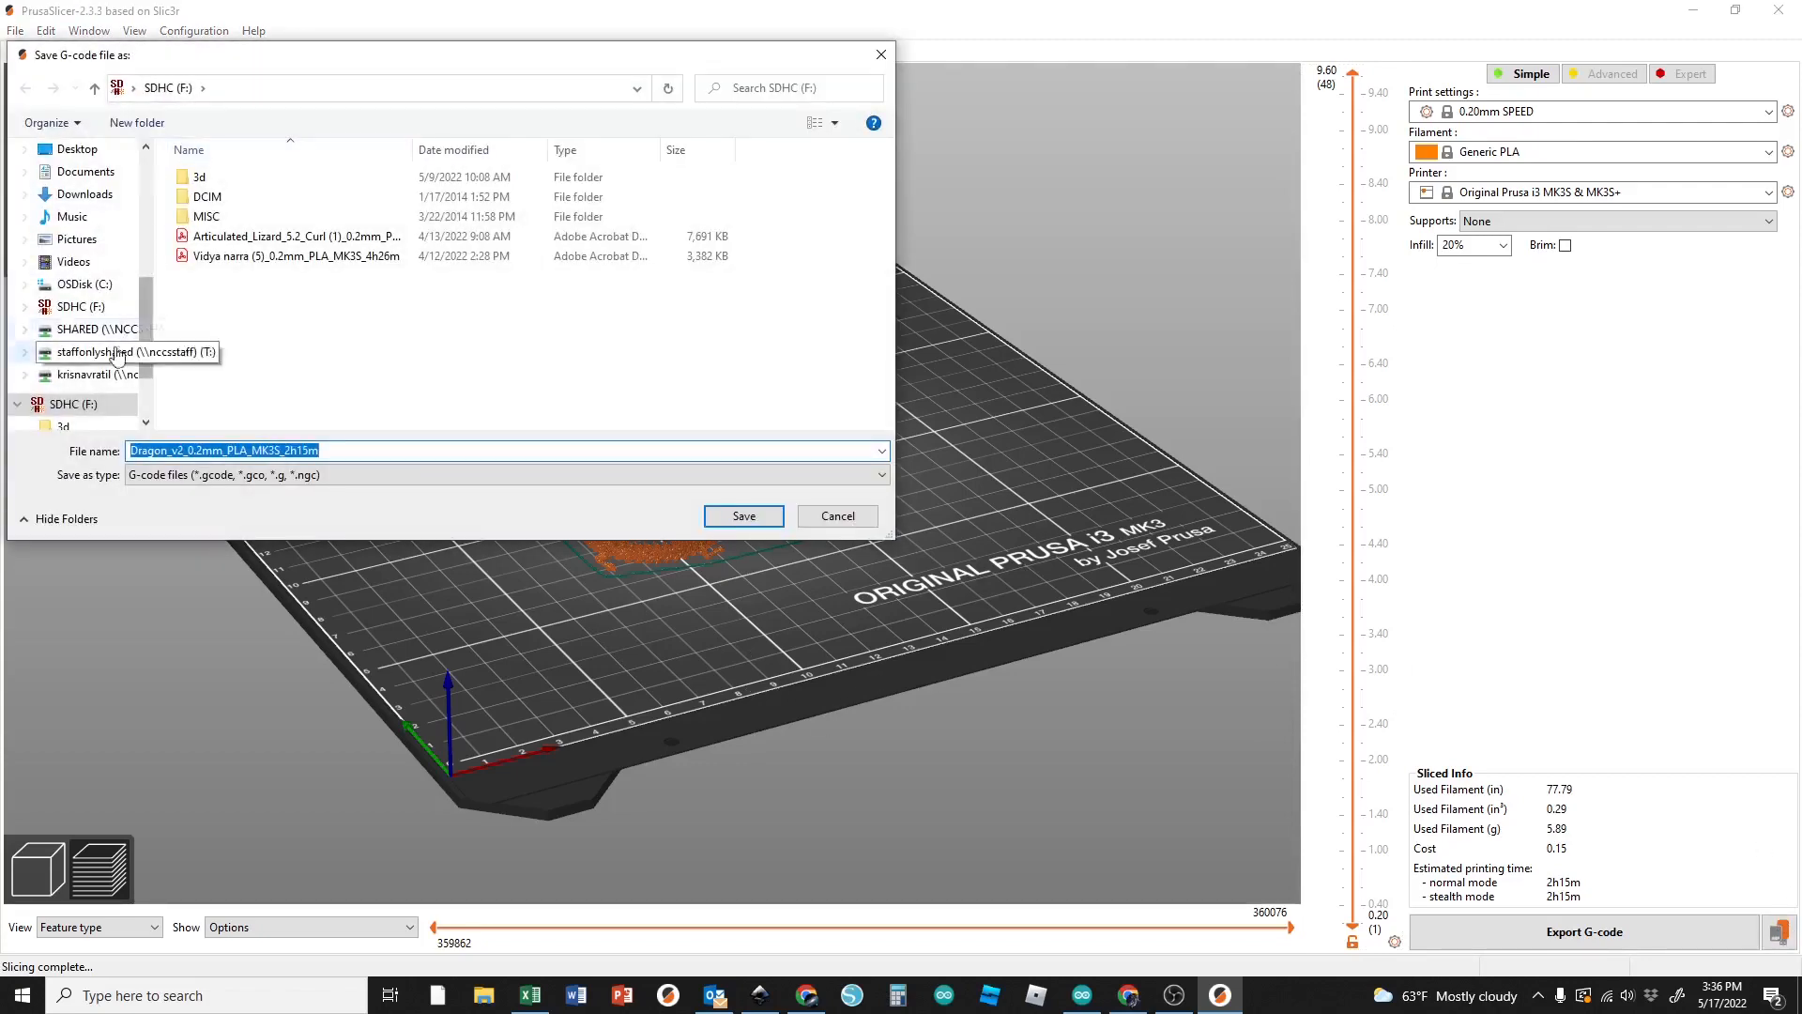
pyautogui.click(36, 409)
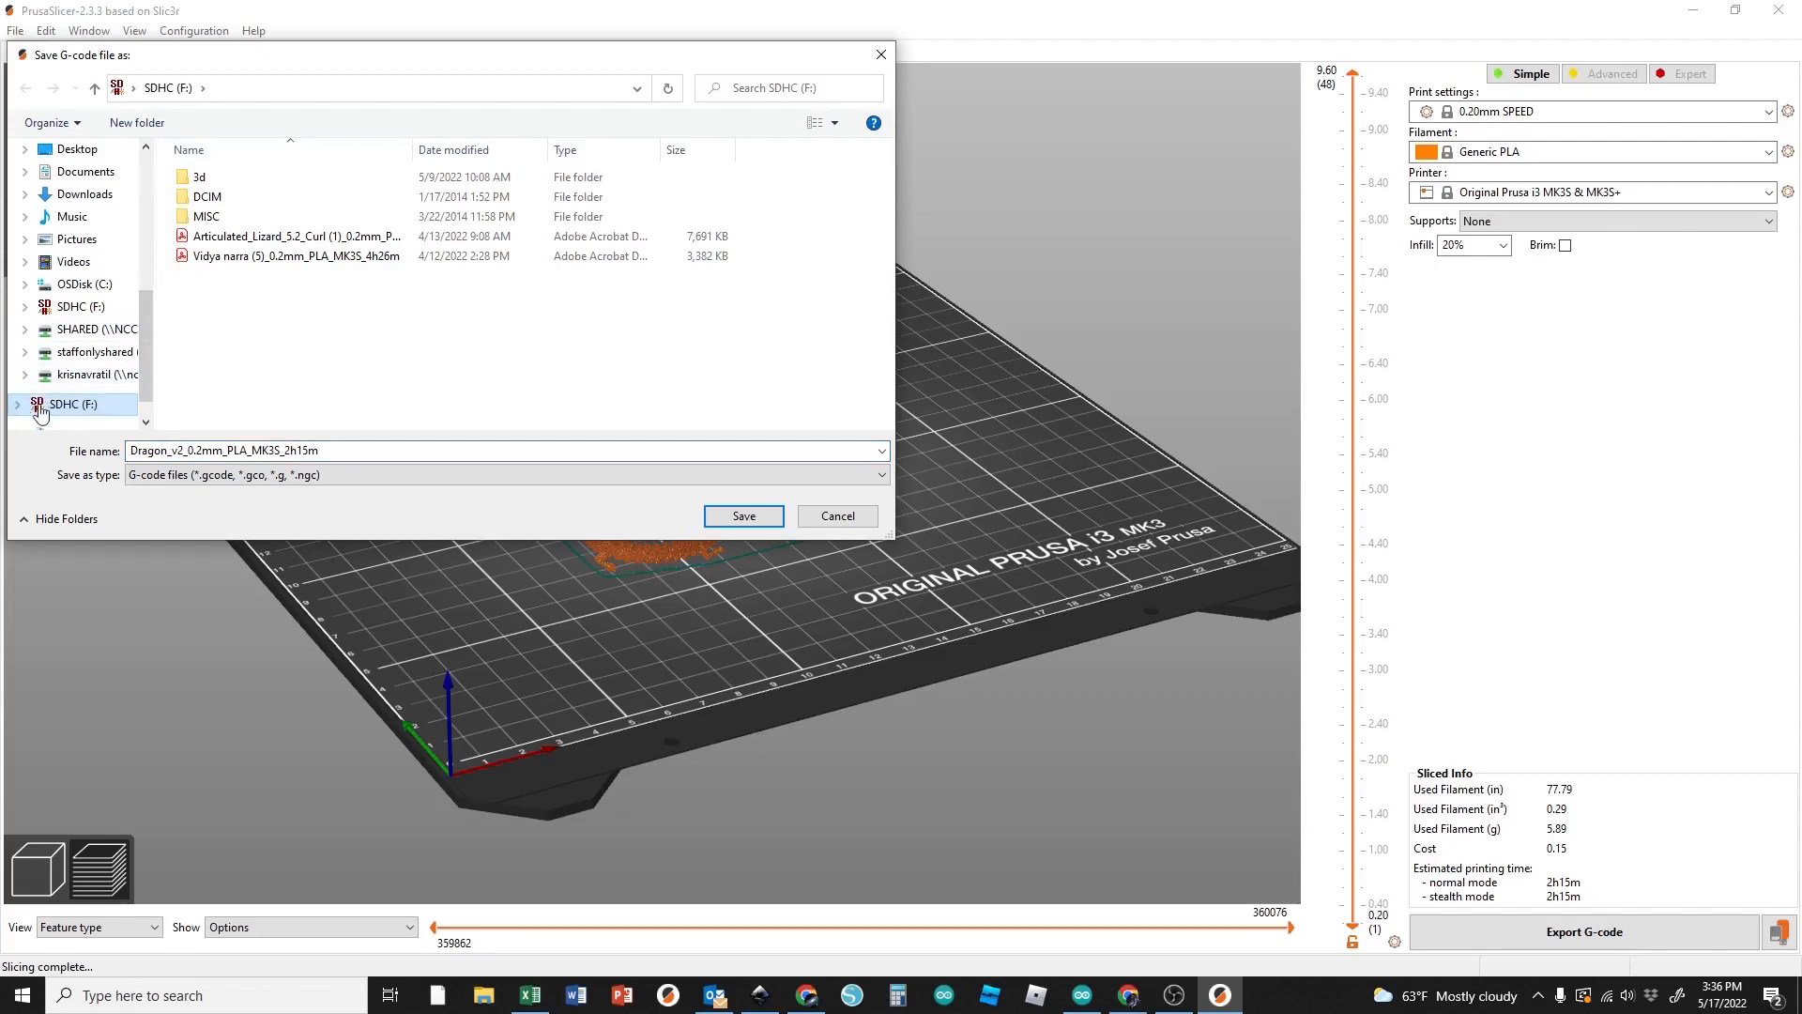
pyautogui.click(328, 451)
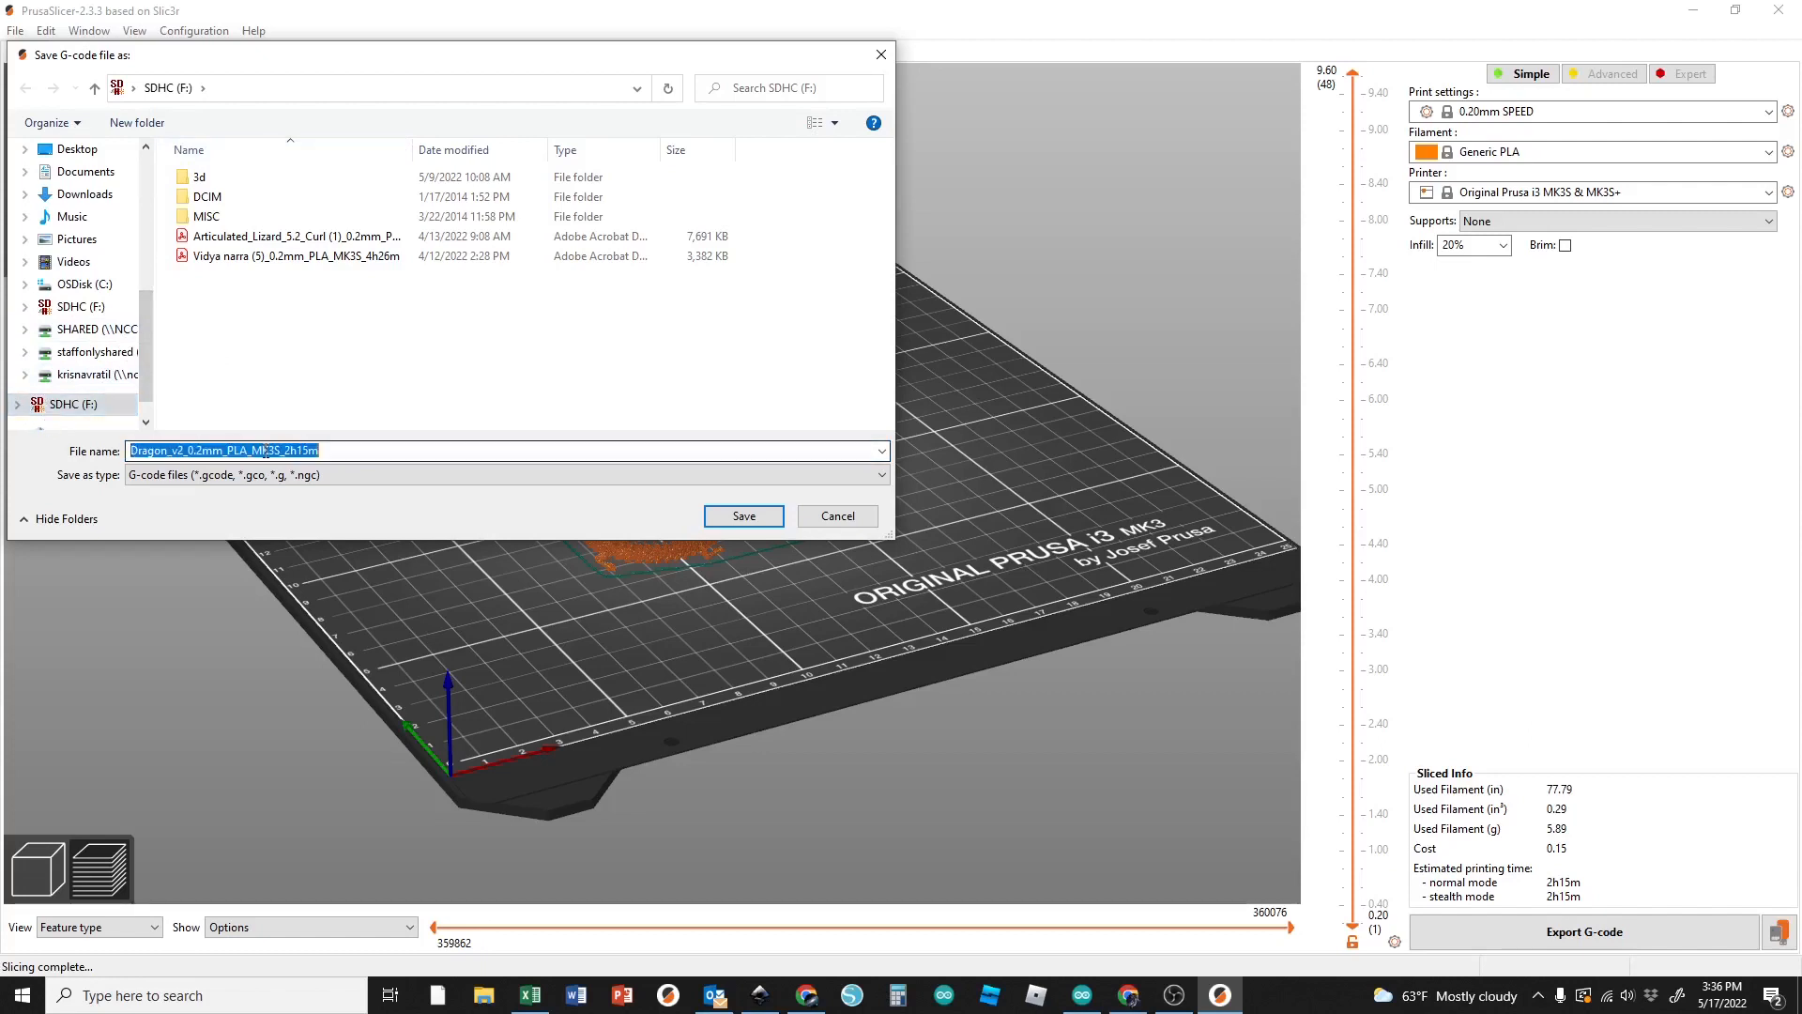
pyautogui.moveTo(332, 451); pyautogui.dragTo(14, 441)
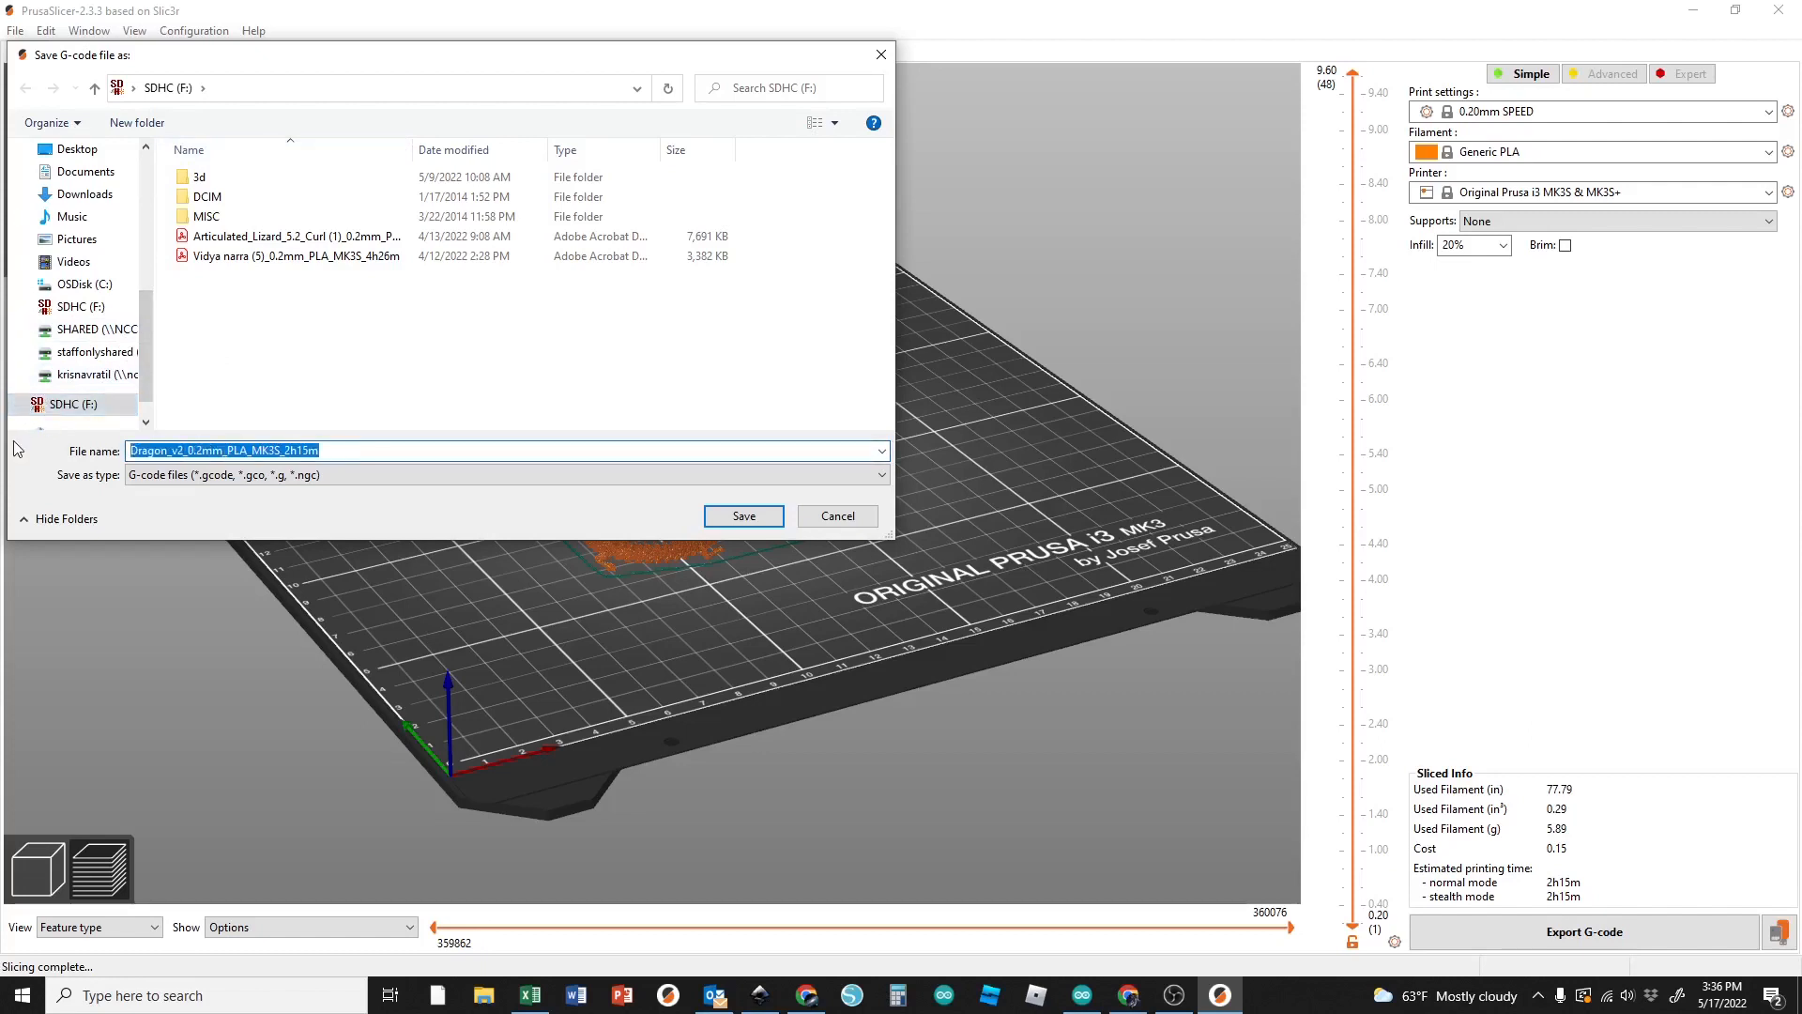
pyautogui.write('dragon')
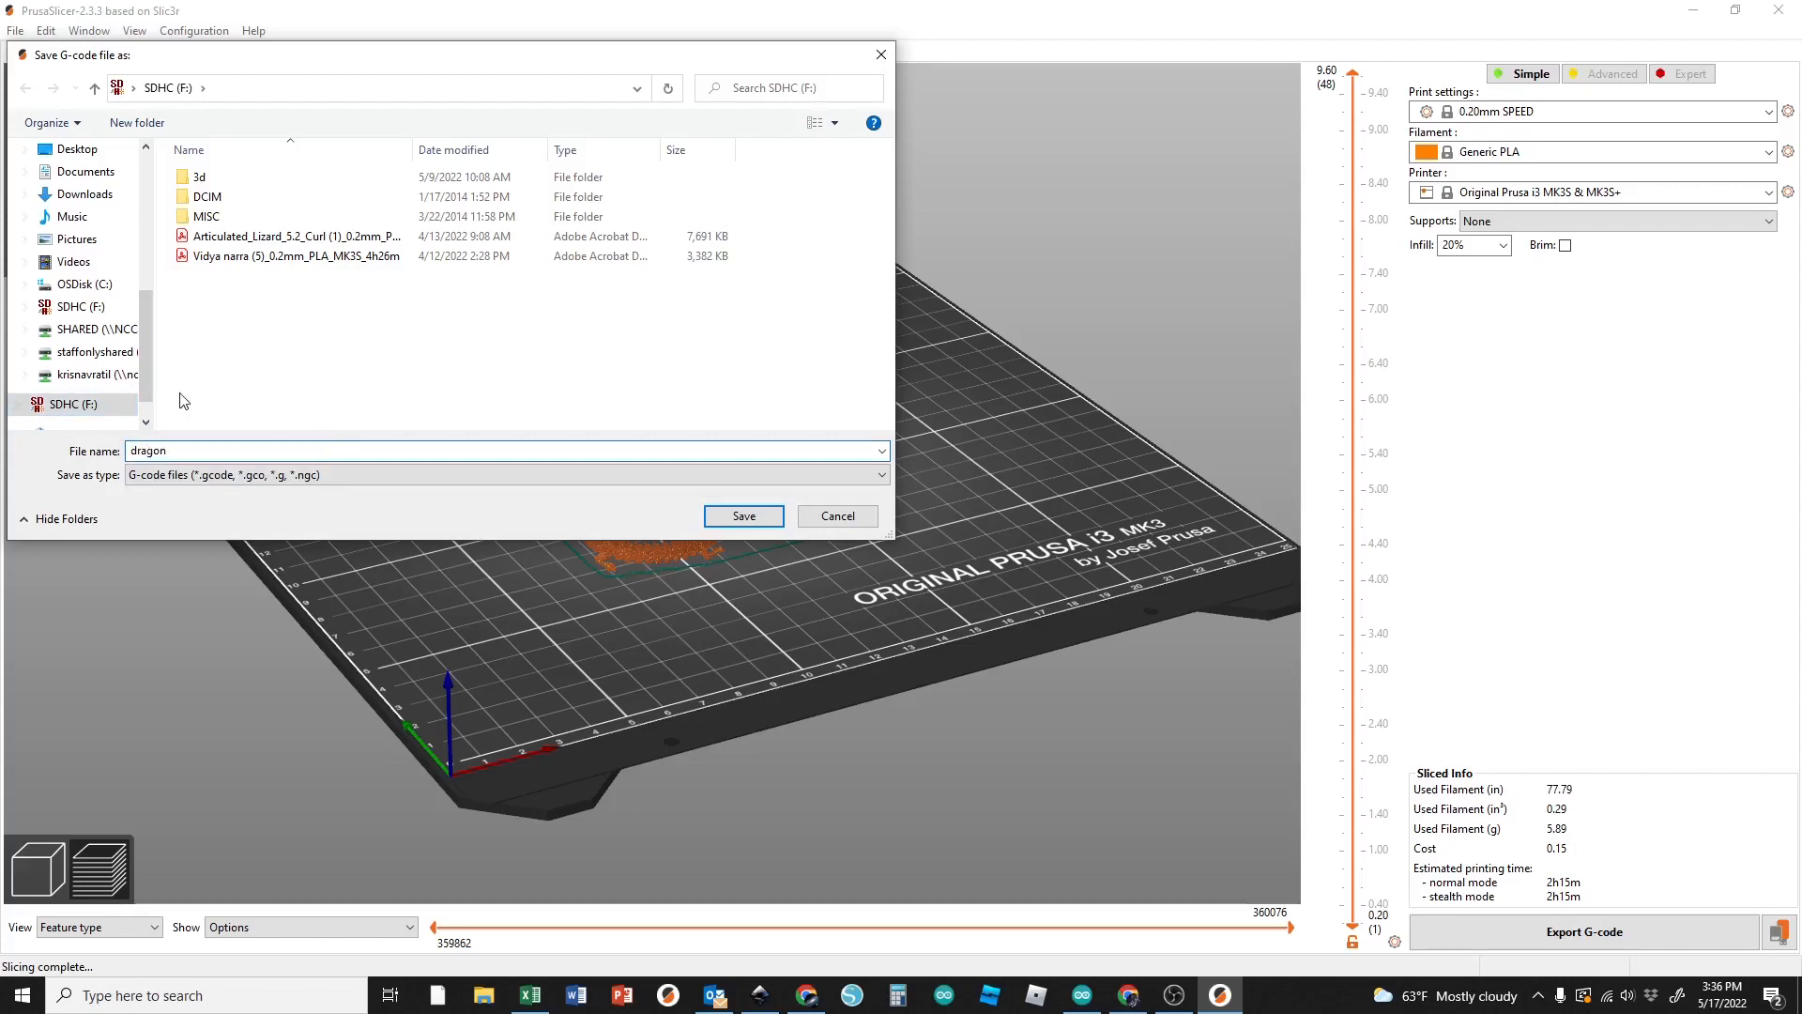
pyautogui.click(727, 516)
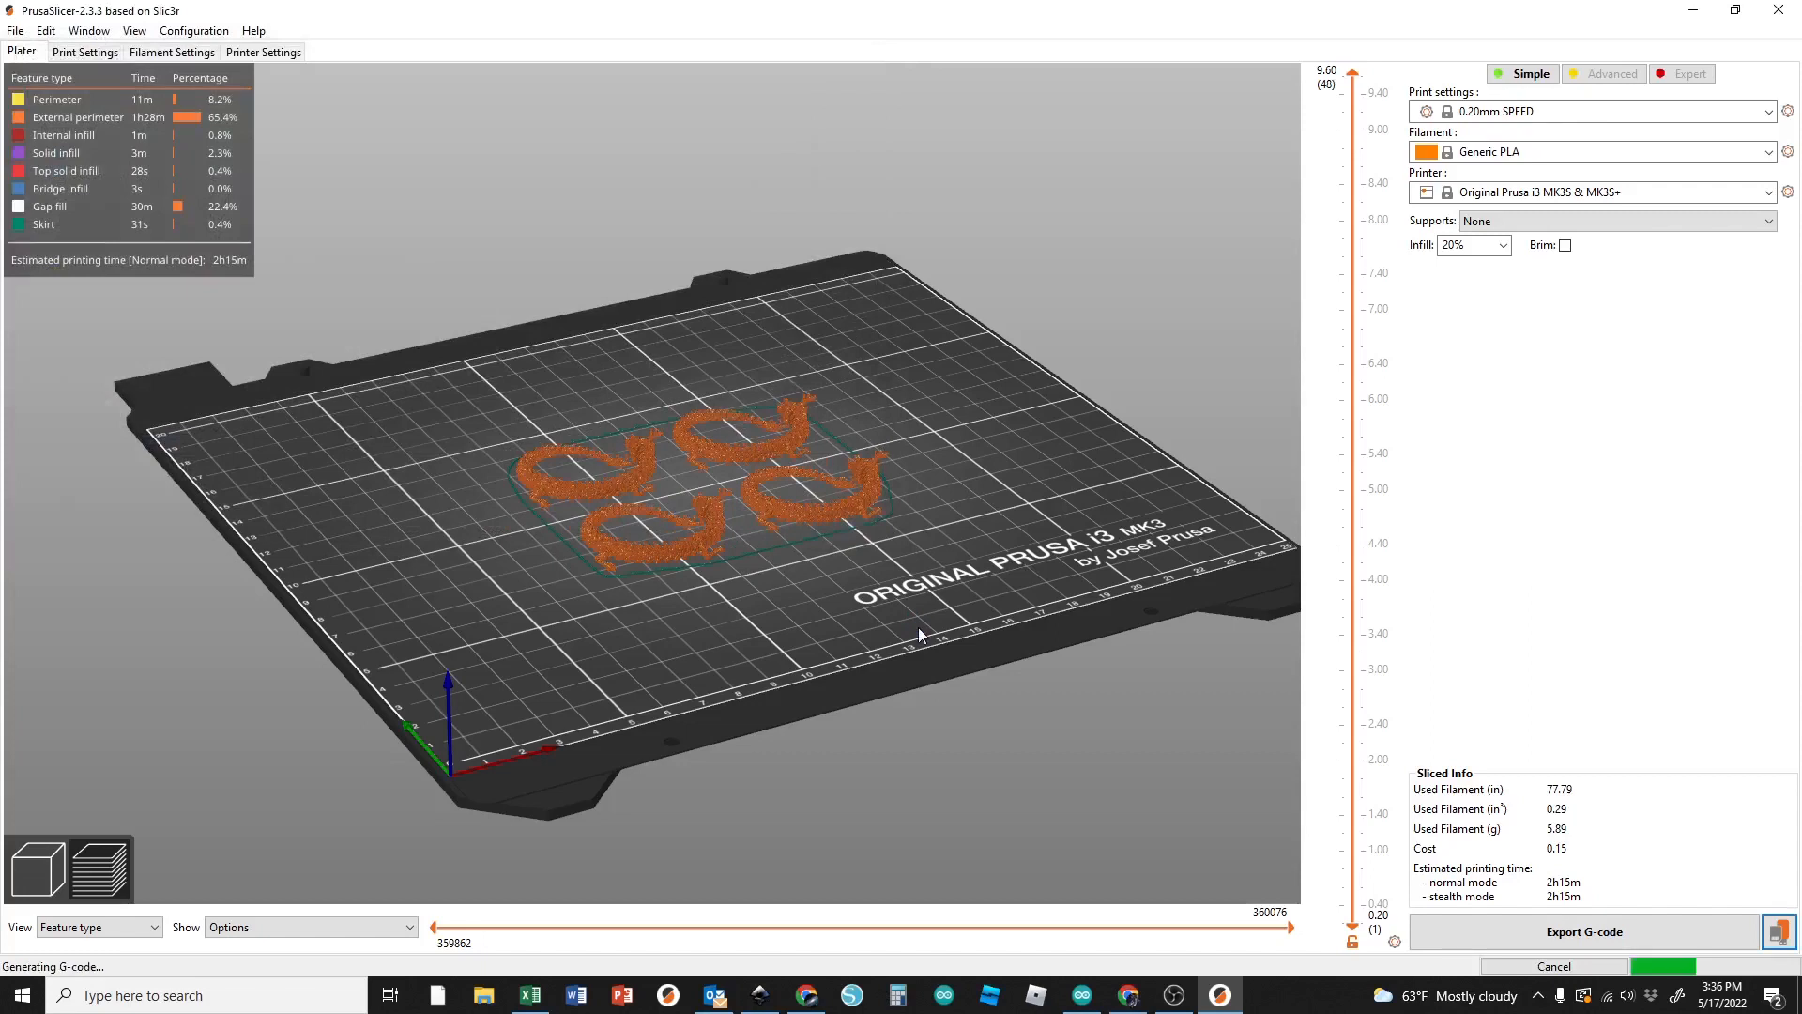